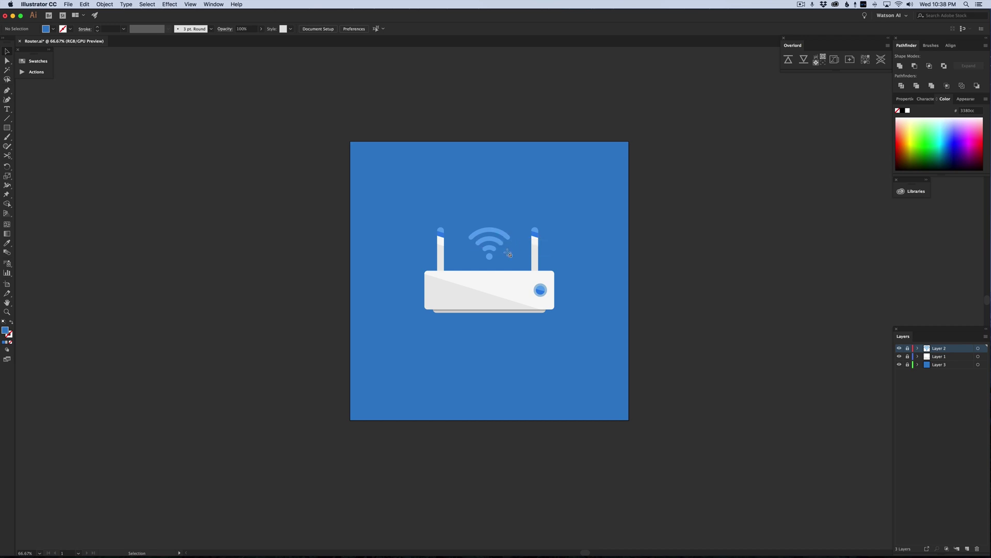
- Create a second square artboard of about 1080 × 1080 px beside the existing router artboard
scroll(509, 254, right, 1)
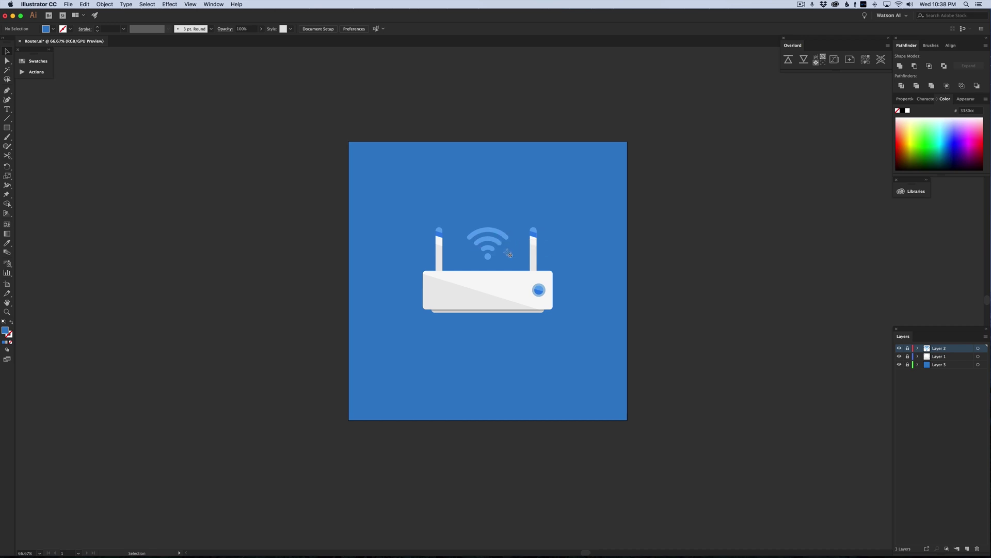
scroll(491, 267, right, 6)
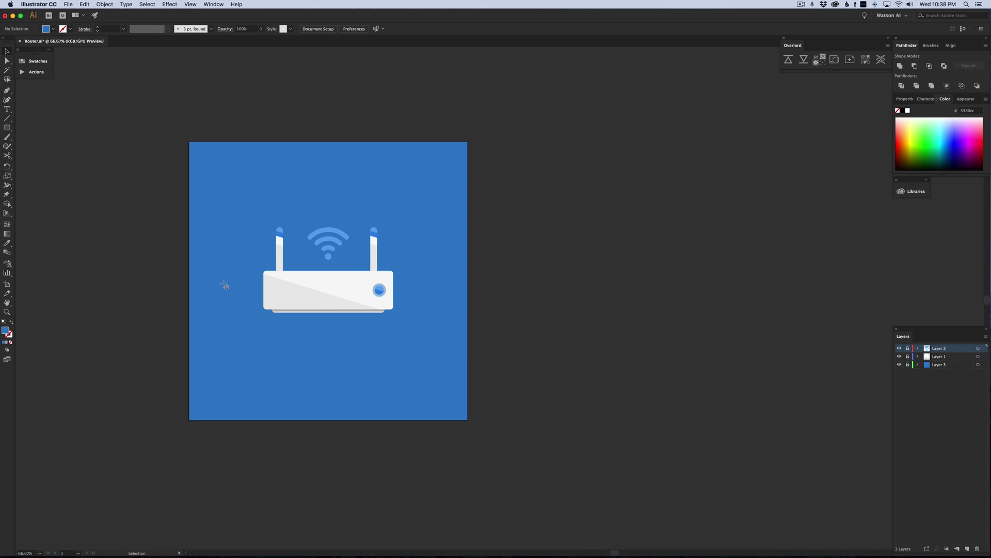
click(7, 285)
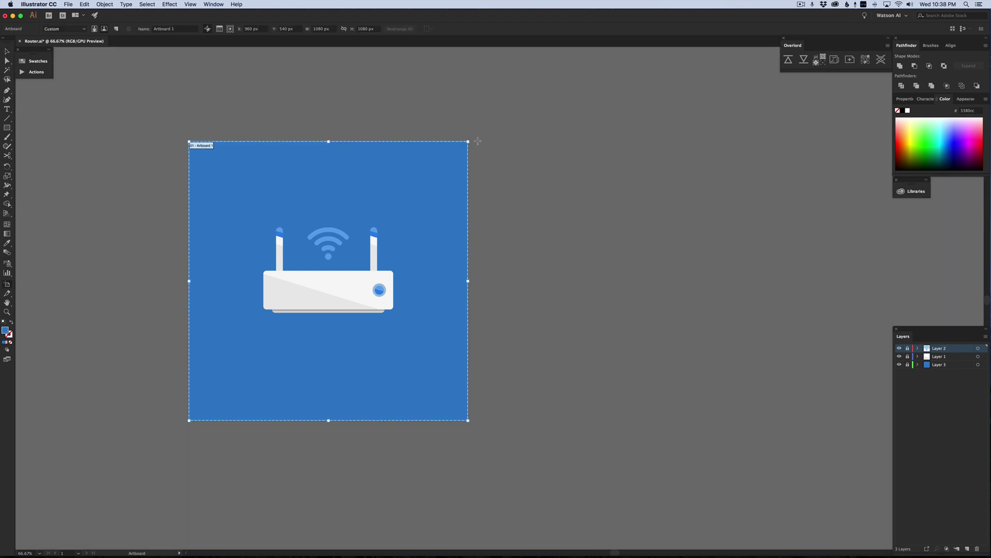
drag(476, 141, 756, 421)
drag(692, 421, 692, 421)
key(a)
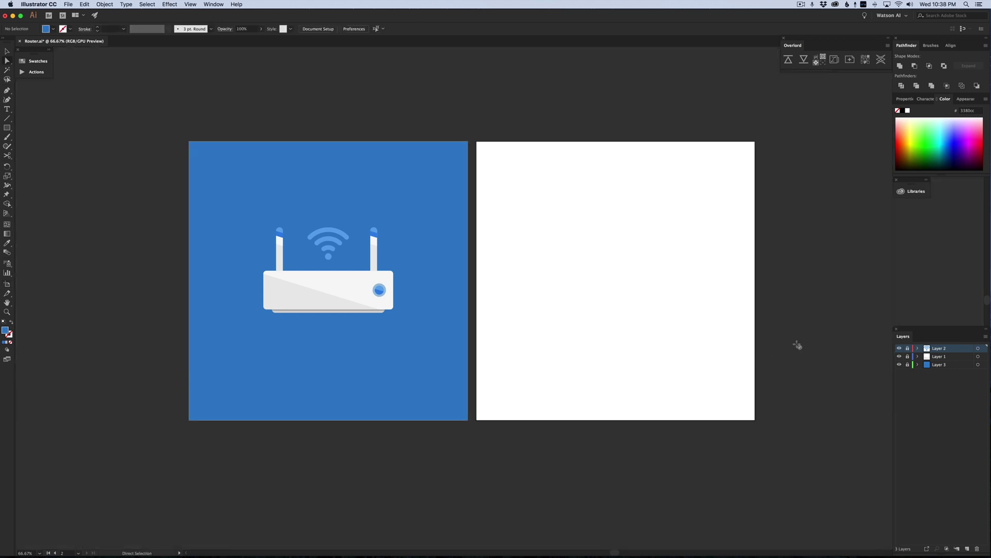
- Add a new layer and name it BG
click(957, 548)
double_click(938, 348)
text(BG)
key(Return)
- Cover the second artboard with a rectangle about 1080 px square in the first artboard's blue, and lock the BG layer
click(7, 128)
drag(476, 141, 754, 419)
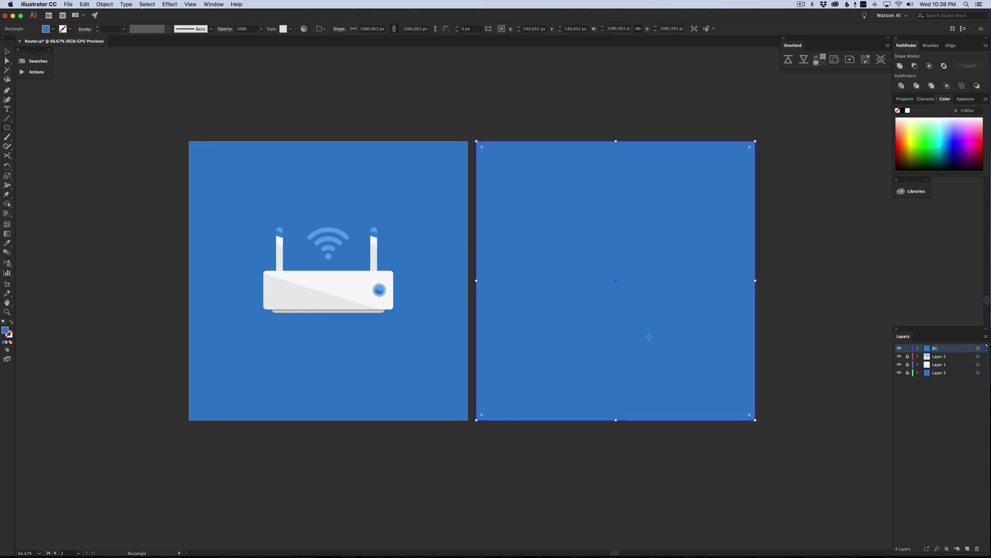
key(a)
click(447, 209)
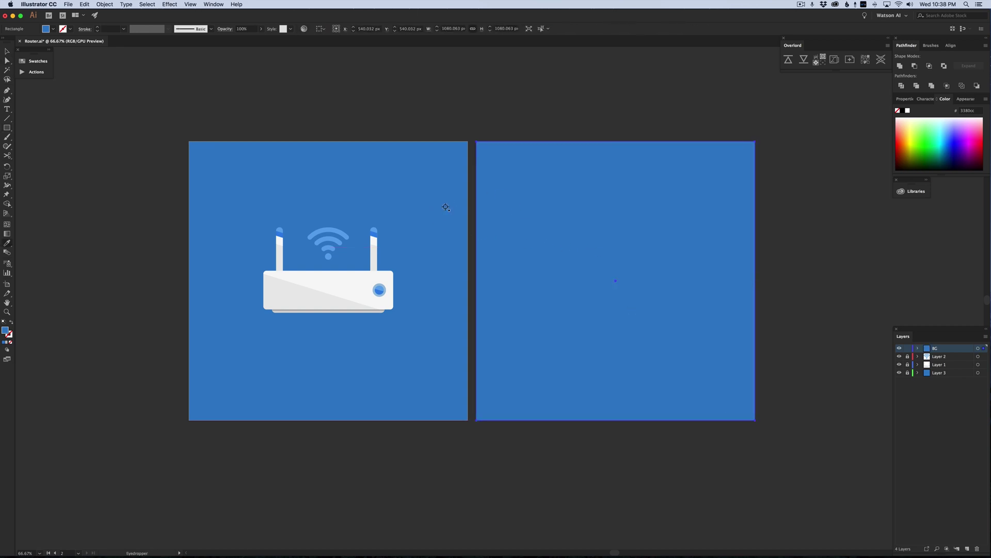
key(super+a)
click(551, 203)
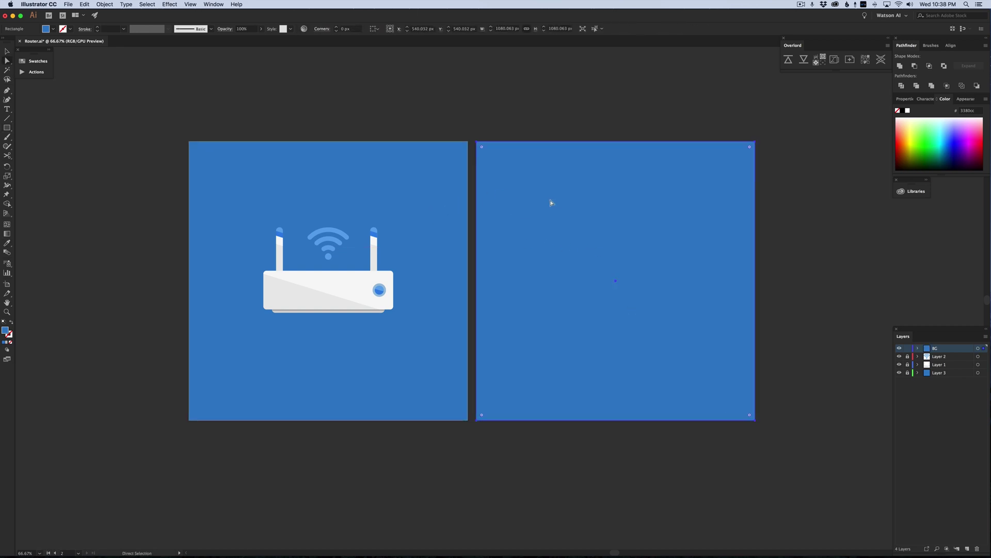
key(super+shift+a)
click(465, 206)
key(super+a)
click(772, 228)
click(713, 227)
key(super+shift+a)
- Add another new layer above BG and name it Router
click(969, 549)
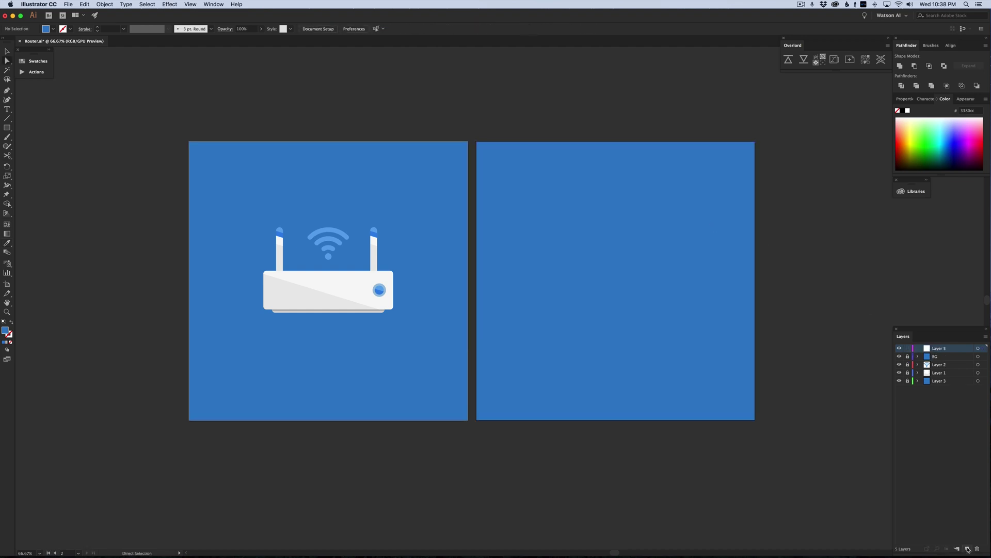
double_click(940, 349)
text(Router)
key(Return)
- Draw a rectangle about 503 × 149 px over the reference router's body and move it to the same spot on the second artboard
drag(7, 128, 43, 130)
mouse_move(262, 269)
mouse_down()
mouse_move(403, 309)
mouse_move(393, 310)
mouse_up()
key(v)
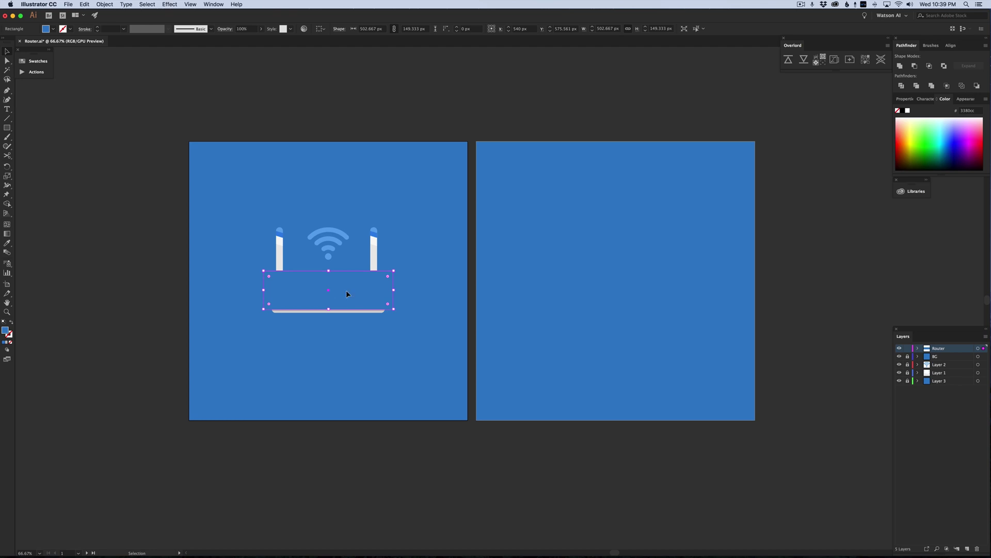
drag(337, 292, 624, 292)
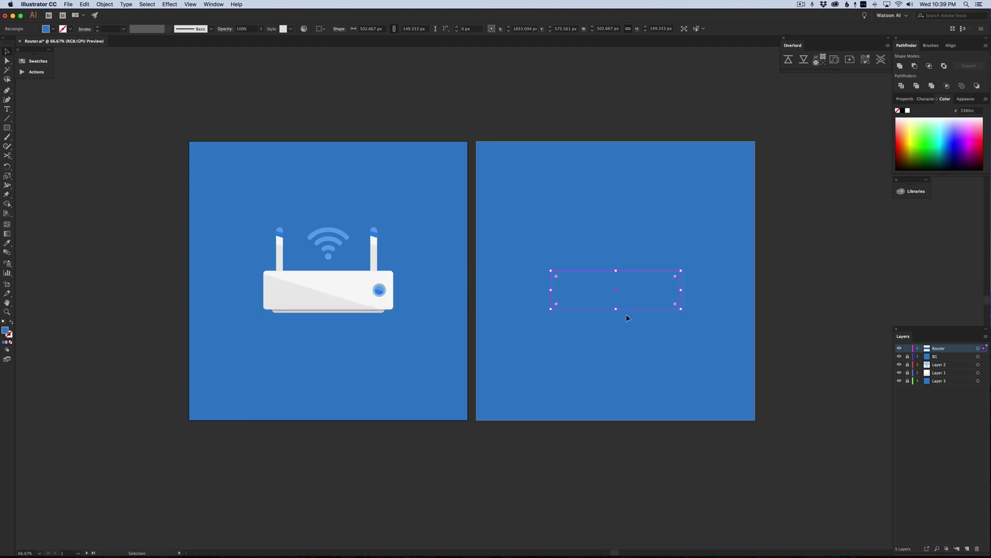
- Fill the body rectangle with the light grey sampled from the shaded part of the reference router
key(i)
click(298, 293)
key(a)
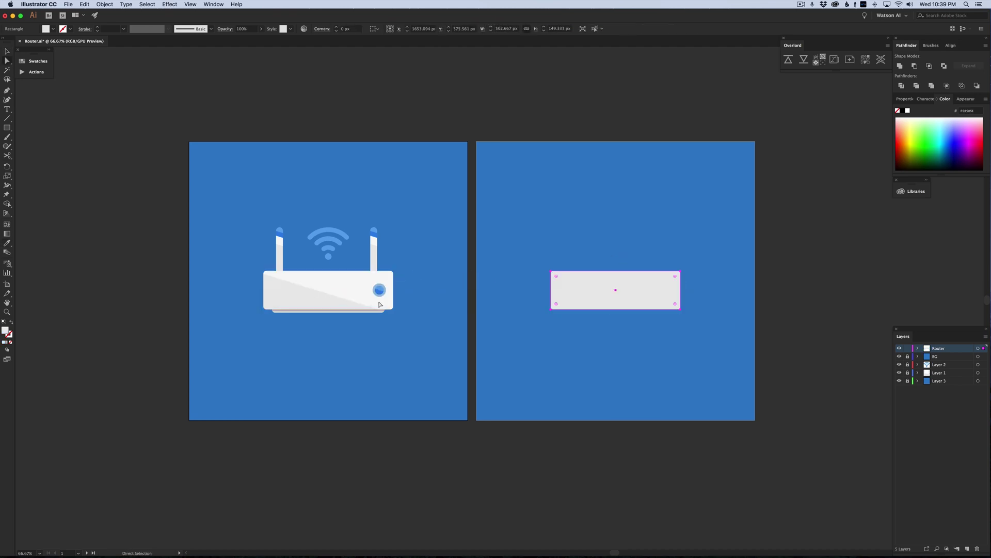
click(649, 329)
click(610, 295)
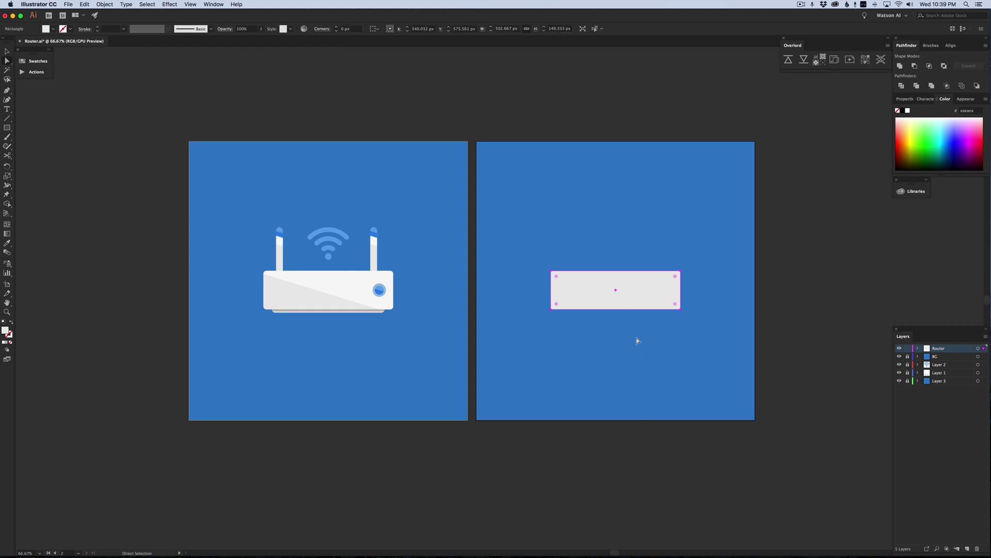
- Try out different corner roundings on the router body rectangle
click(640, 293)
drag(676, 279, 726, 298)
drag(672, 278, 646, 307)
click(680, 277)
click(714, 331)
key(super+z)
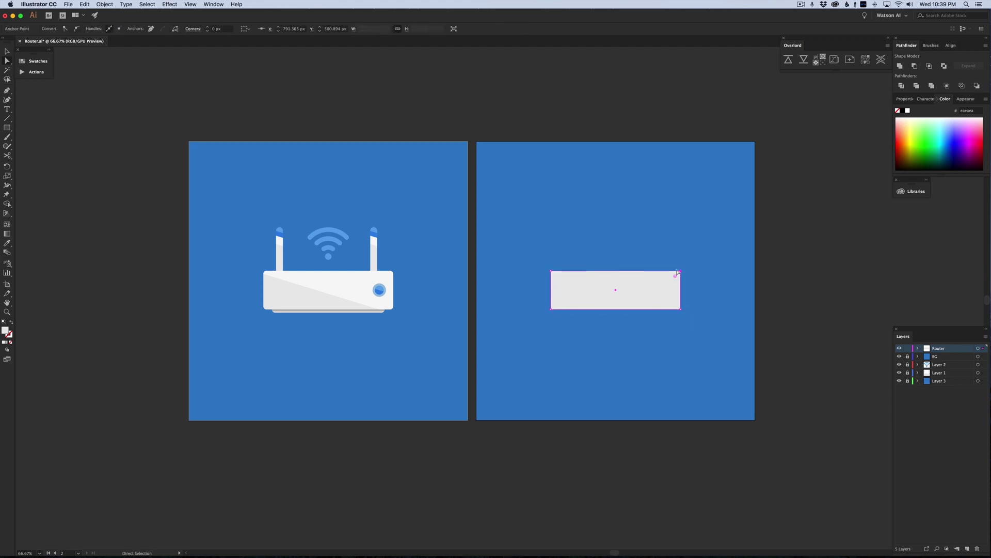
- Round all four corners of the router body rectangle to a radius of about 14 px
click(637, 280)
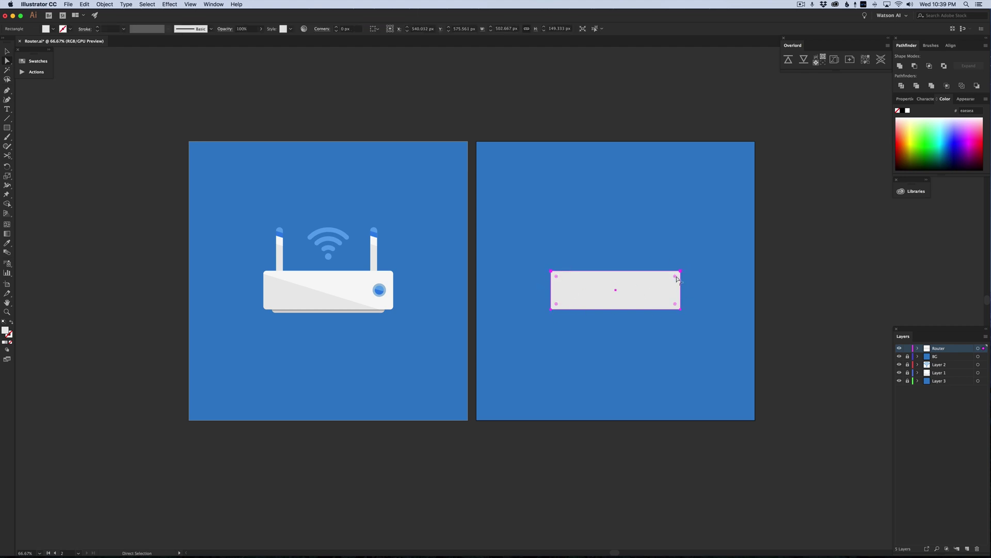
drag(675, 276, 678, 275)
click(701, 282)
click(602, 301)
- Draw a thin base rectangle about 420 × 26 px overlapping the lower edge of the router body
click(7, 127)
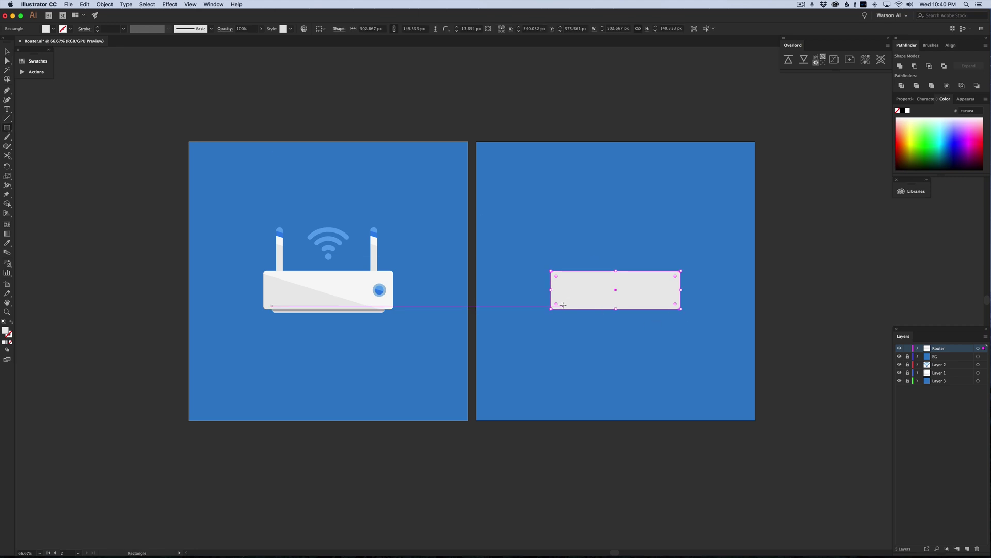
drag(566, 305, 673, 313)
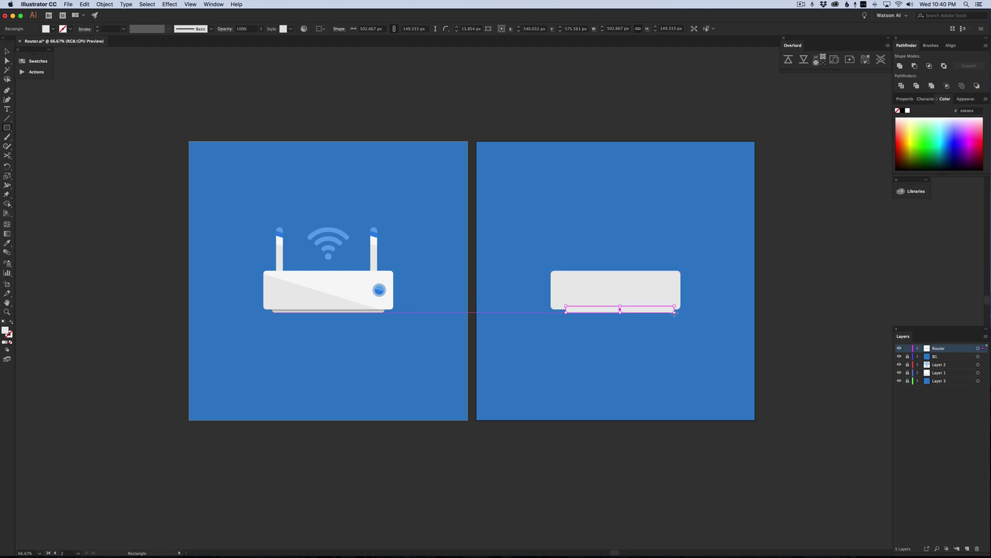
- Align the router body and the thin base rectangle to each other by their horizontal centres
key(v)
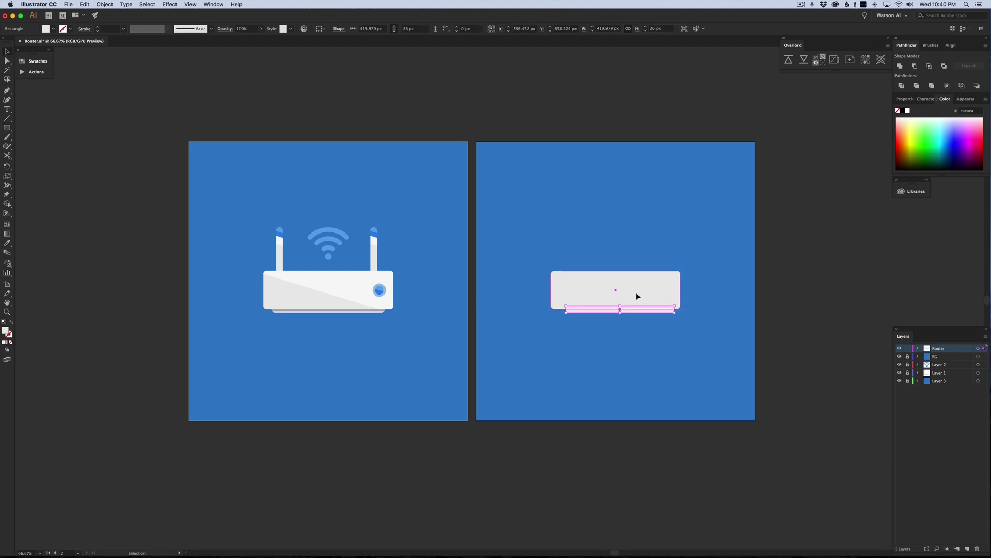
shift+click(636, 292)
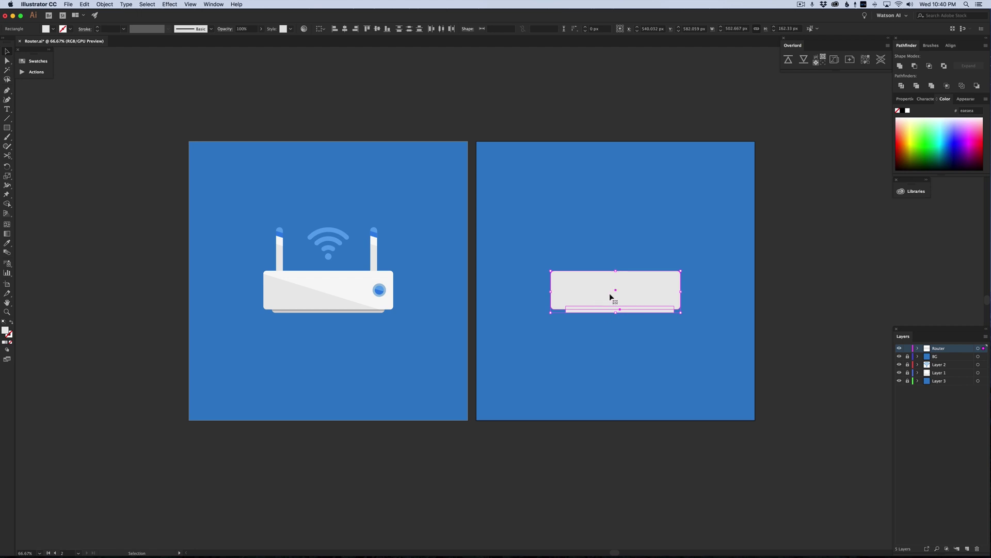
click(953, 45)
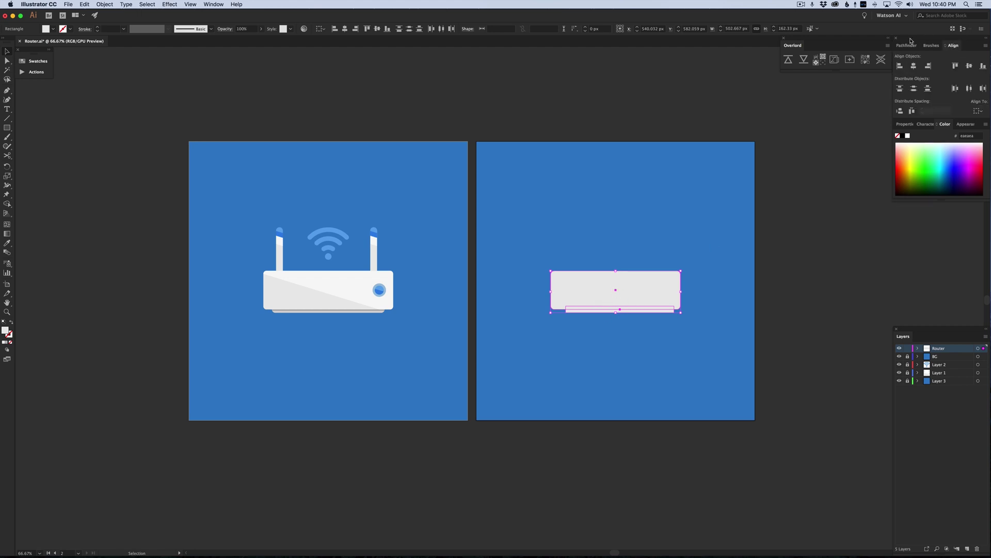
click(914, 66)
drag(631, 291, 630, 289)
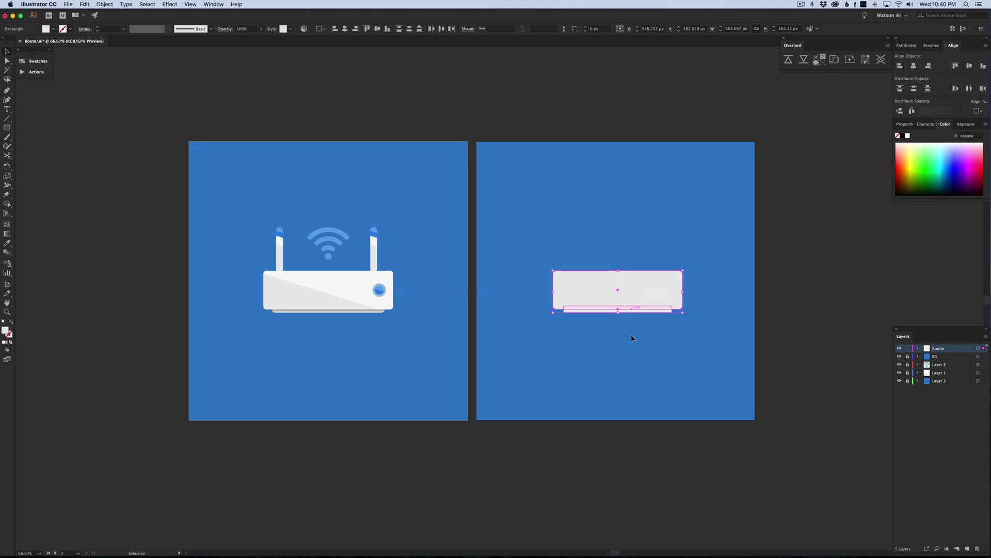
click(649, 340)
click(620, 311)
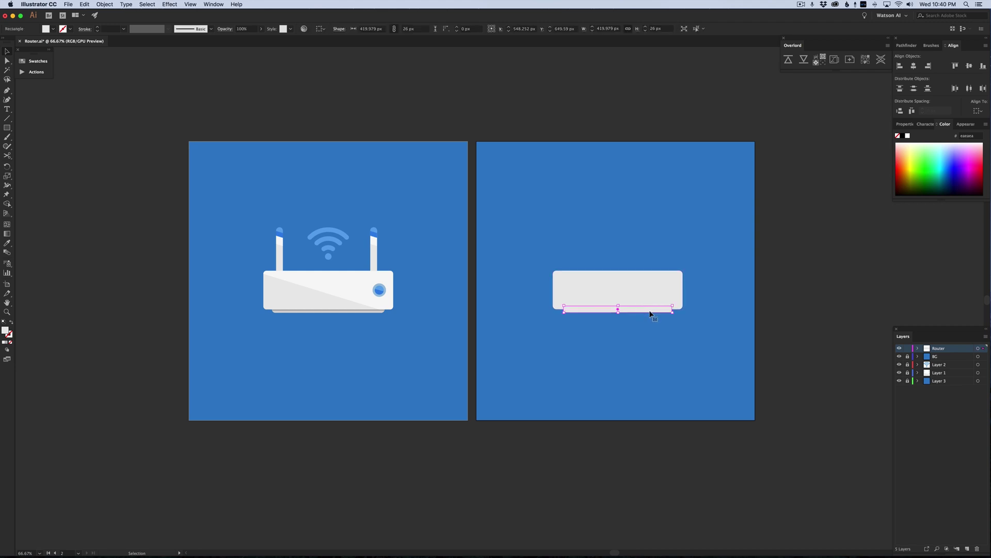
key(super+equal)
key(super+equal)
key(super+equal)
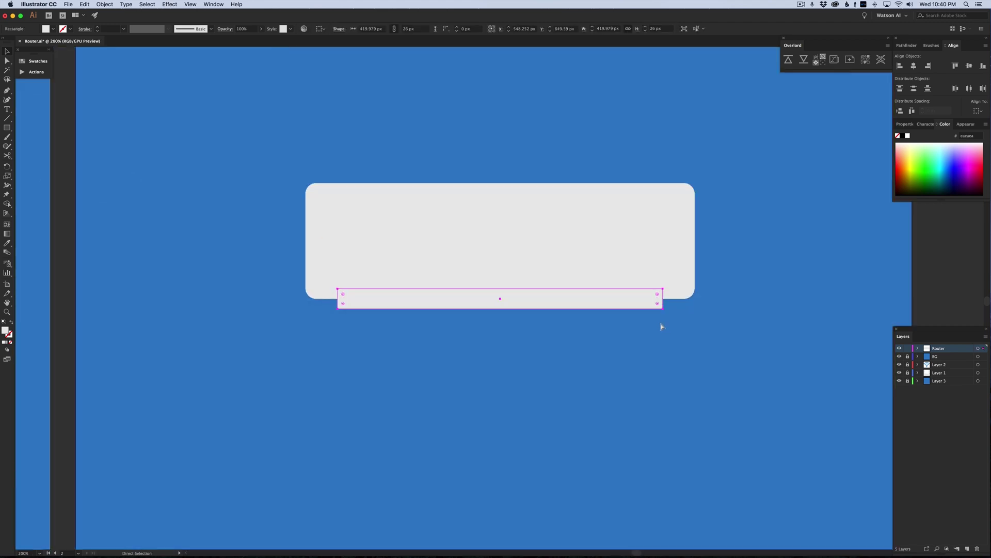
key(super+equal)
key(super+z)
key(super+z)
key(super+z)
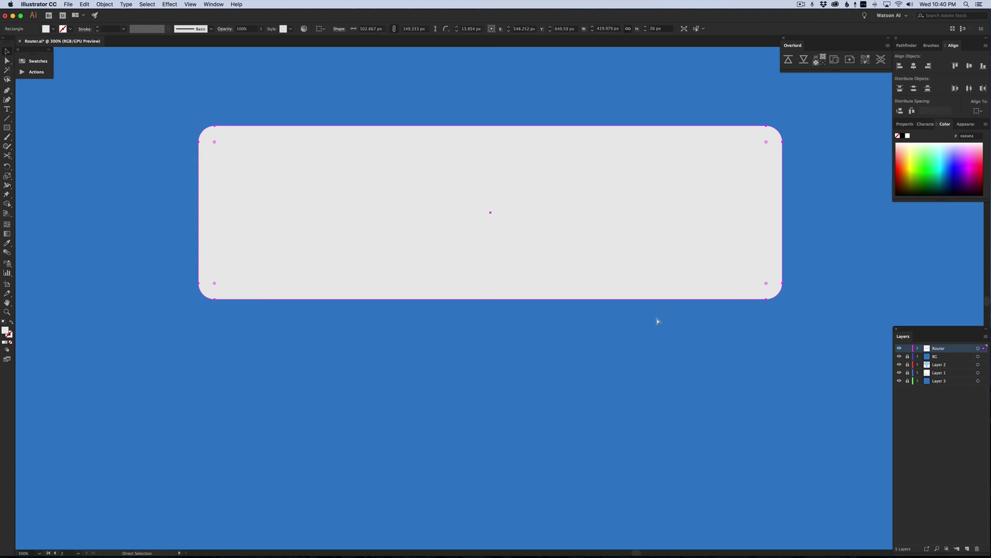
key(super+shift+z)
key(super+shift+z)
key(super+shift+z)
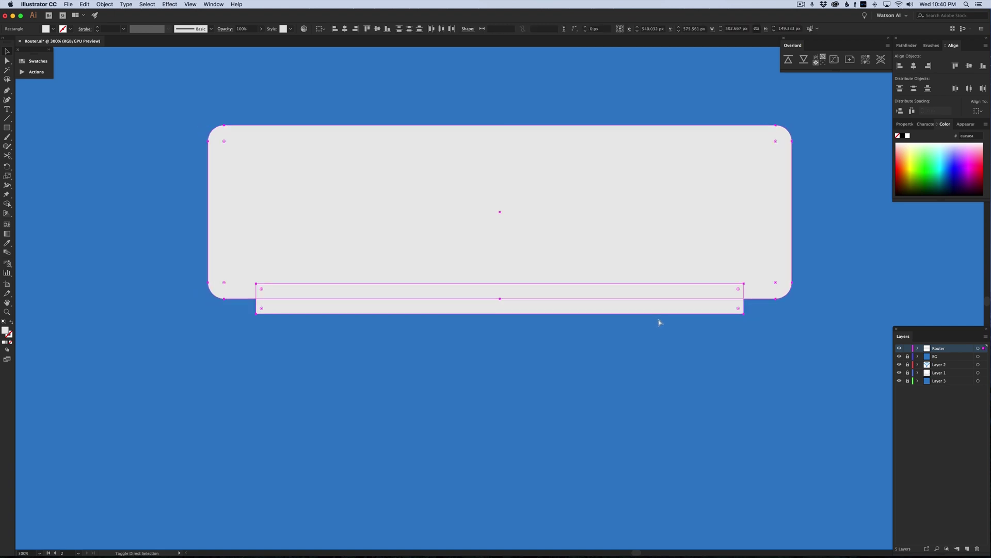
click(683, 321)
click(686, 308)
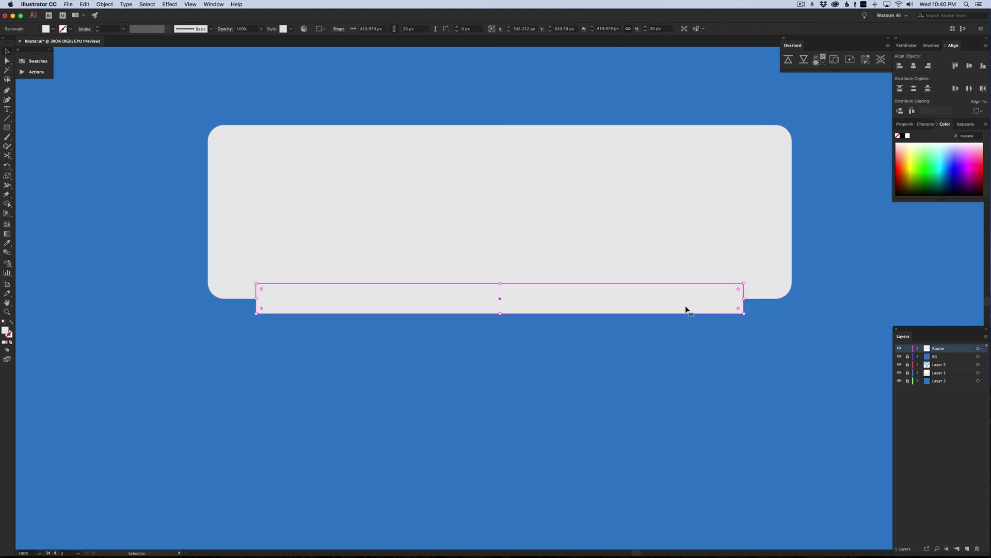
key(super+minus)
key(super+minus)
key(super+minus)
click(575, 324)
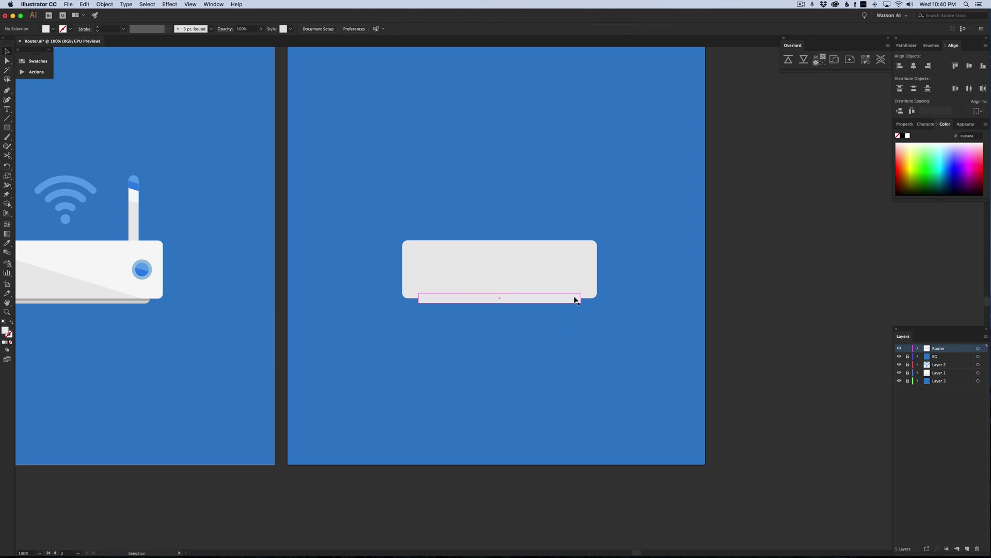
- Round the corners of the thin base rectangle beneath the router body
click(575, 300)
key(a)
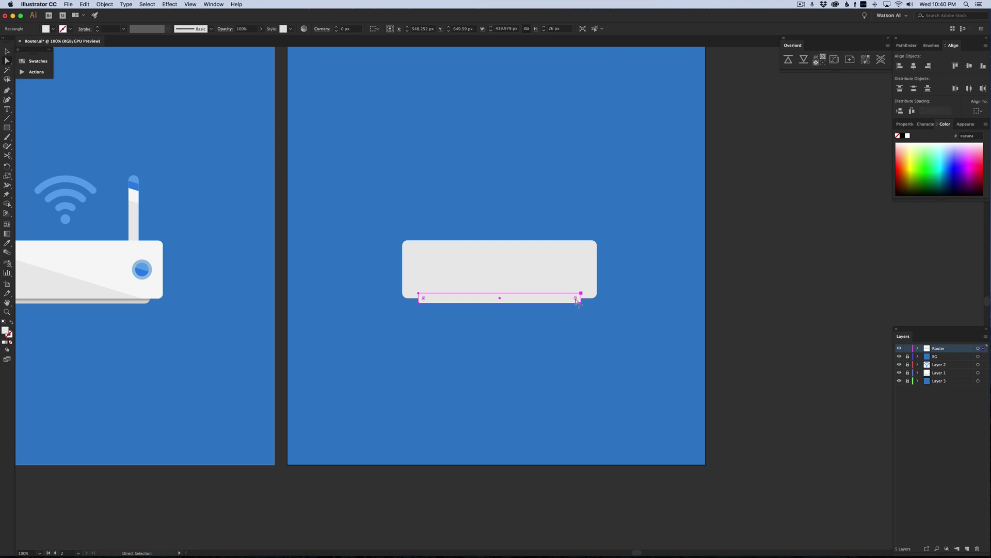
drag(576, 299, 566, 300)
click(542, 342)
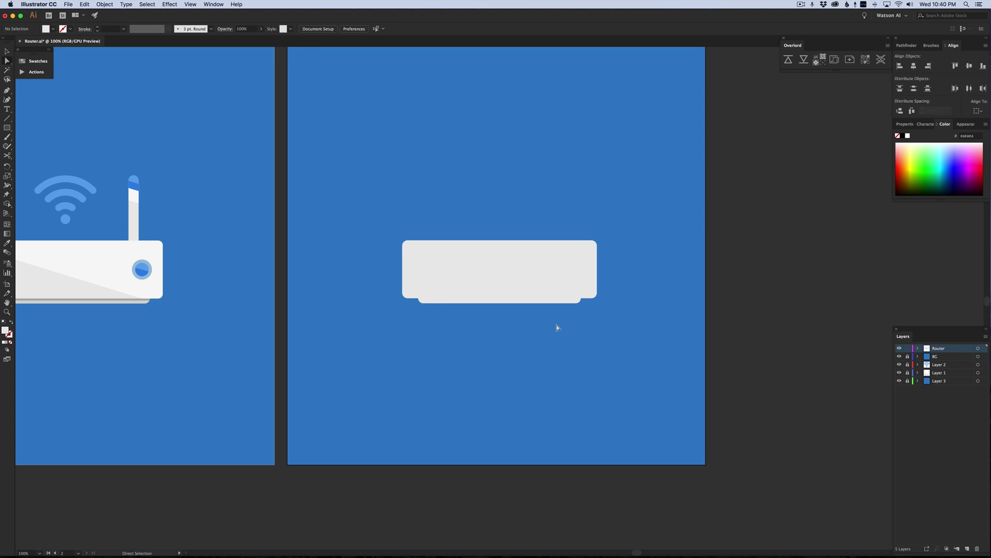
click(563, 301)
click(567, 311)
- Try duplicating the router body rectangle, once offset from the original and once directly above it
scroll(88, 278, left, 5)
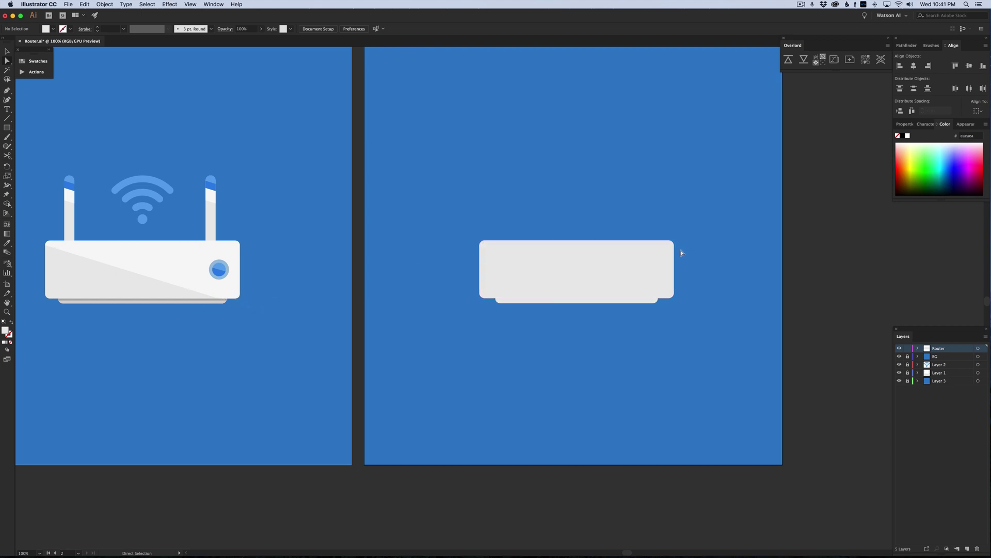
click(587, 270)
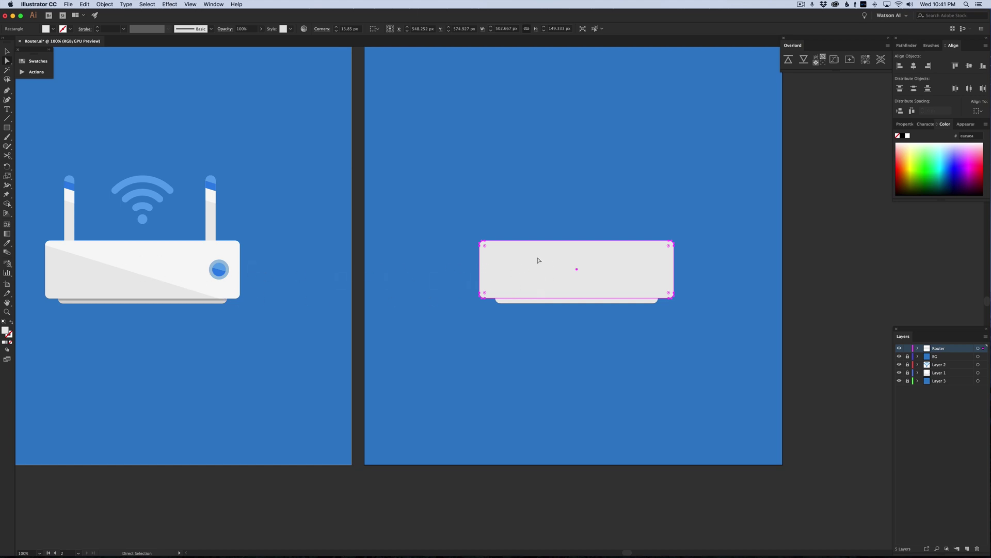
key(v)
key(a)
key(a)
key(v)
key(super+d)
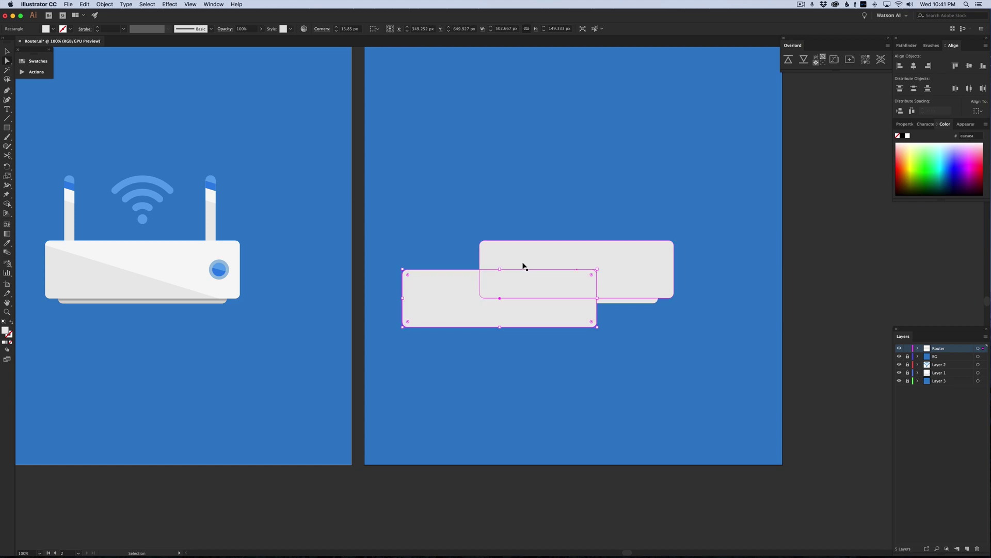
key(a)
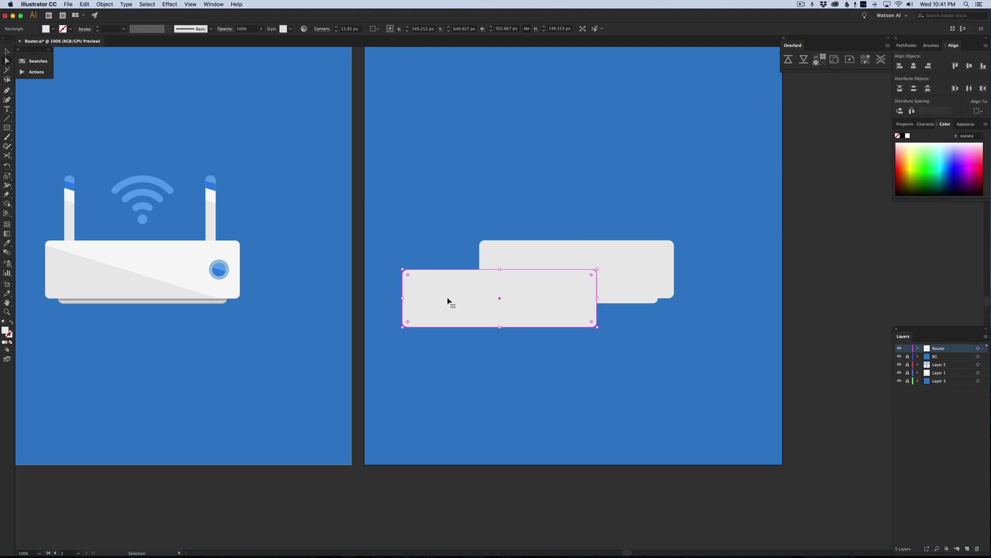
key(super+z)
key(a)
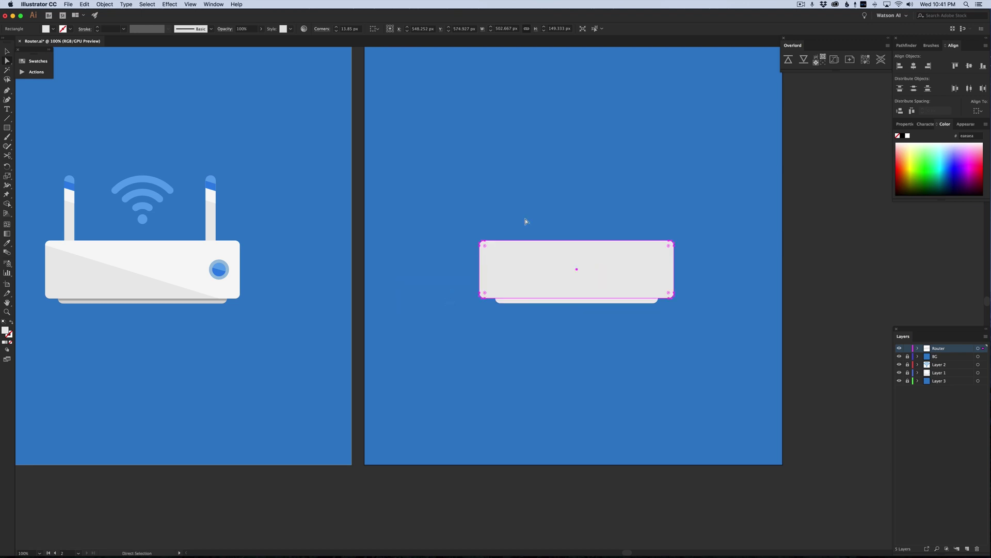
drag(601, 267, 600, 216)
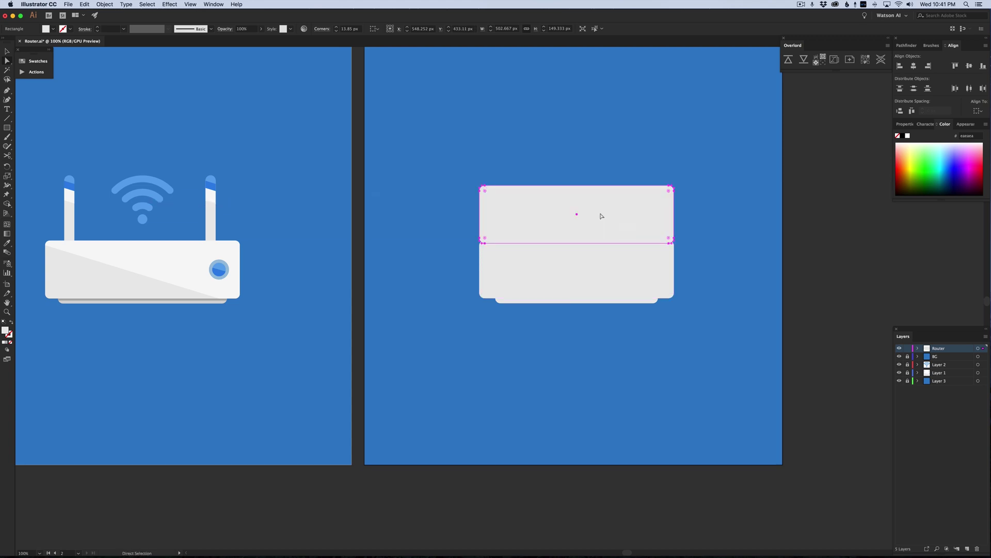
key(super+z)
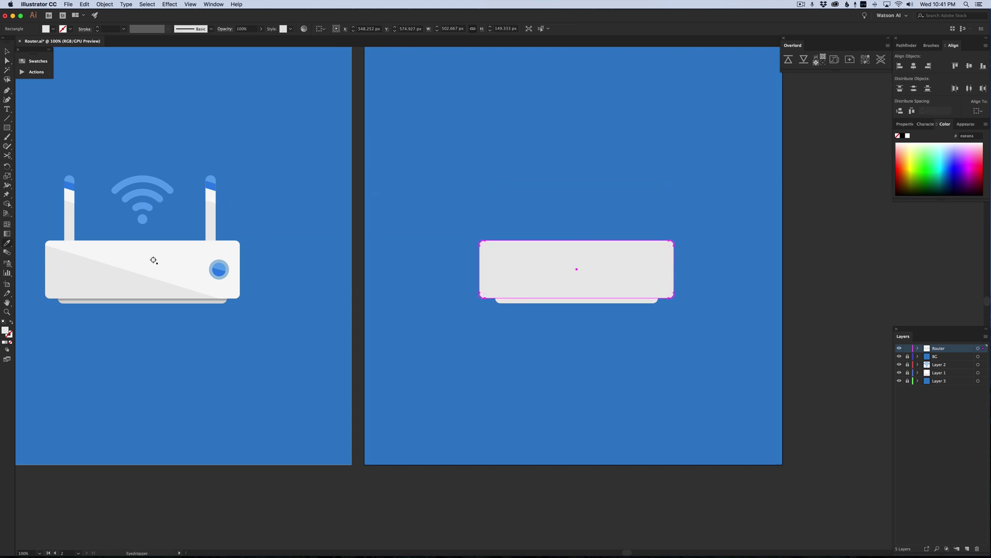
- Fill the upper copy of the router body with the near-white sampled from the light area of the reference router
key(i)
click(206, 262)
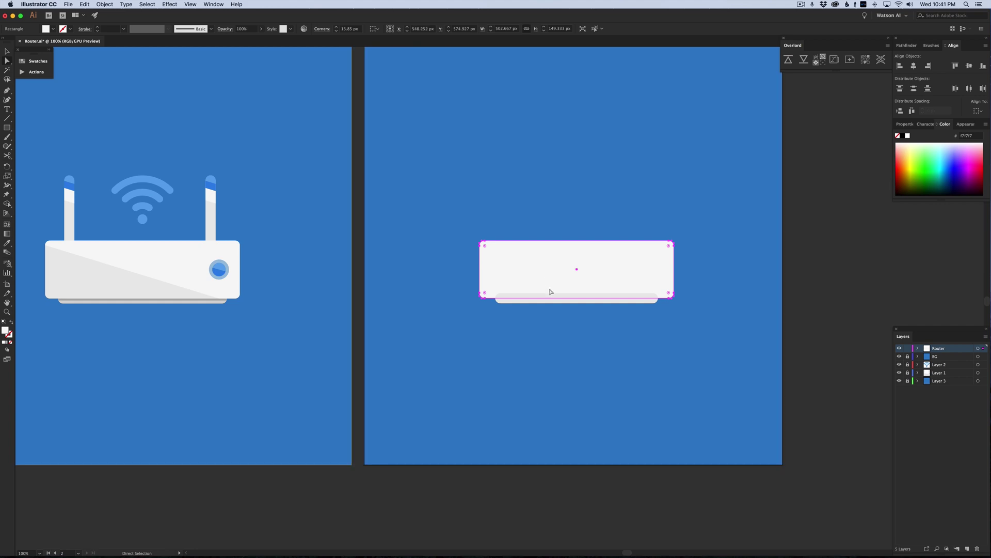
click(541, 346)
click(551, 269)
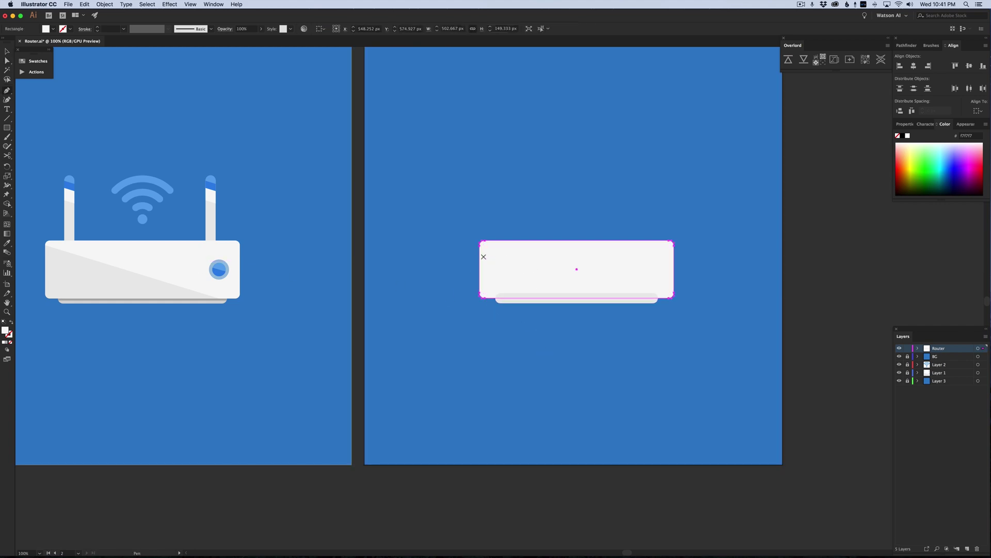
- Add an anchor point on the lower edge of the light router body copy, just past the right end of the base
key(p)
key(minus)
key(p)
key(super+equal)
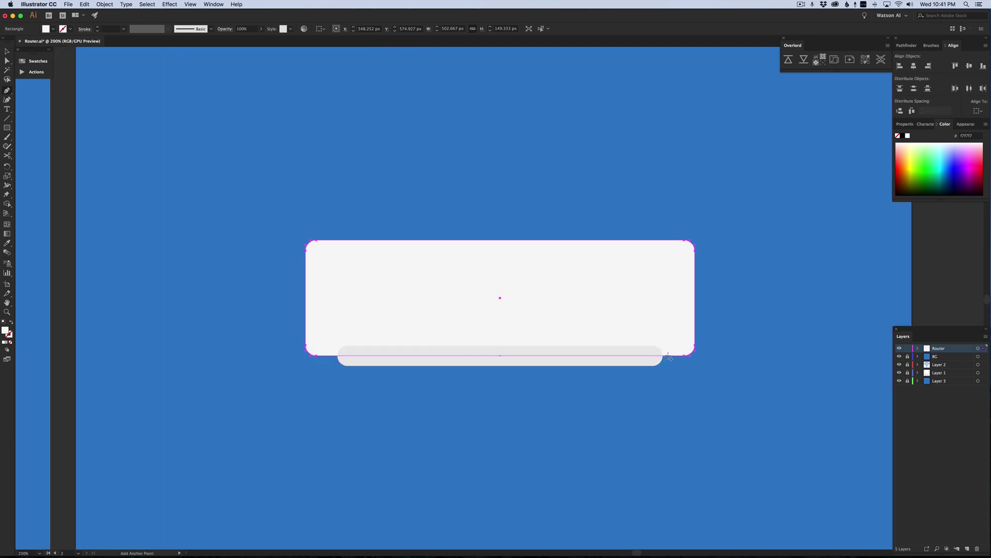
click(668, 355)
- Delete the lower-left corner anchor points of the light body copy to cut it diagonally and expose the grey body
key(a)
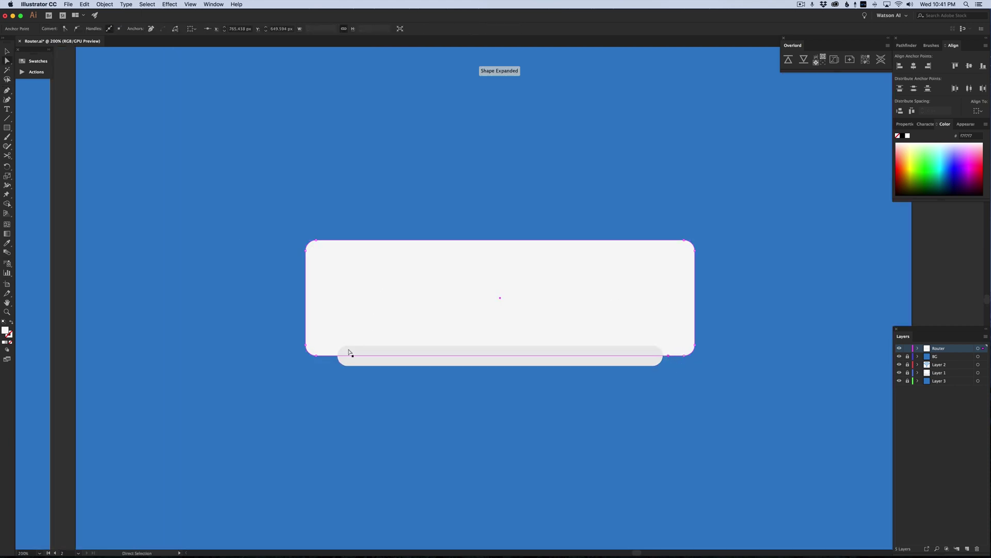
click(315, 356)
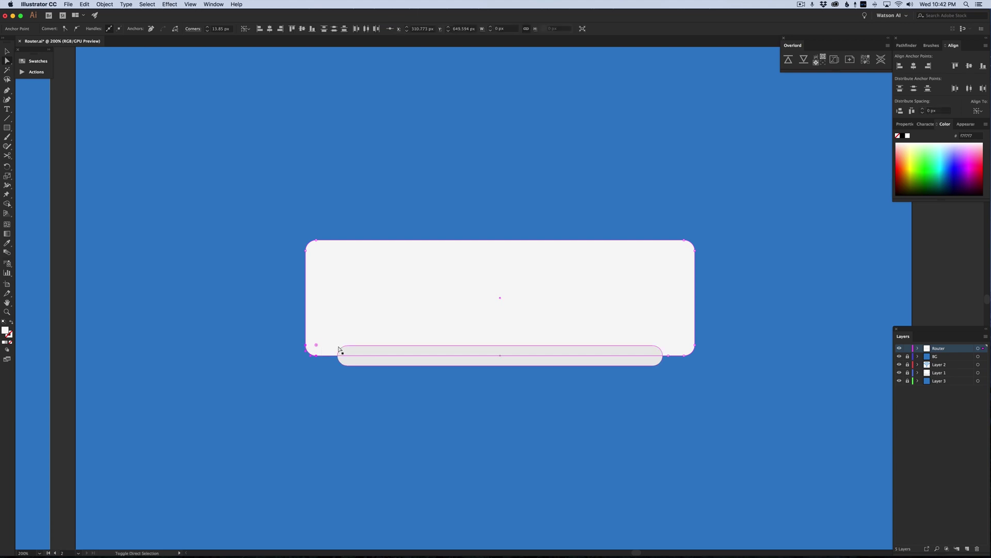
click(340, 350)
key(super+j)
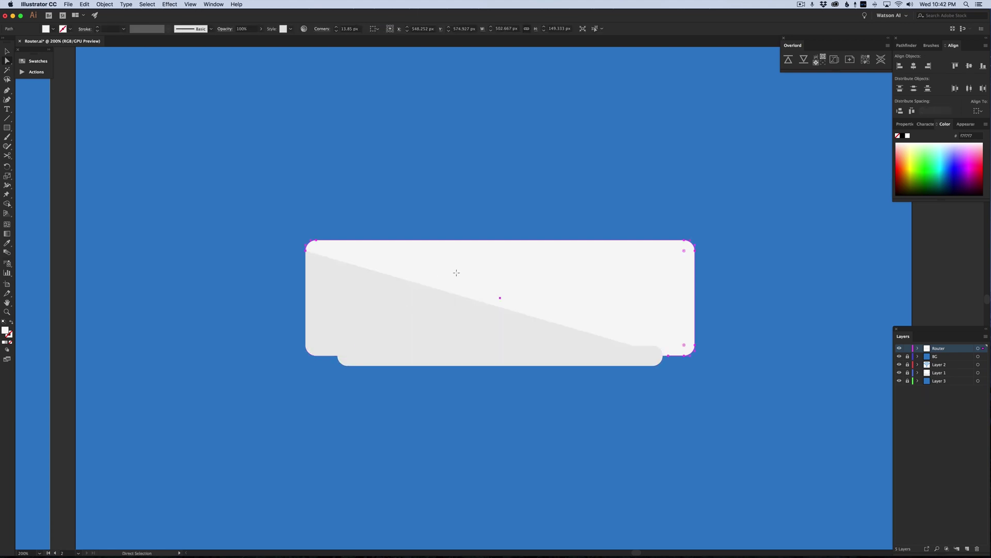
- Join the open end points of the light body shape to close it along the diagonal
click(668, 356)
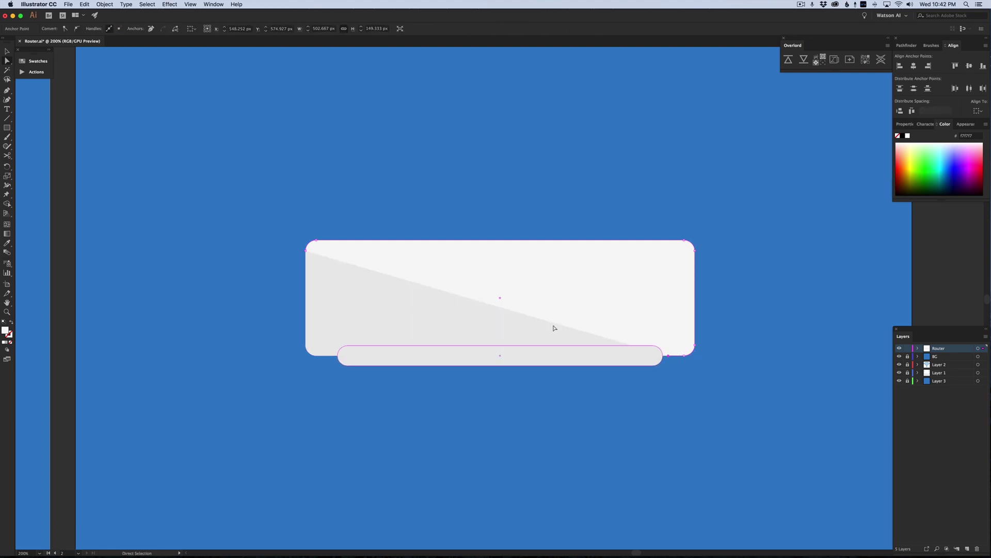
shift+click(305, 251)
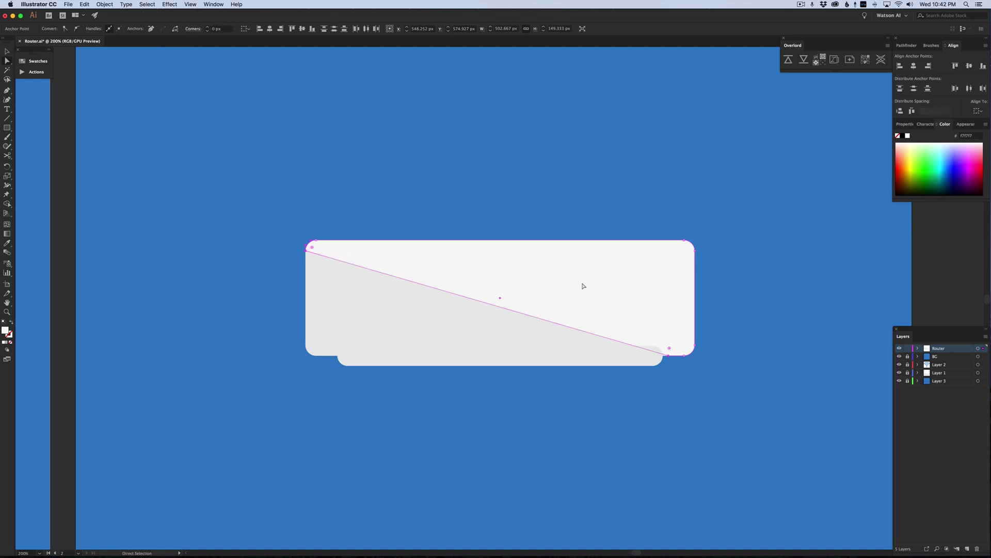
click(761, 320)
click(639, 321)
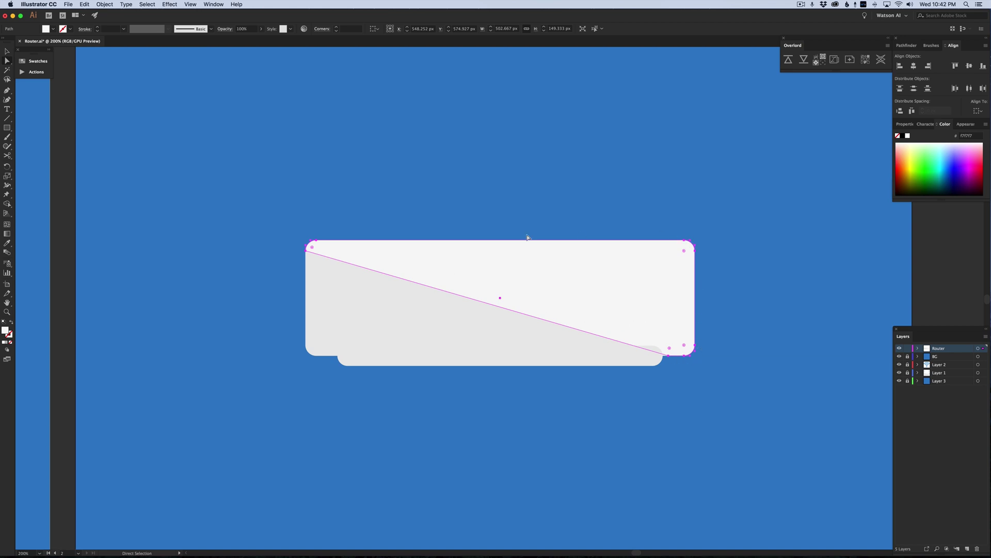
click(326, 203)
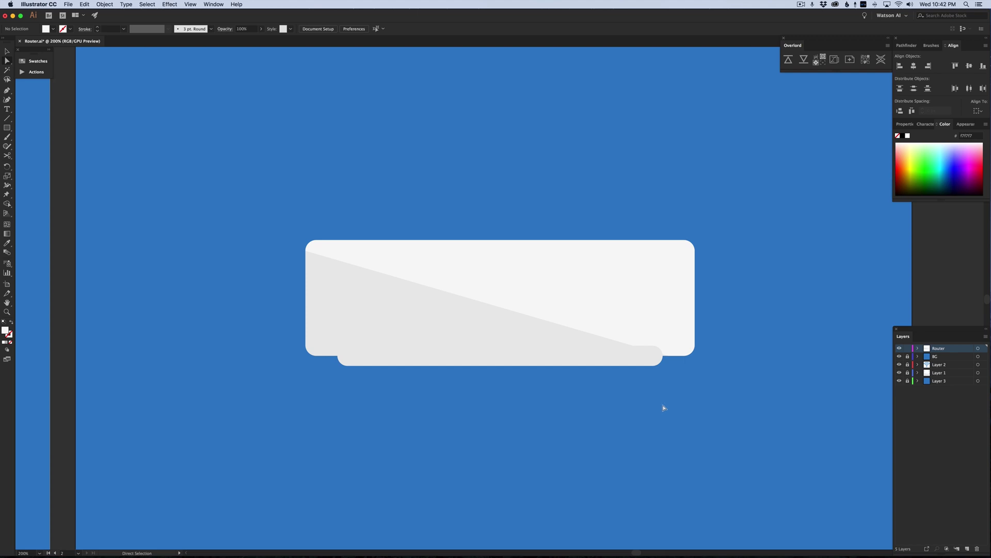
- Compare the new router body and base with the reference illustration on the first artboard
click(626, 362)
click(562, 438)
key(super+minus)
key(super+minus)
key(super+minus)
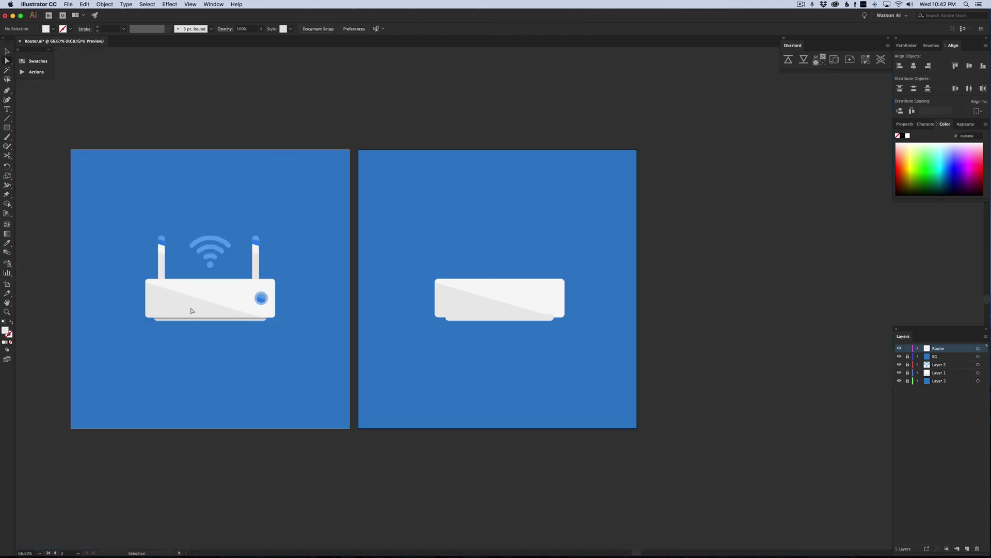
key(super+plus)
key(super+plus)
key(super+plus)
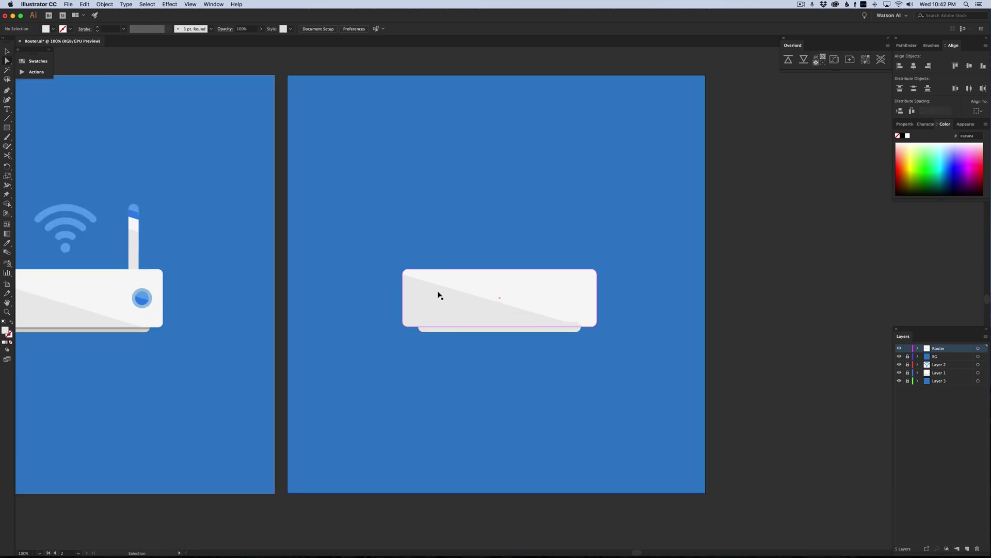
- Darken the fill of the rounded base beneath the router body to #d3d3d3
click(375, 362)
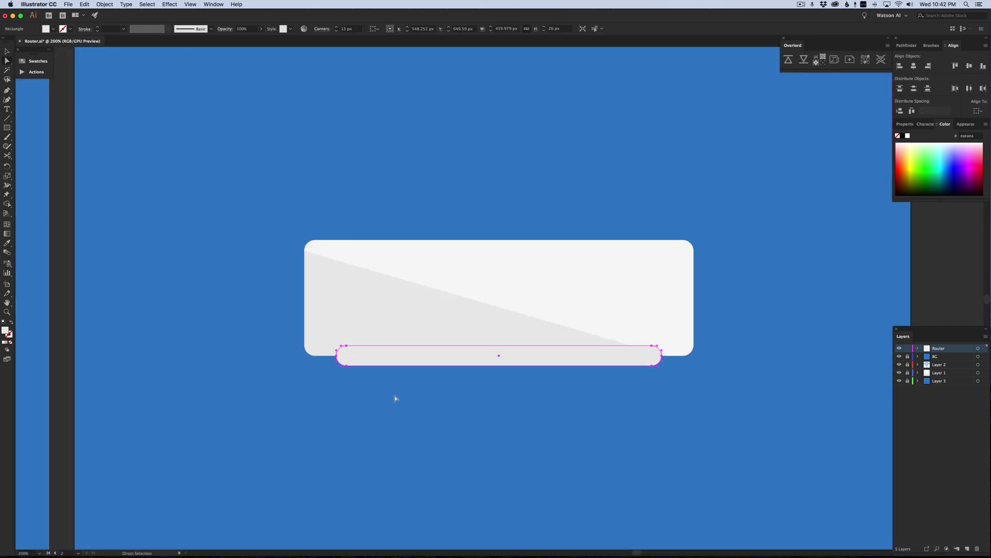
click(394, 398)
click(392, 355)
click(419, 391)
click(394, 359)
double_click(6, 331)
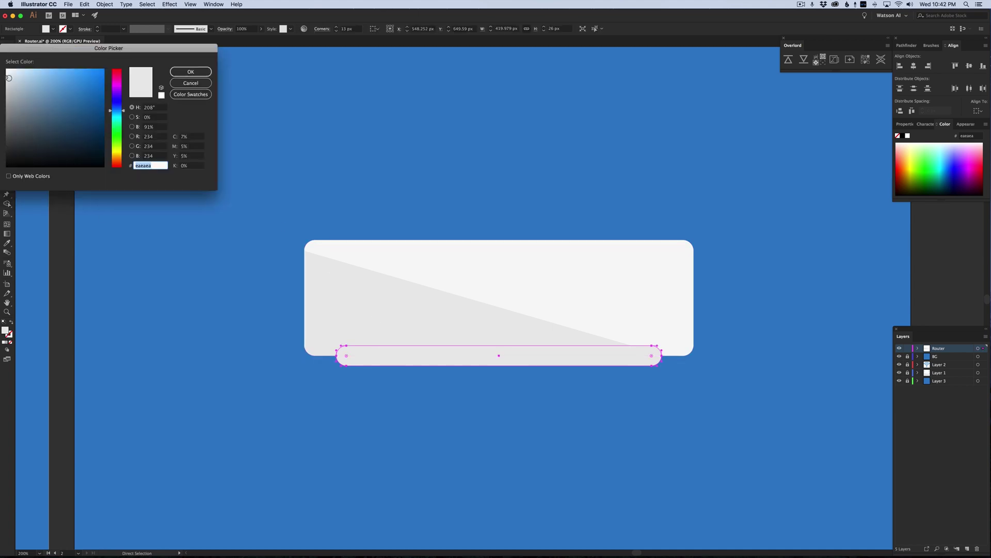
click(6, 81)
drag(7, 81, 6, 84)
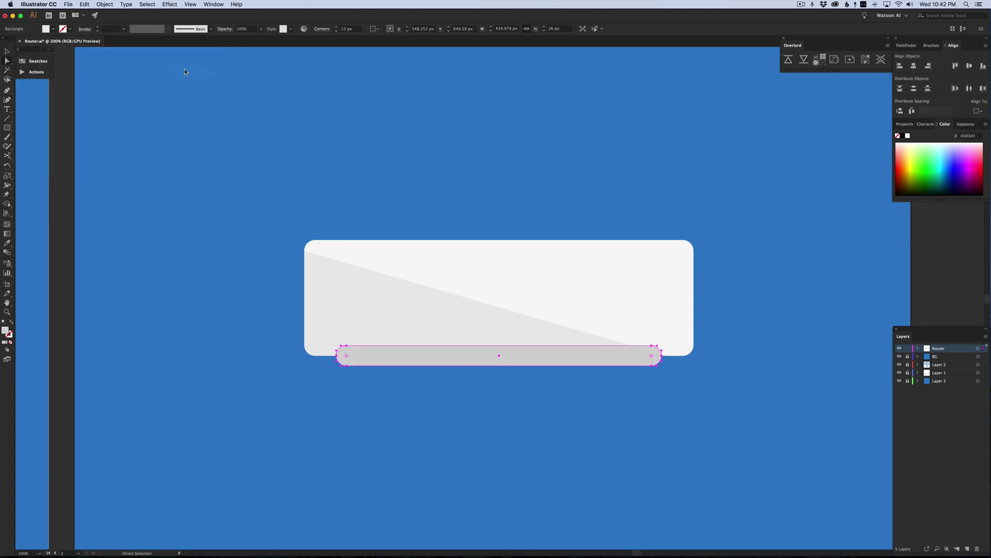
click(191, 71)
click(201, 382)
- Draw a shadow rectangle about 471 × 40 px across the router body's lower edge and fill it with grey #b2b2b2
click(7, 129)
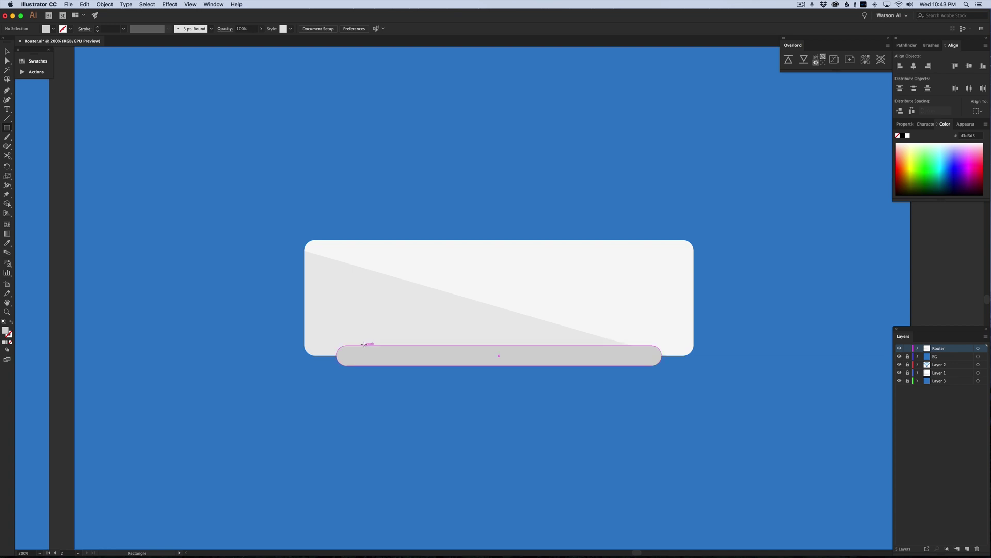
drag(321, 331, 680, 359)
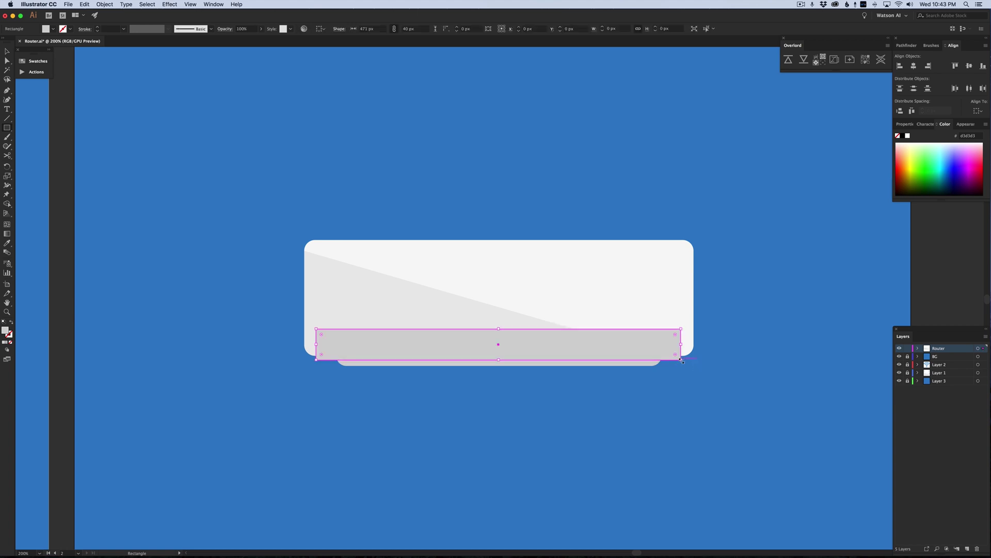
double_click(6, 330)
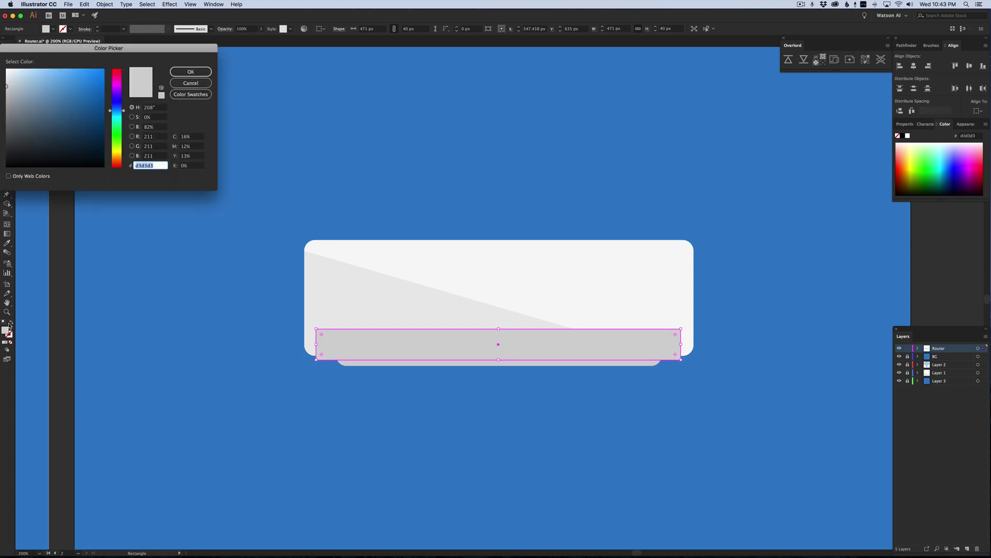
drag(8, 88, 4, 98)
click(191, 72)
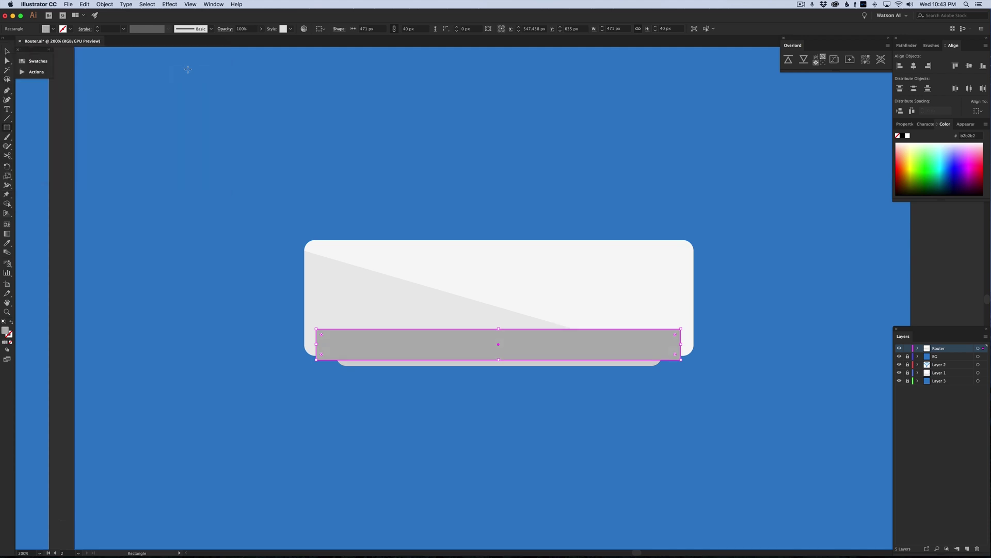
click(495, 467)
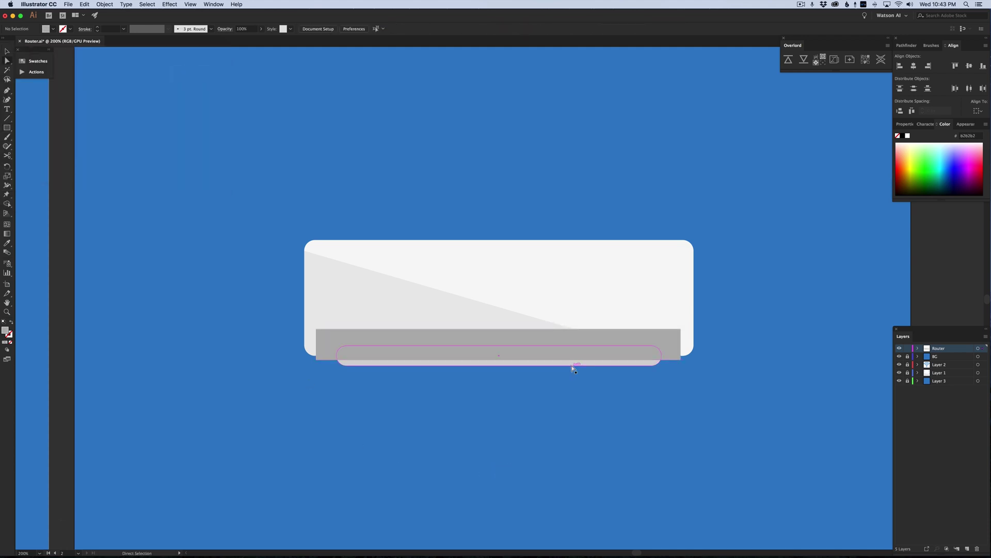
- Try splitting the dark shadow rectangle around the rounded base with the Shape Builder tool
key(super+equal)
key(a)
click(356, 395)
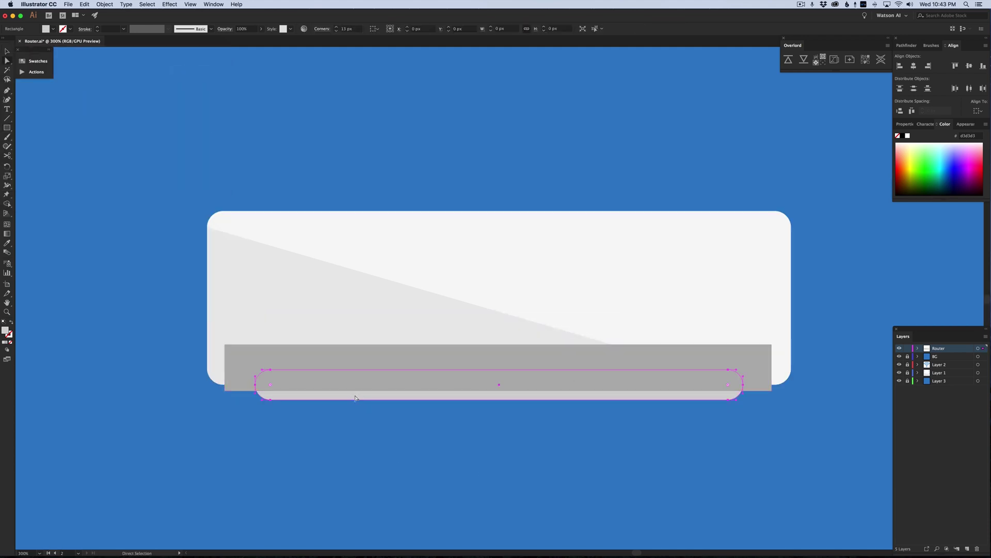
shift+click(398, 363)
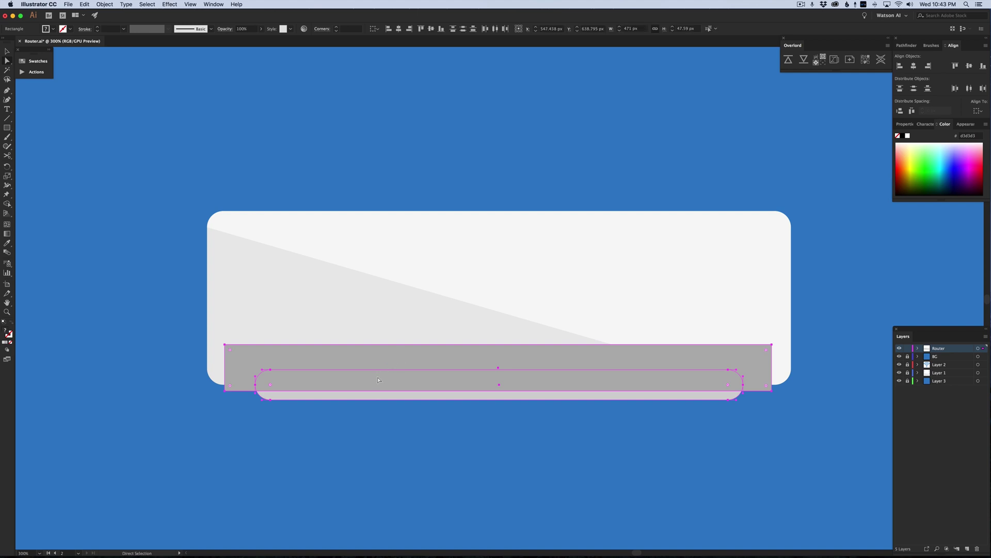
click(8, 205)
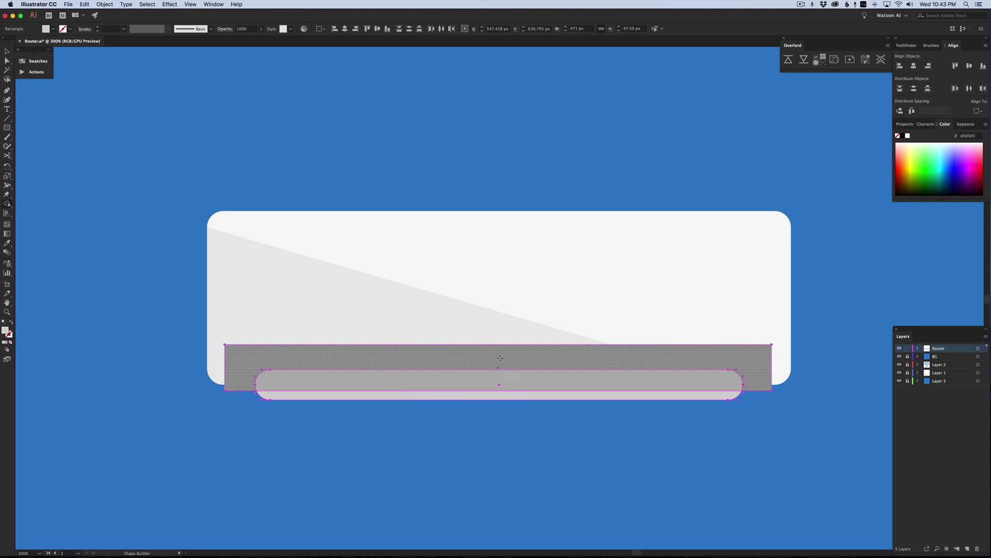
click(468, 358)
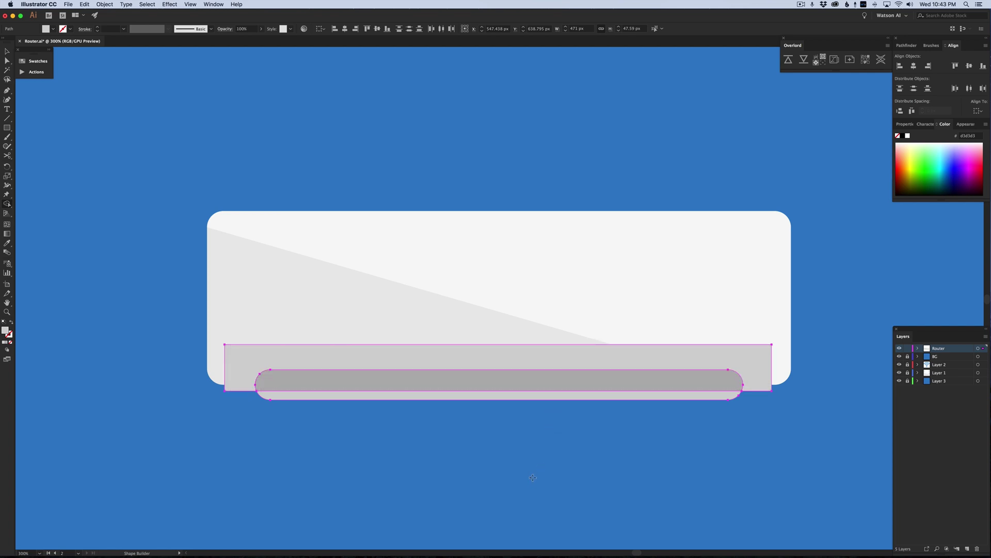
key(super+z)
click(380, 354)
key(v)
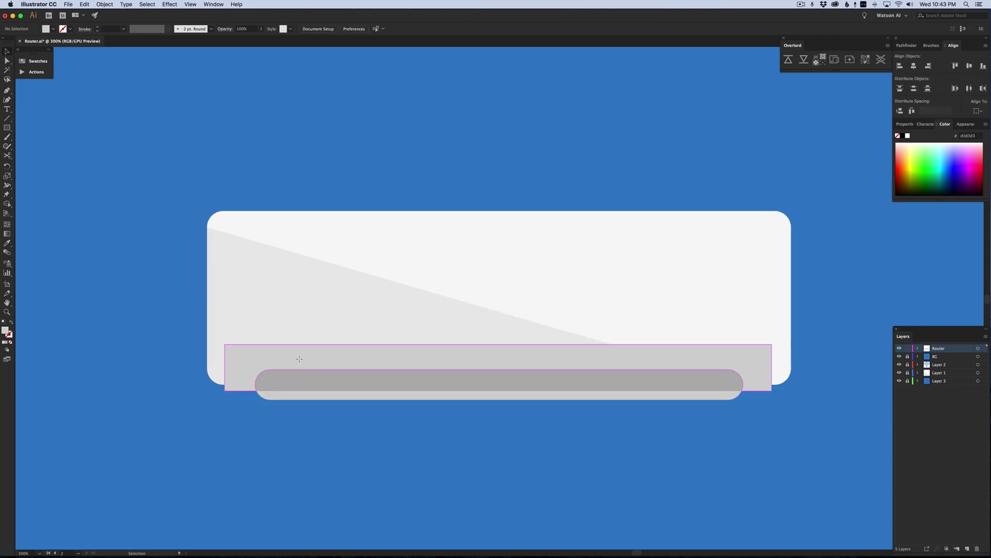
- Move the separated outer shadow piece up above the router body, and undo the moves and the split
drag(299, 358, 301, 341)
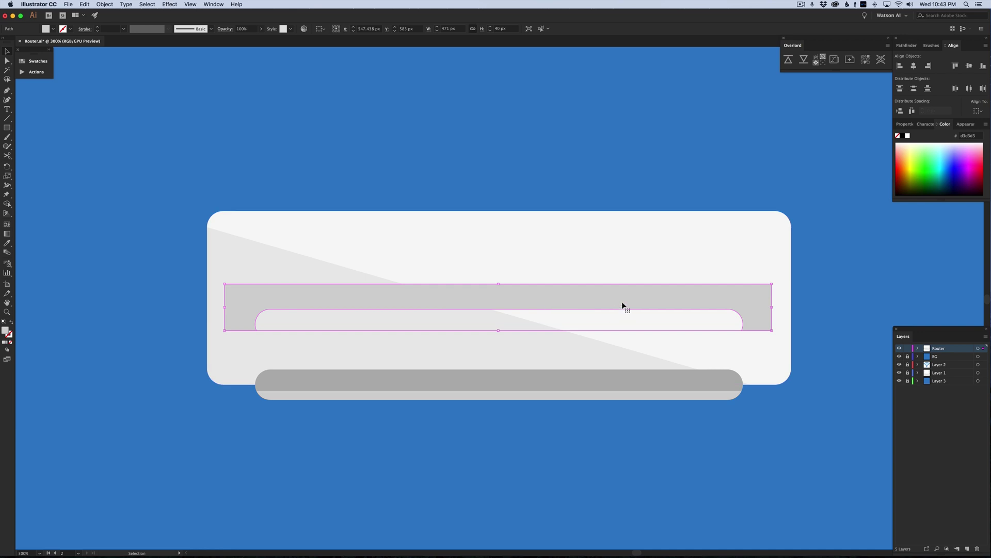
drag(622, 302, 624, 191)
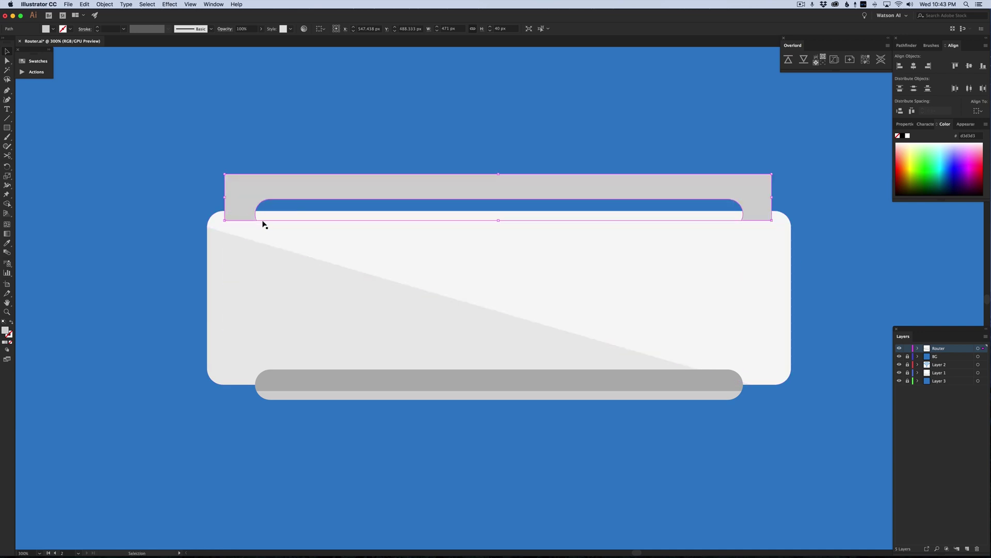
key(a)
key(super+z)
key(super+z)
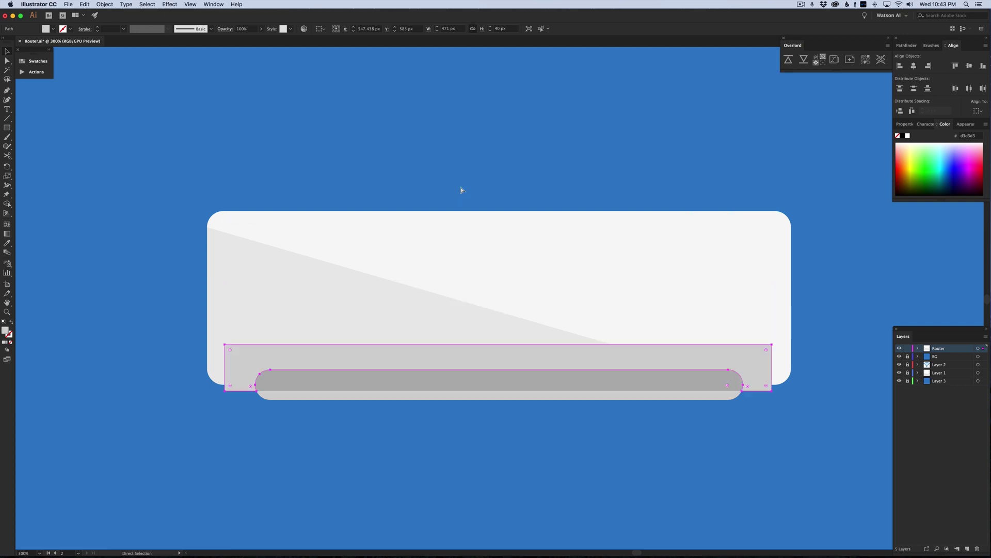
key(super+z)
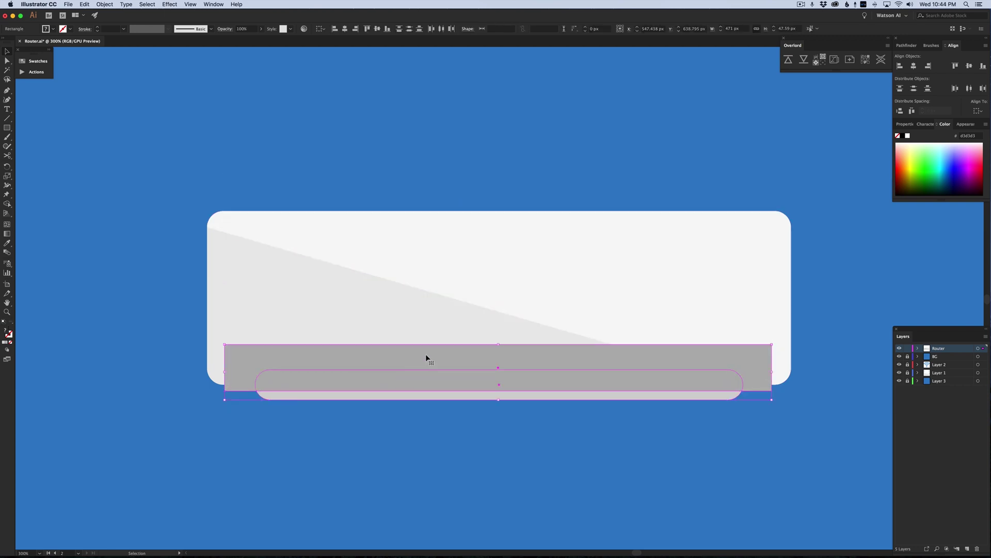
- Remove the part of the dark shadow rectangle outside the rounded base with the Shape Builder tool
click(329, 411)
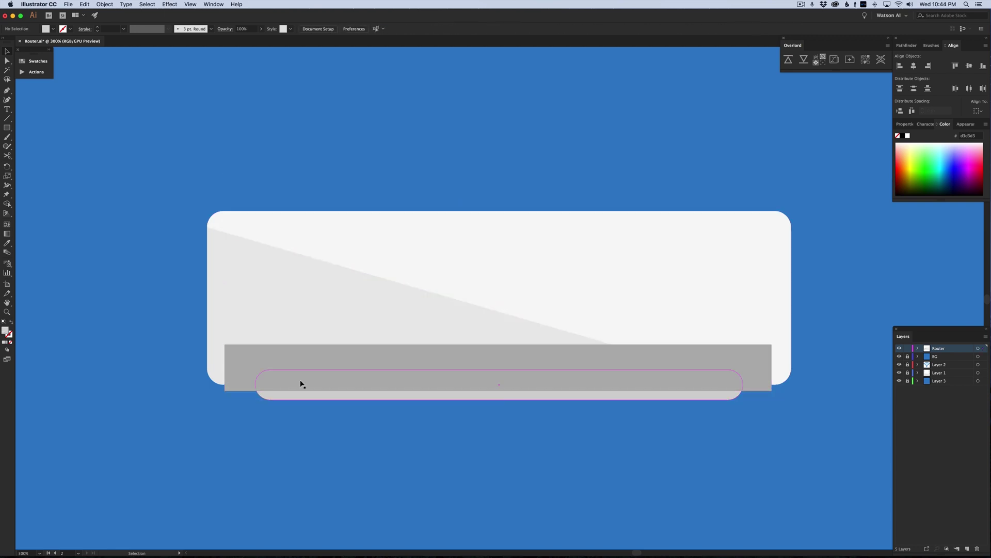
click(308, 354)
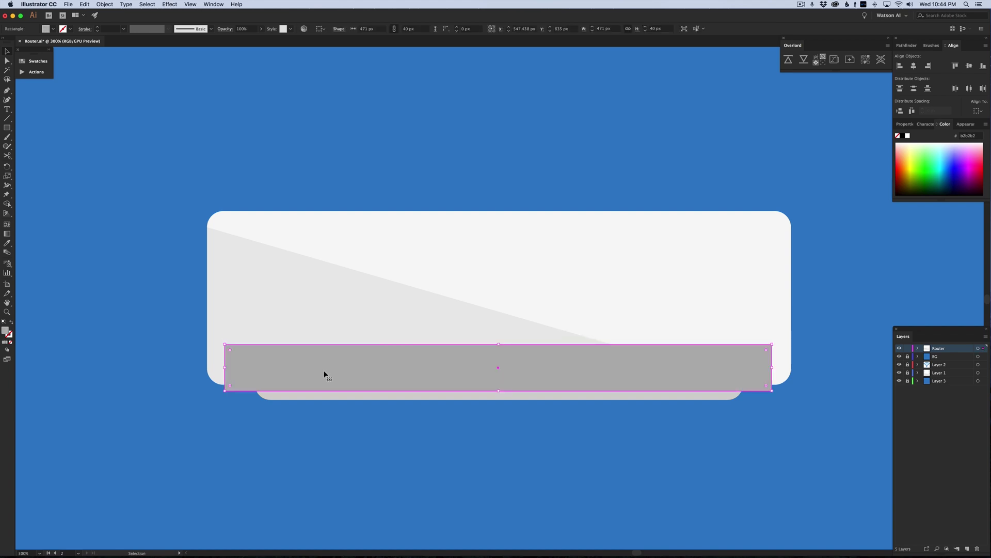
shift+click(329, 397)
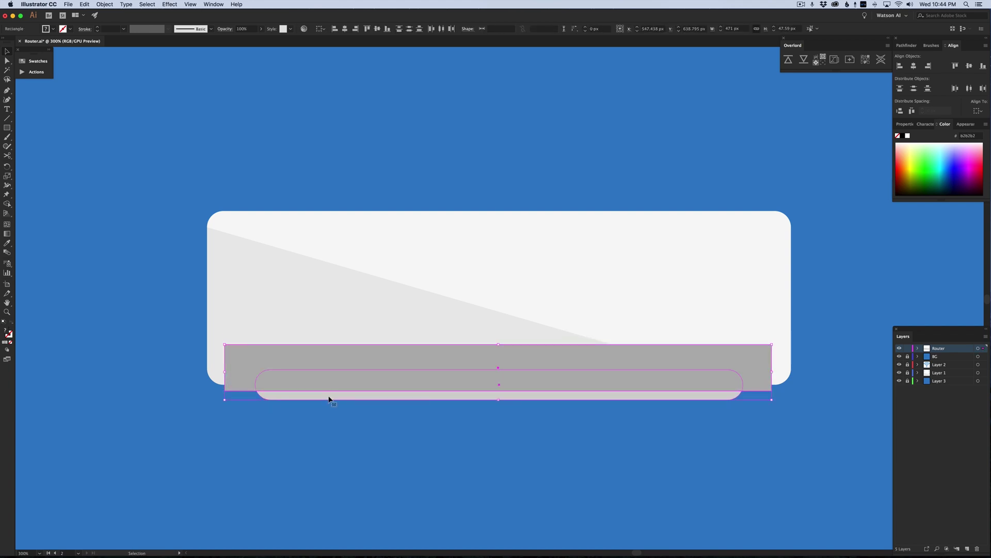
key(shift+m)
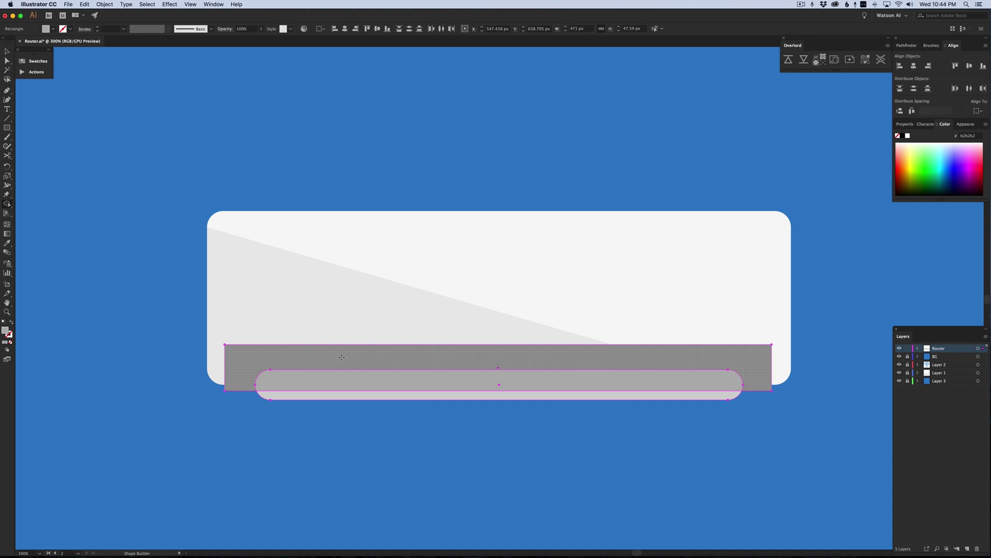
alt+click(341, 357)
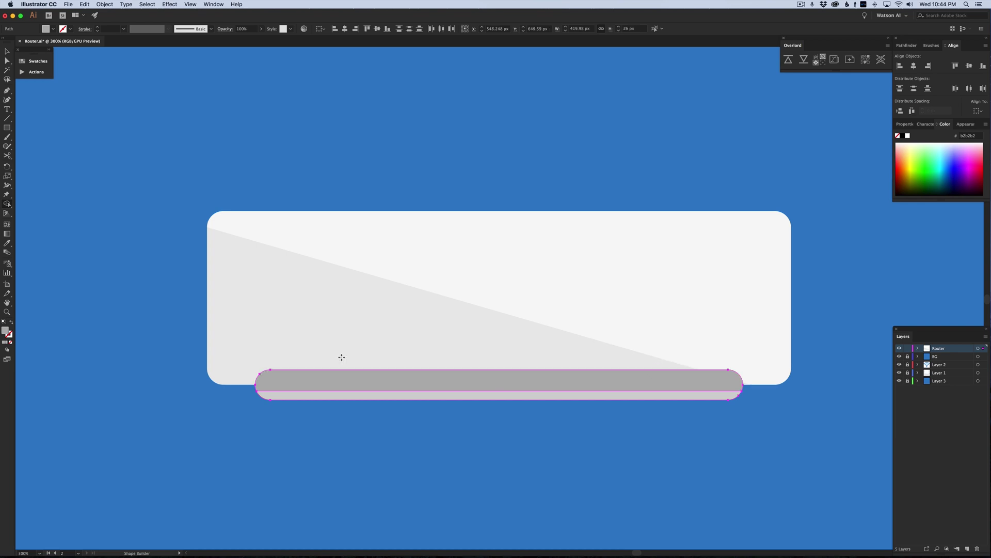
key(a)
click(352, 444)
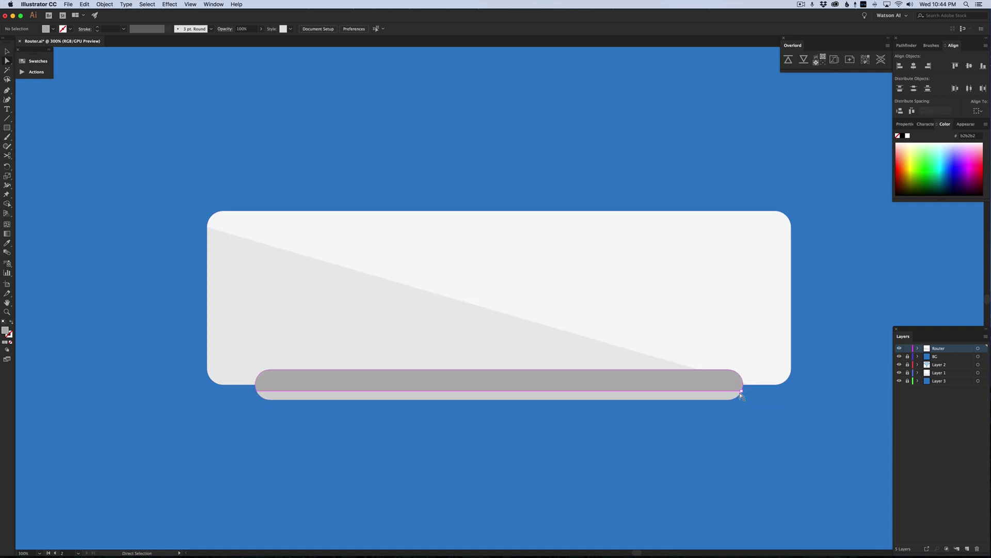
- Select the rounded base together with its dark shadow and send both behind the router body
drag(743, 392, 742, 393)
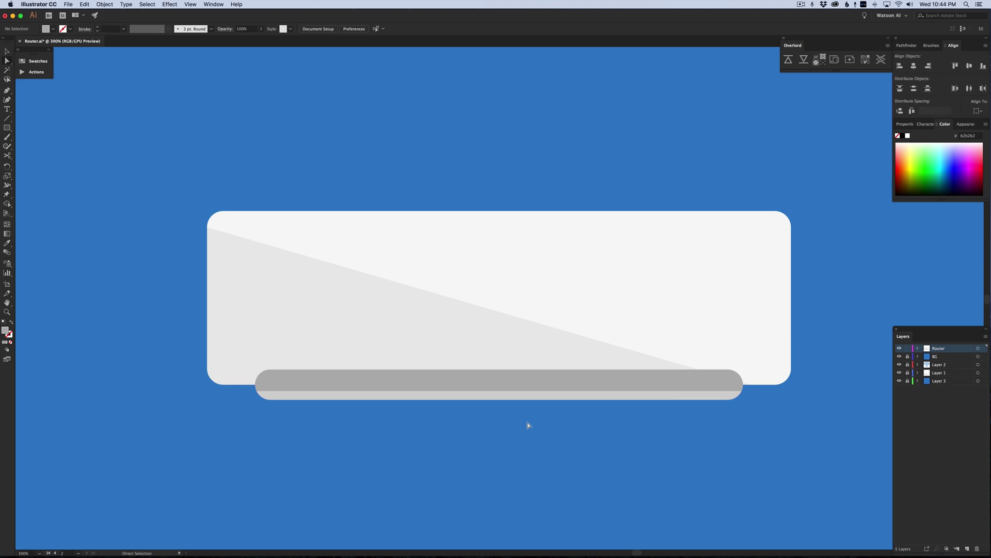
key(v)
click(528, 392)
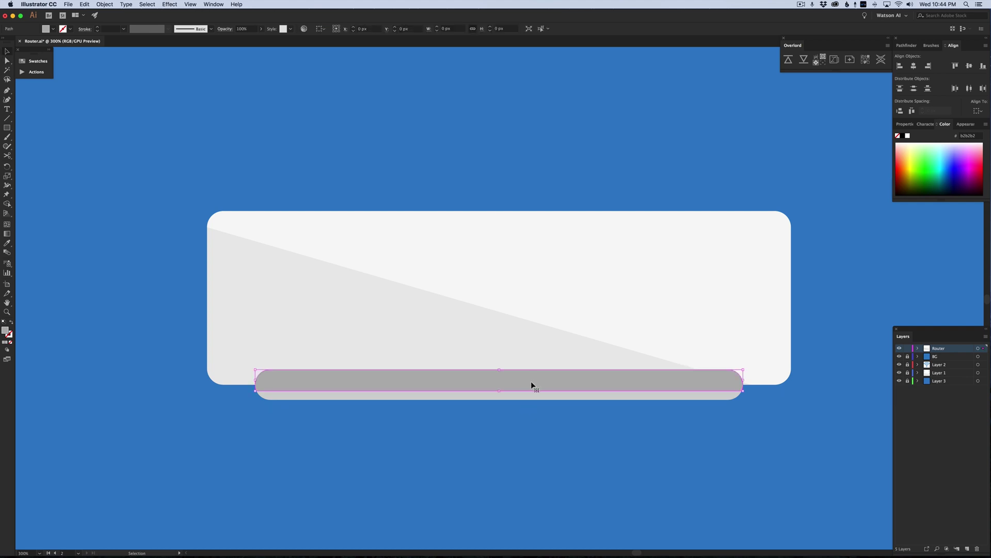
key(a)
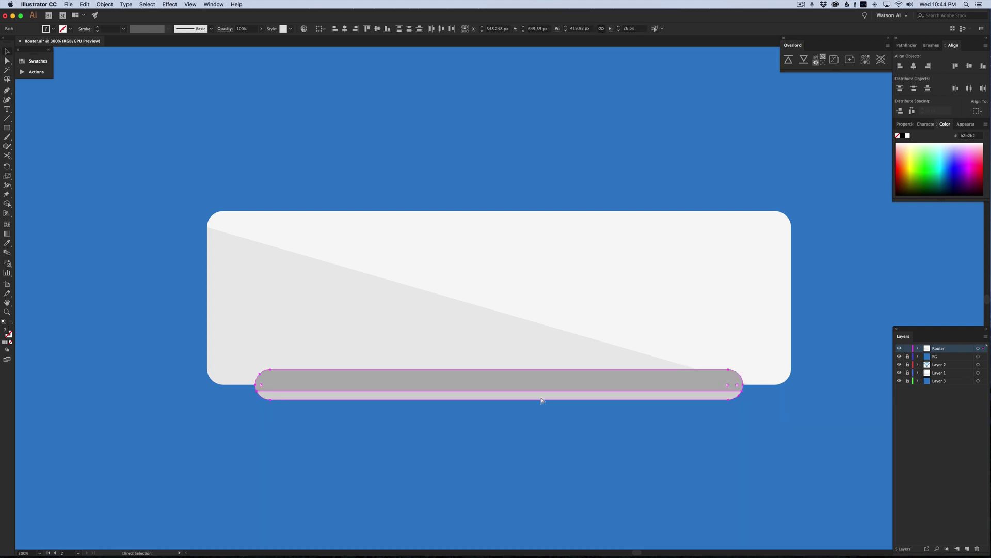
key(super+[)
key(super+[)
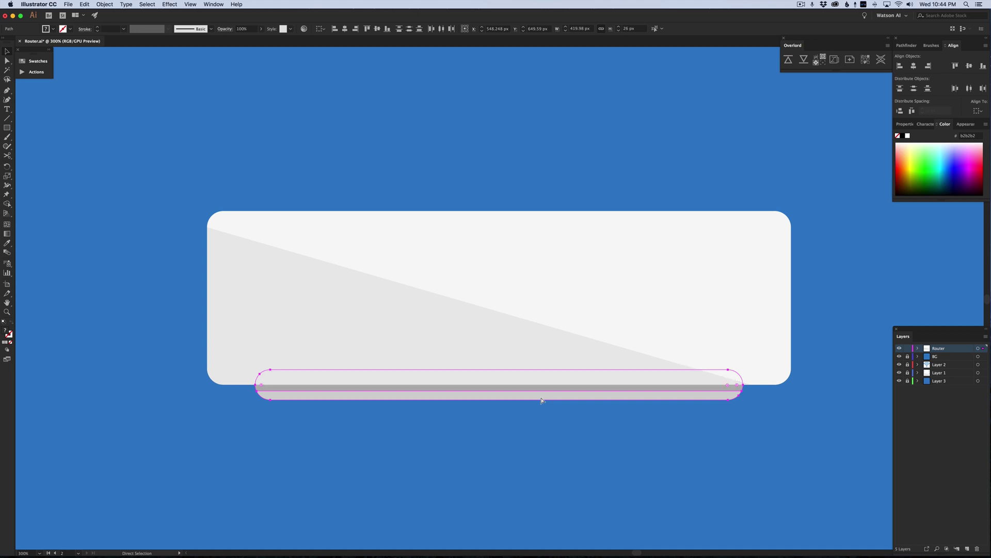
key(v)
key(a)
key(super+shift+bracketright)
key(super+z)
click(410, 445)
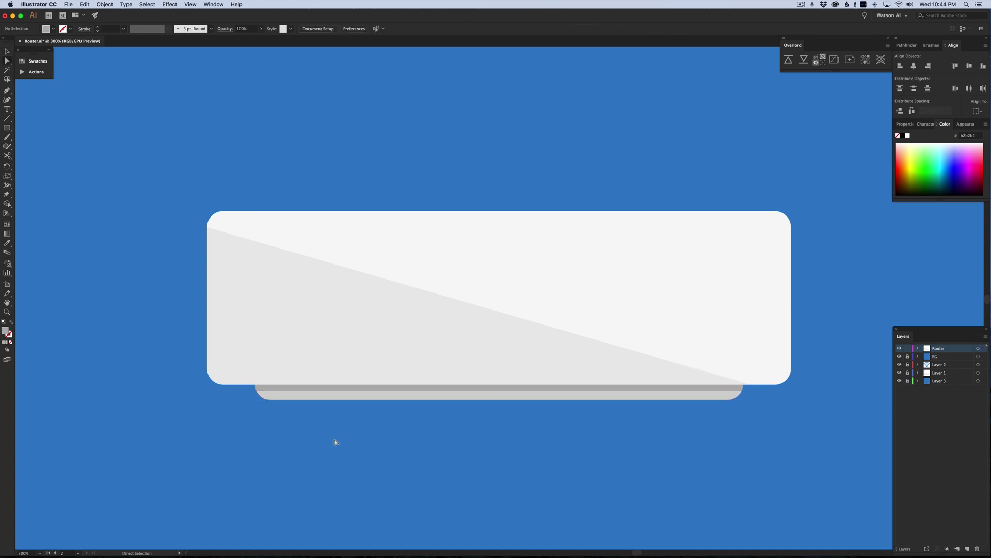
- Draw a fully rounded square about 45.5 × 45.5 px near the router body's right end and centre it vertically on the body
key(super+alt+0)
key(super+1)
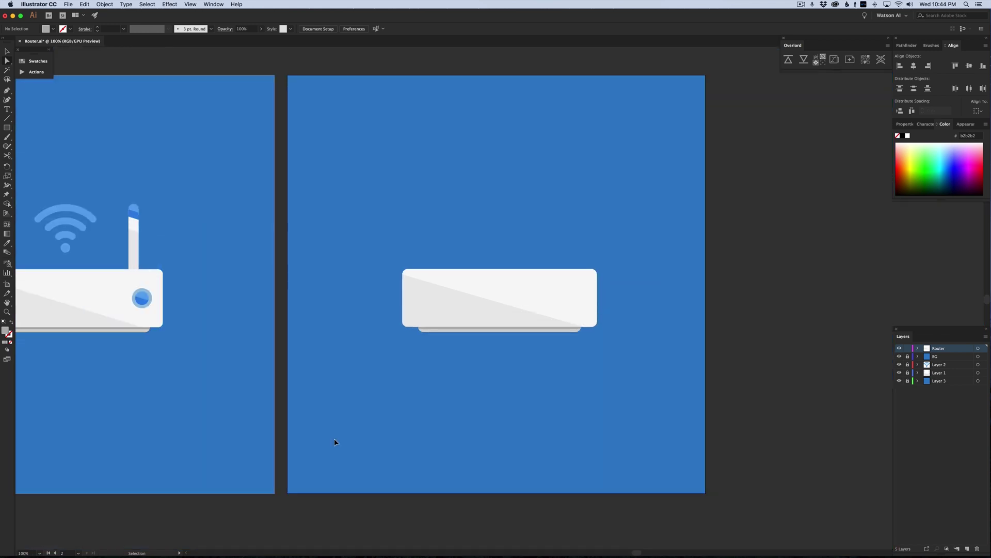
scroll(332, 441, left, 3)
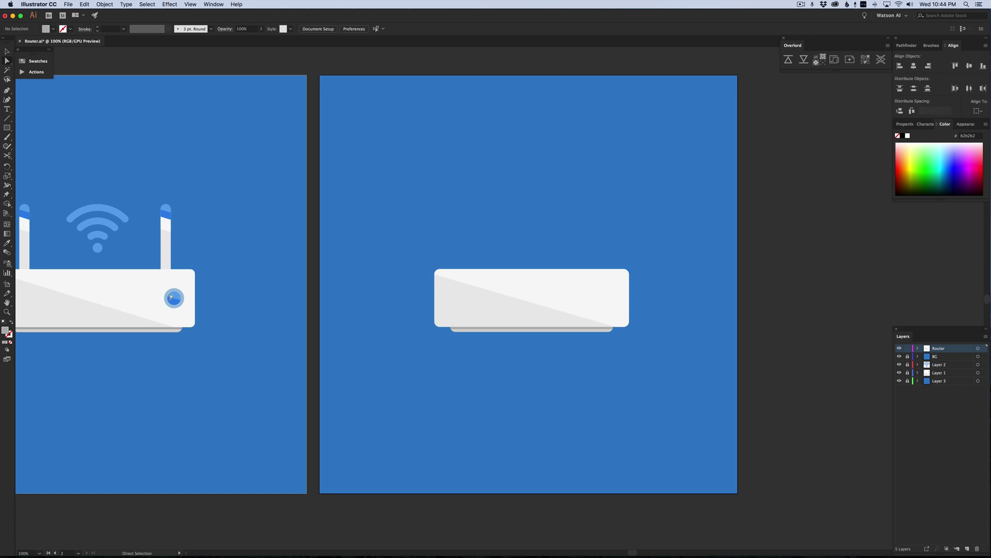
key(super+equal)
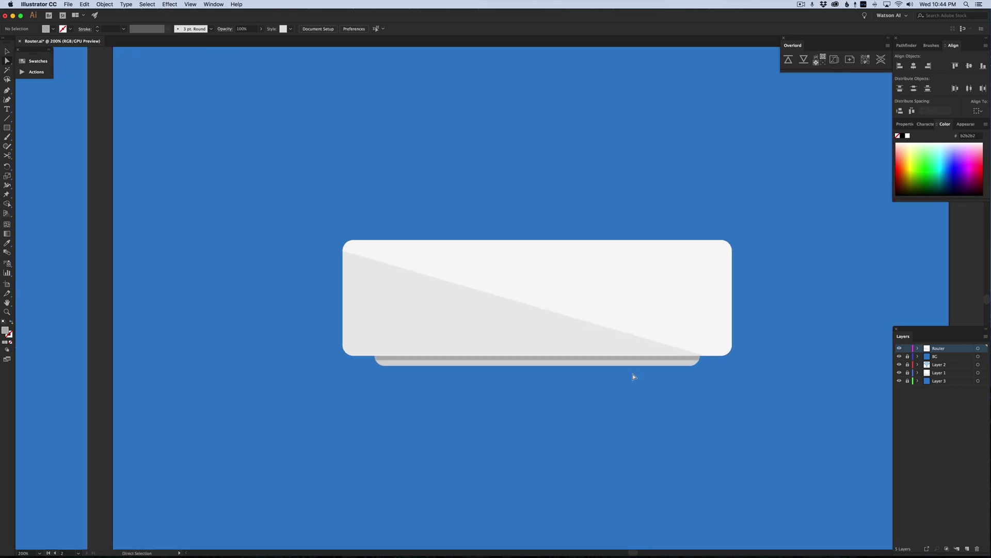
drag(5, 130, 46, 128)
mouse_move(645, 277)
mouse_down()
mouse_move(615, 310)
mouse_move(596, 281)
mouse_move(631, 304)
mouse_up()
key(a)
click(683, 349)
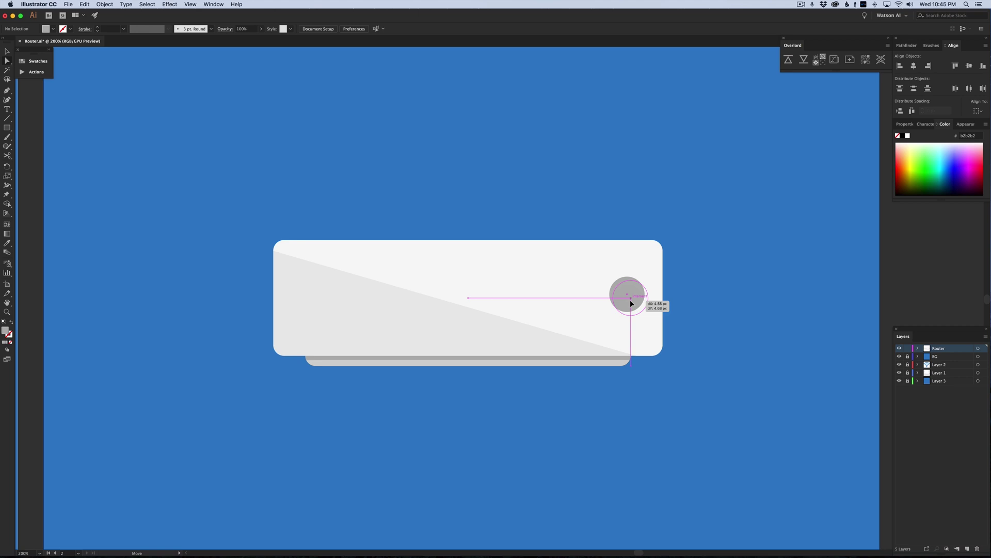
drag(631, 304, 638, 308)
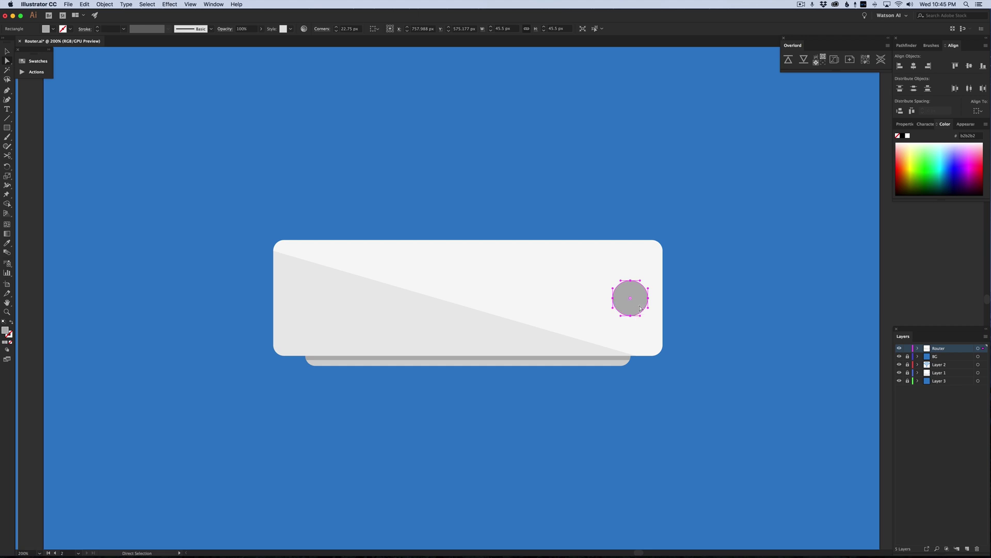
- Look up the corner widget visibility command among the view options
click(219, 4)
mouse_move(190, 5)
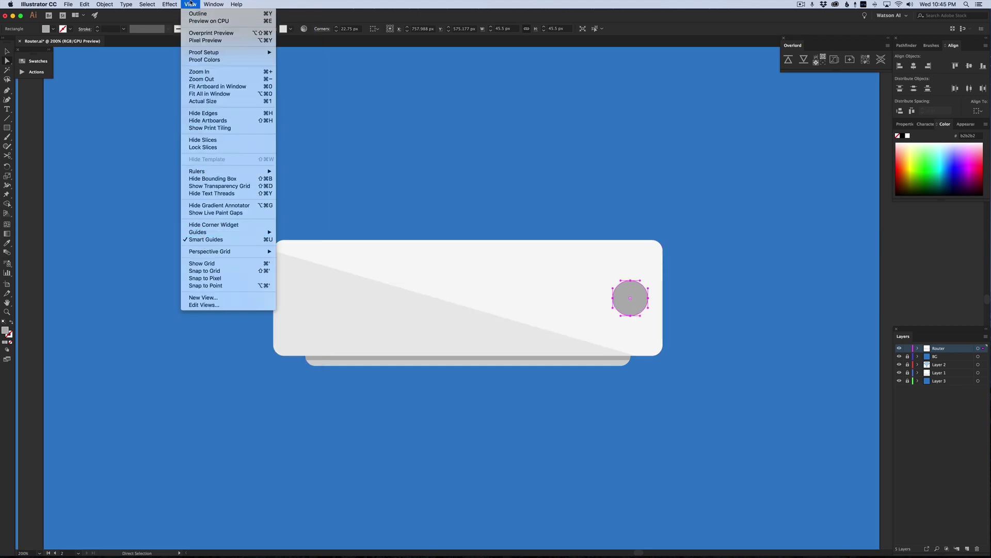
click(214, 225)
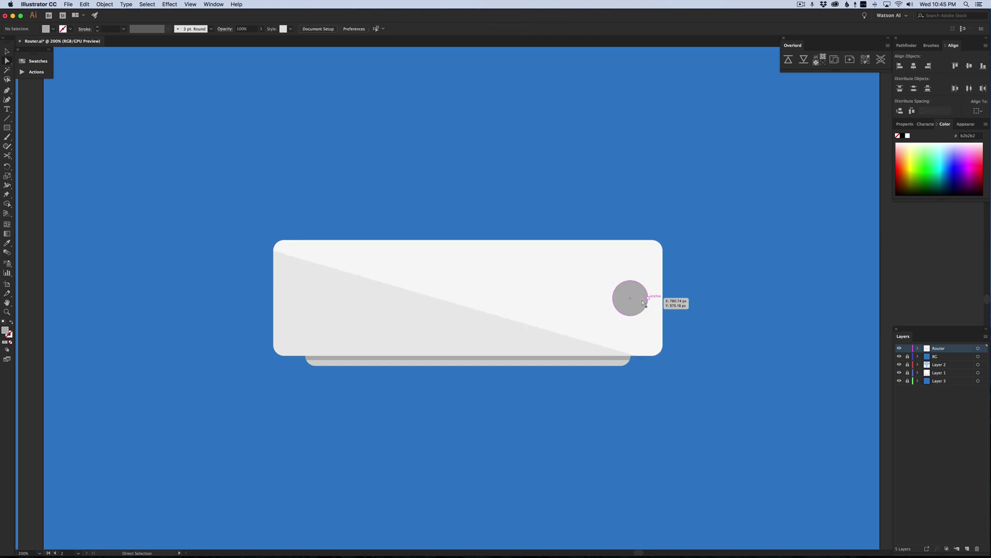
- Sample the background blue for the circle and lighten its fill to #97c4e8
key(i)
click(695, 269)
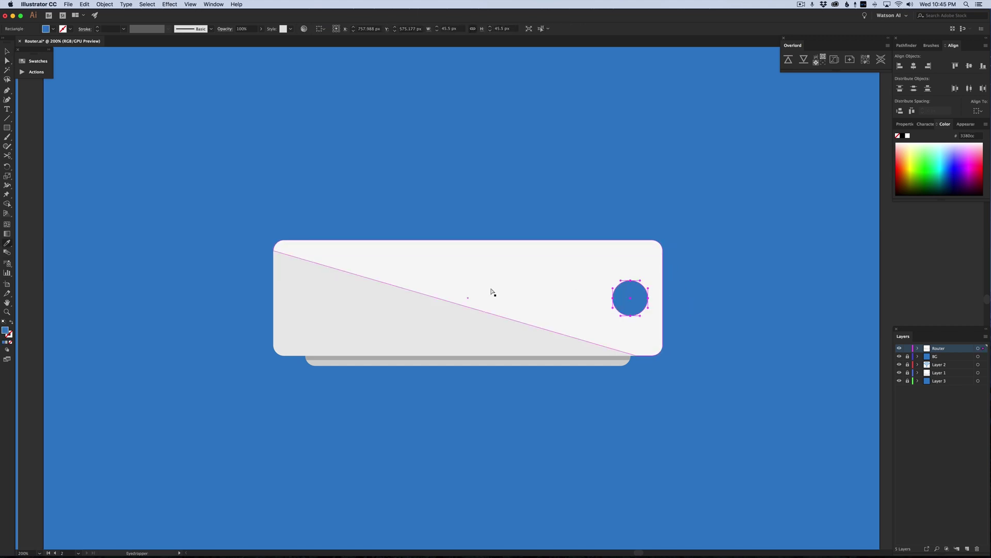
key(a)
double_click(6, 331)
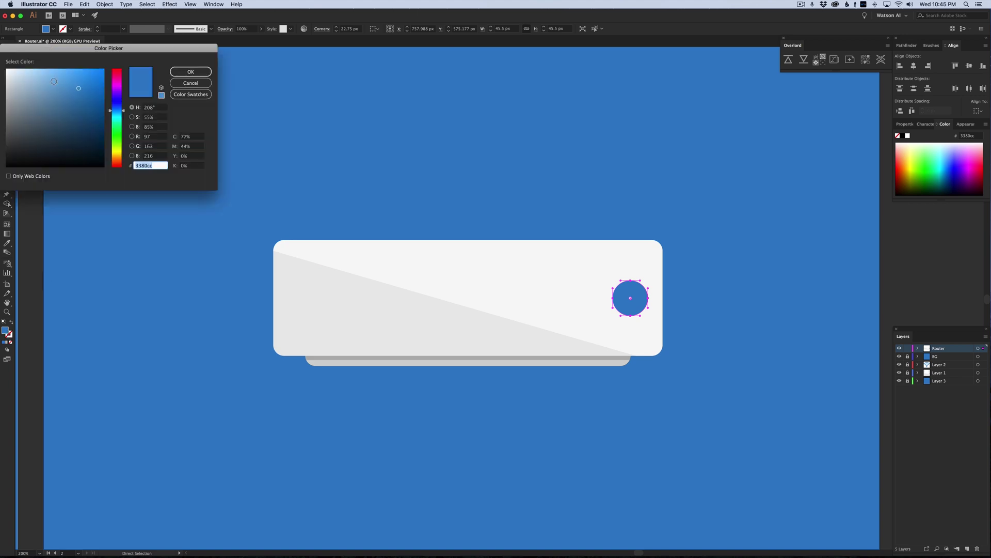
drag(49, 82, 40, 78)
click(190, 72)
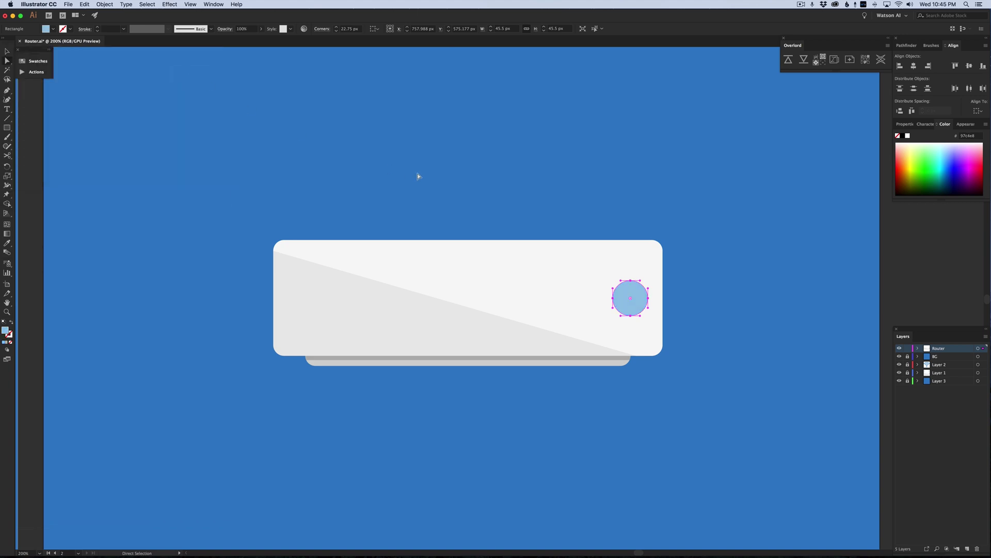
- Duplicate the light blue circle in place and fill the copy with the darker blue #3184e8 sampled from the original router's button
click(633, 307)
scroll(333, 309, left, 10)
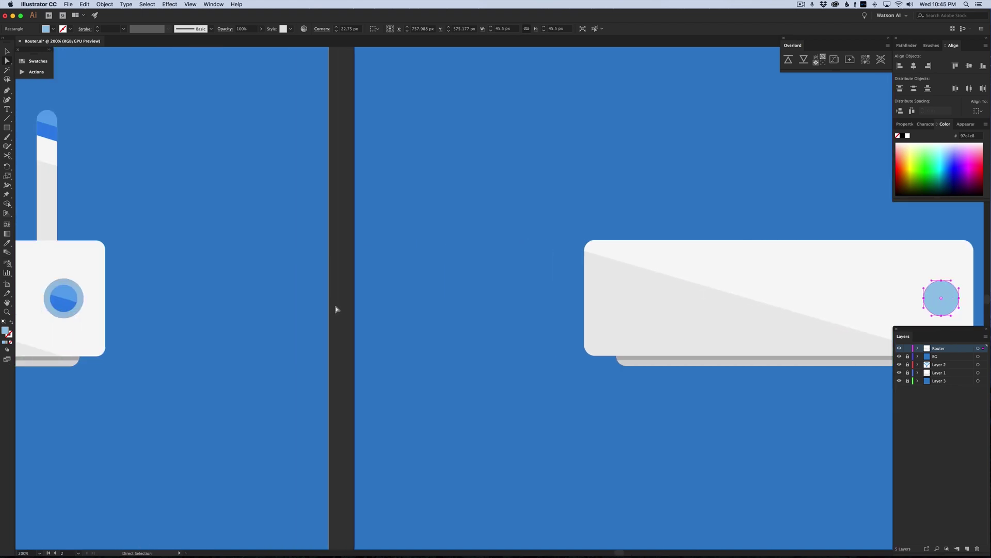
scroll(335, 309, left, 5)
scroll(237, 307, right, 9)
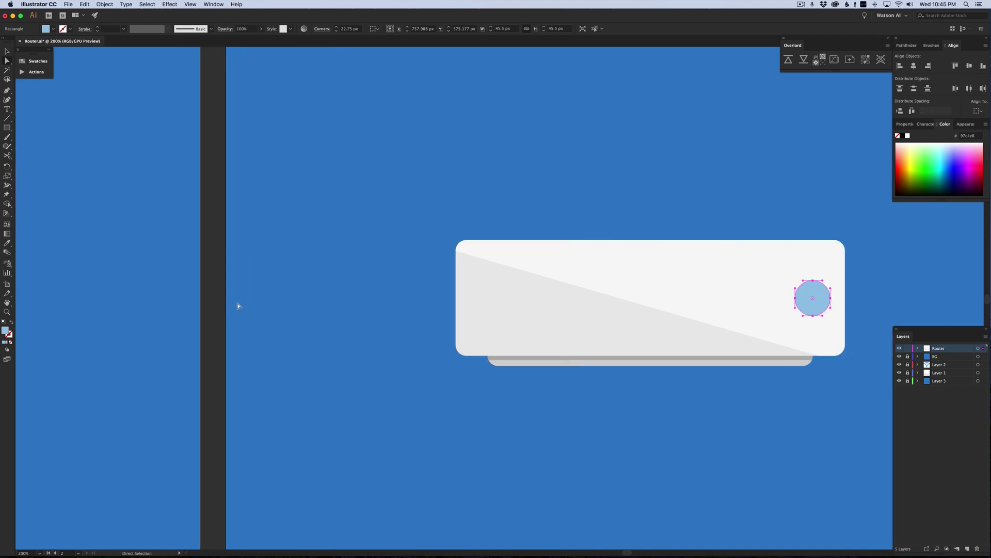
scroll(237, 306, right, 9)
key(v)
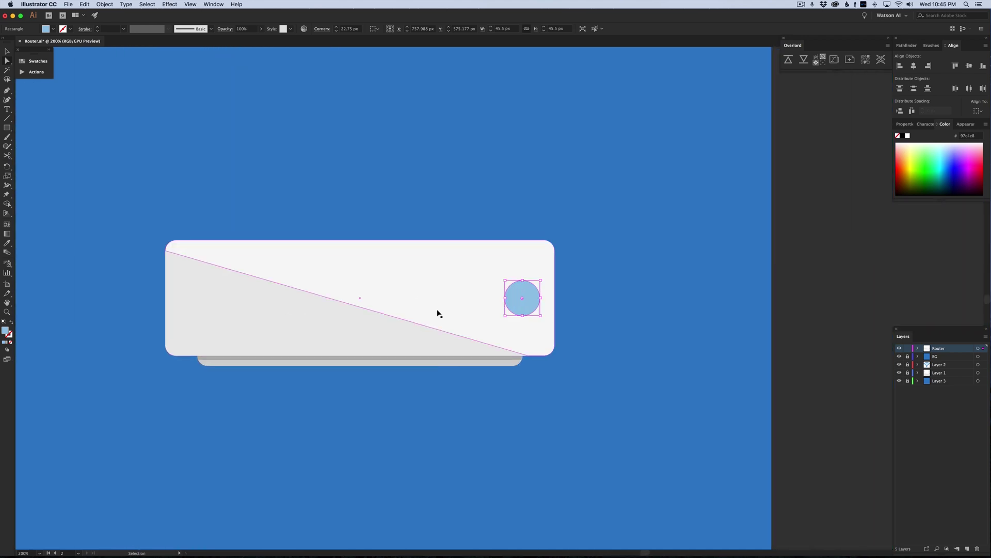
key(a)
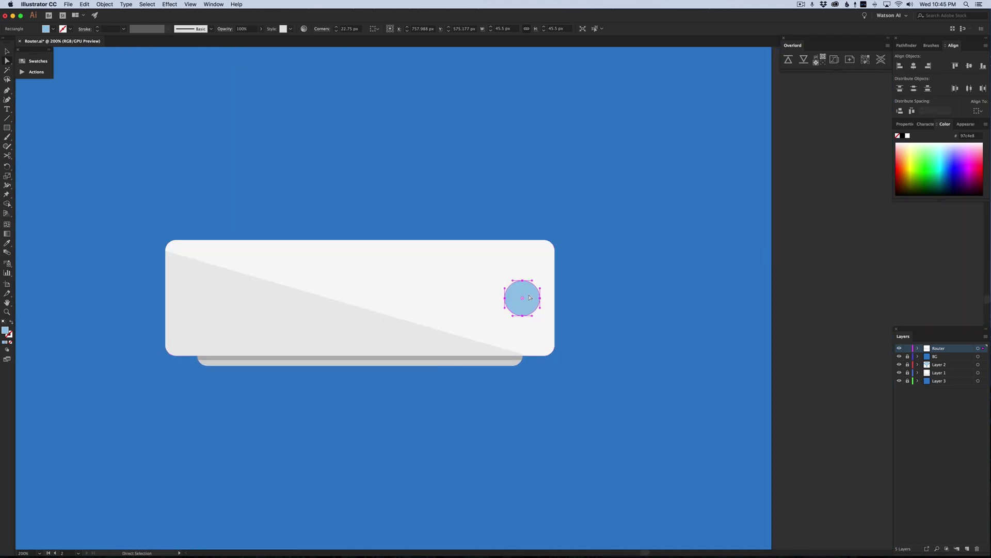
key(i)
scroll(527, 289, left, 14)
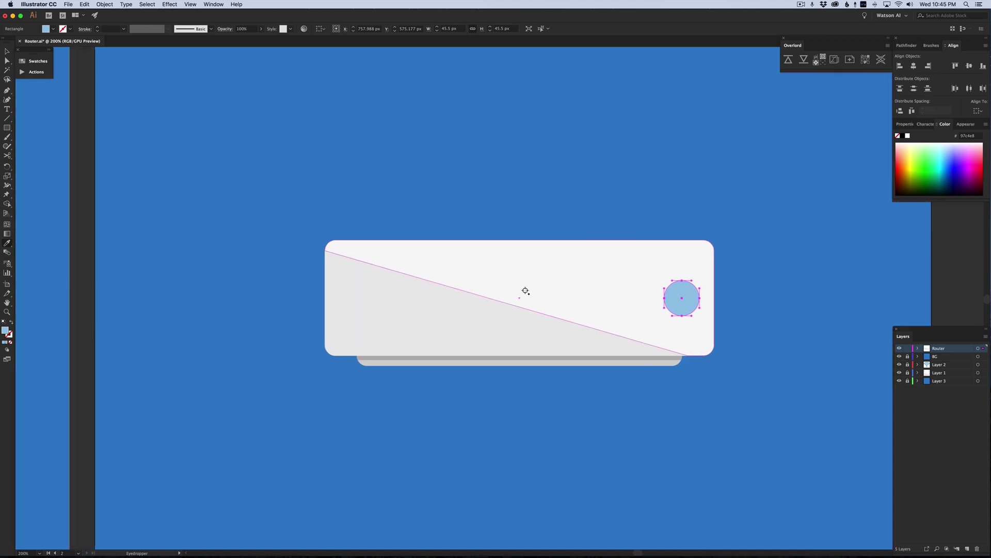
click(100, 300)
scroll(542, 298, right, 14)
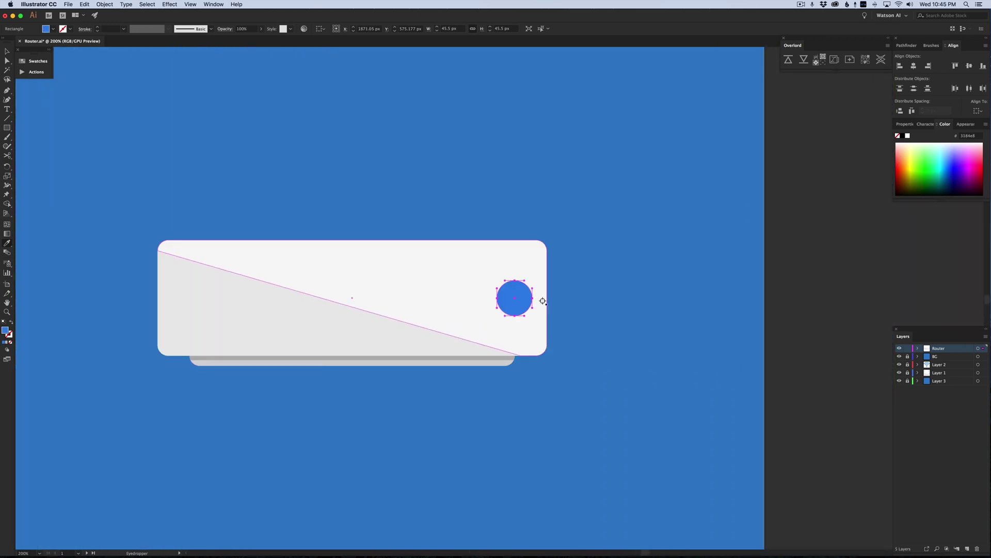
- Scale the darker blue circle down about its centre to about 31.8 px, leaving a light blue ring around it
key(super+equal)
key(super+equal)
key(super+equal)
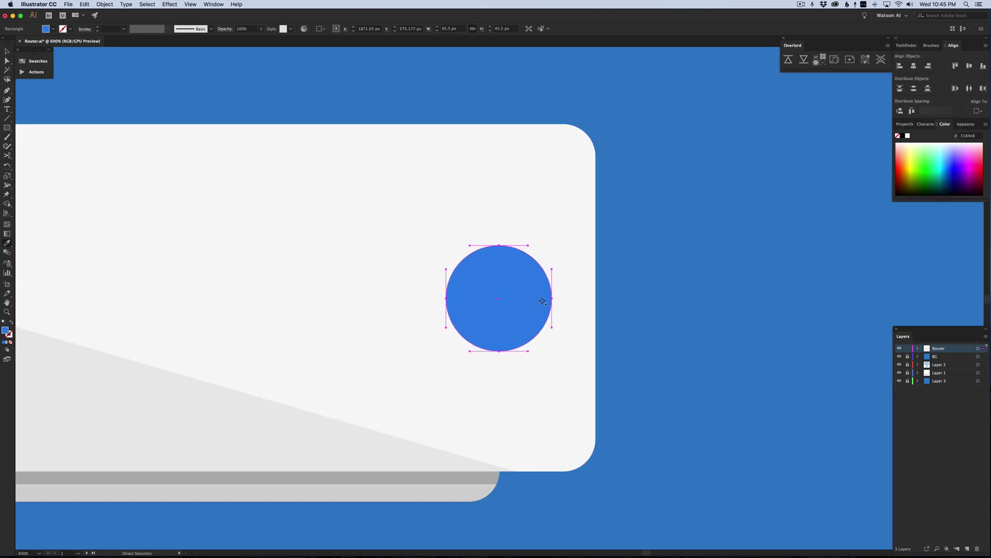
key(s)
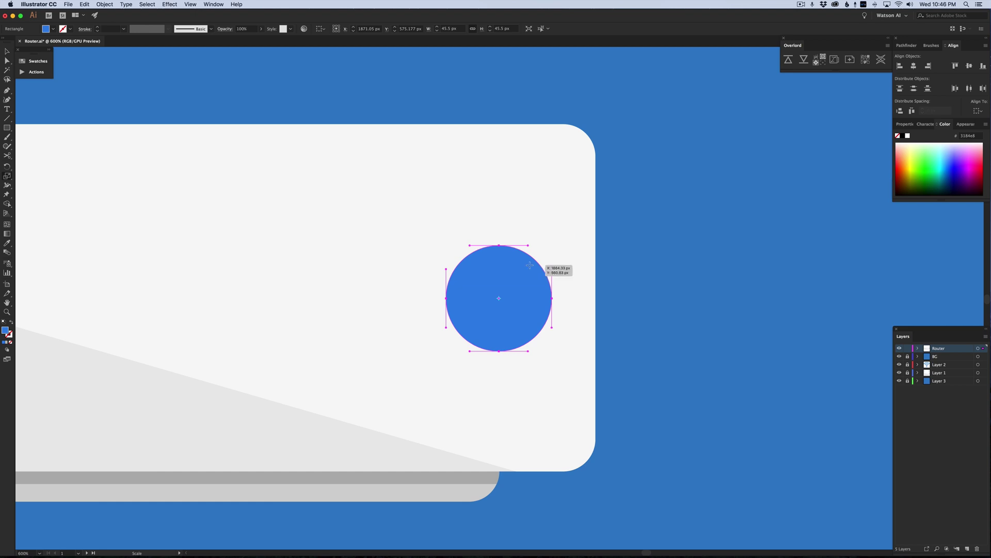
mouse_move(526, 269)
mouse_down()
mouse_move(522, 288)
mouse_move(530, 287)
mouse_move(519, 287)
mouse_move(520, 266)
mouse_move(516, 285)
mouse_move(522, 277)
mouse_up()
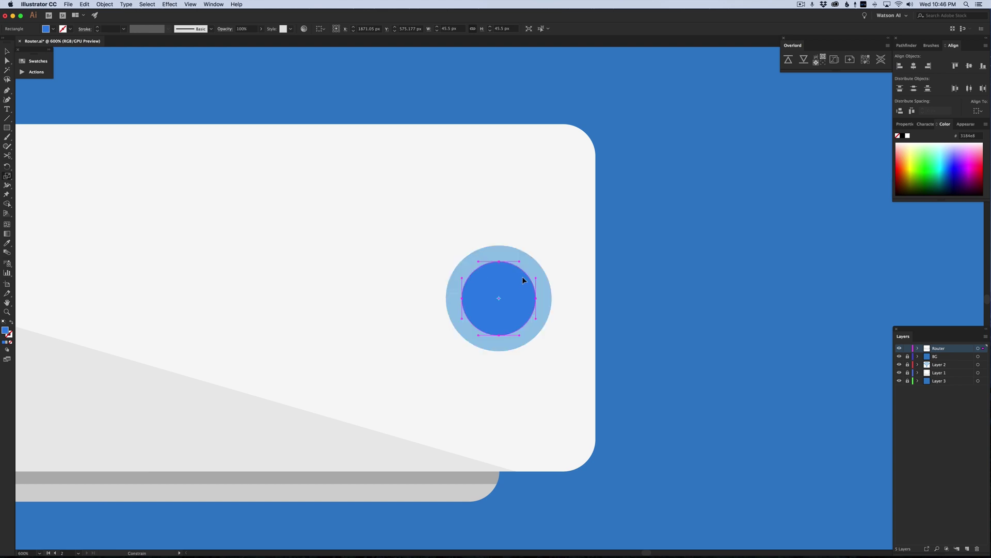
click(637, 310)
click(504, 305)
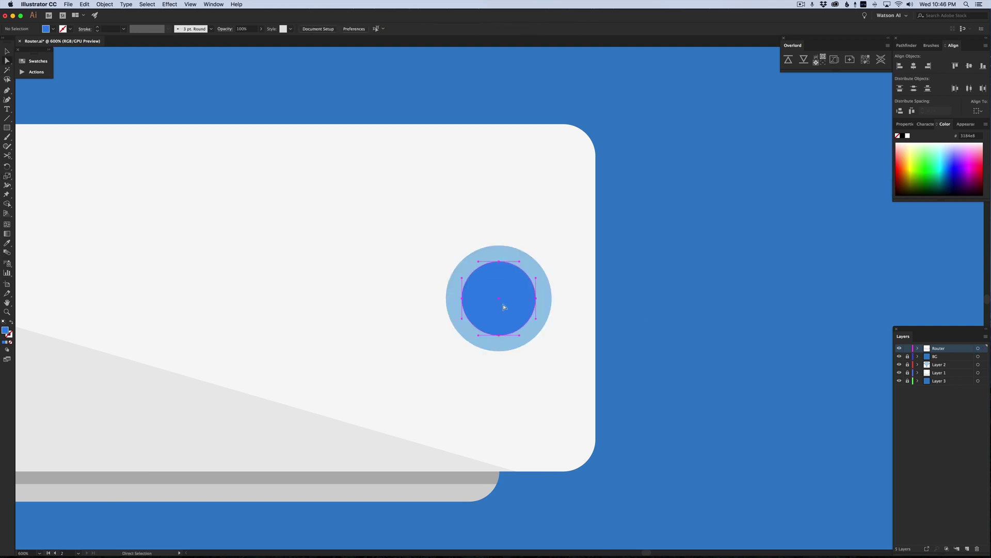
click(637, 356)
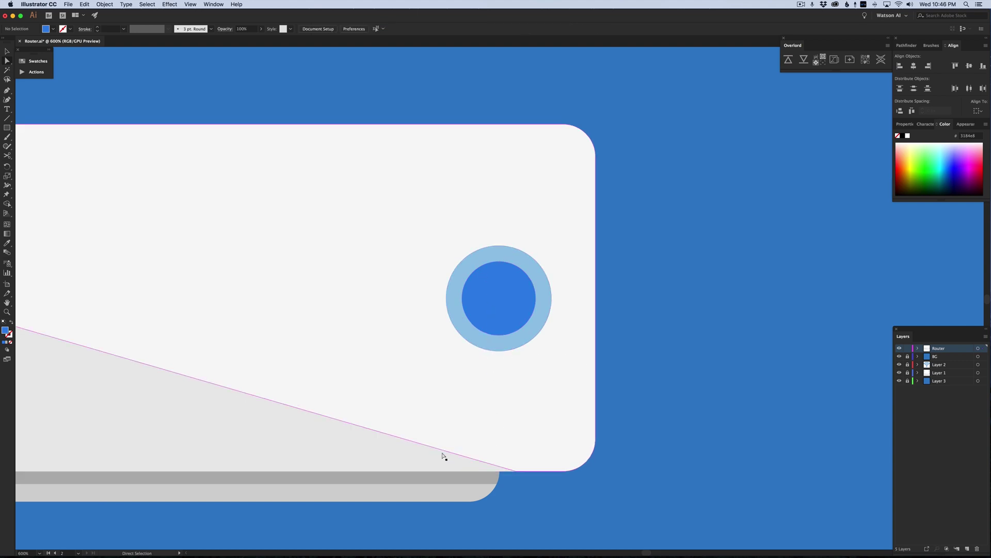
click(509, 302)
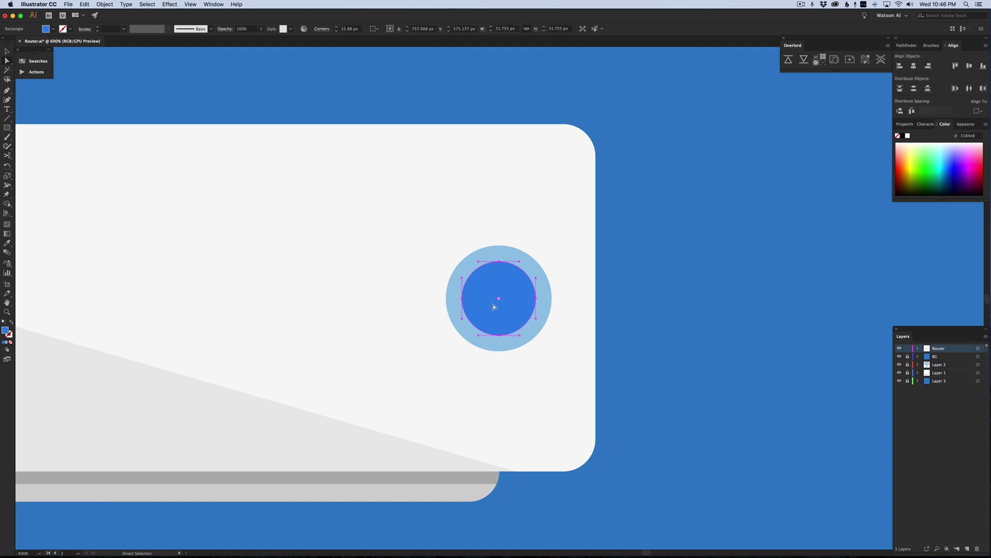
- Duplicate the light diagonal part of the router body, bring the copy to the front and move it so its slanted edge crosses the button
click(223, 354)
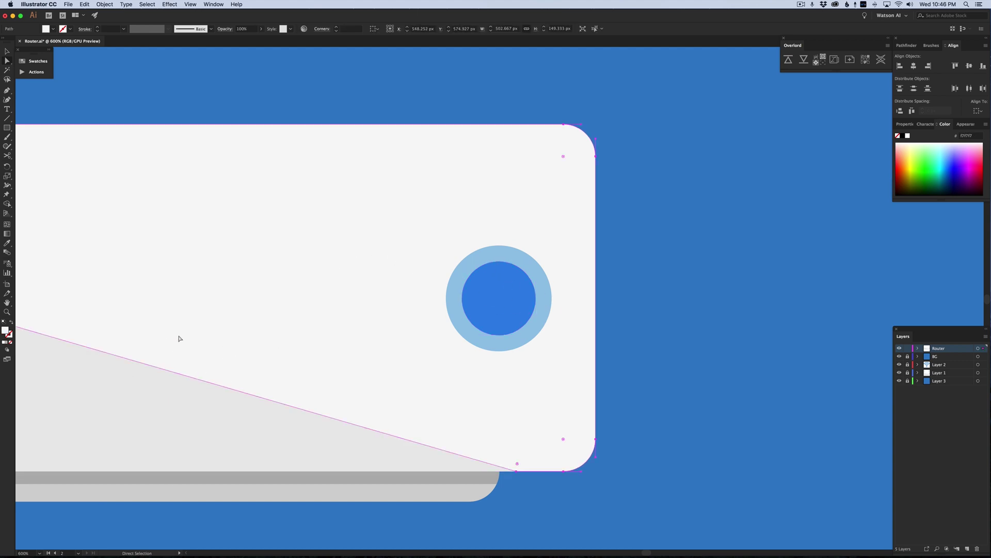
key(v)
key(super+minus)
key(super+minus)
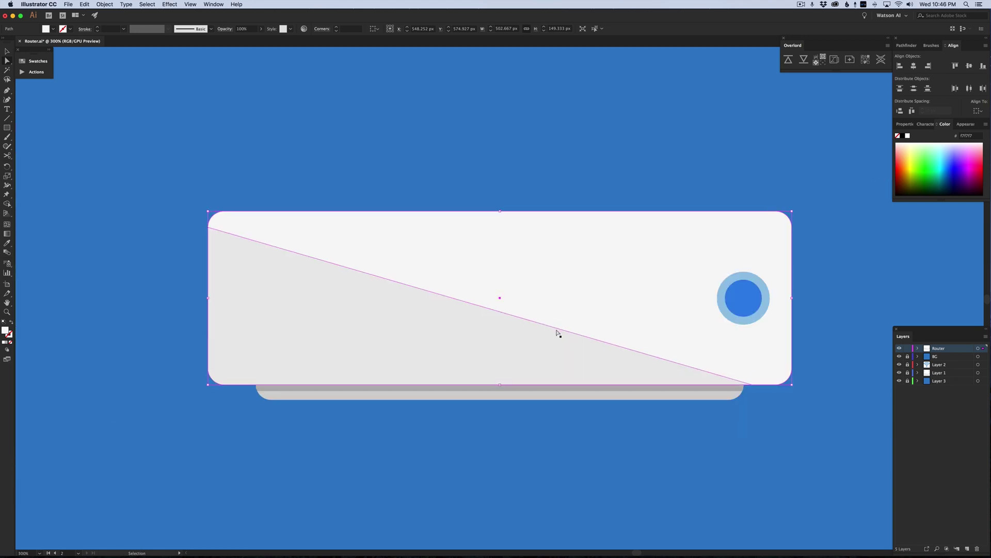
key(a)
scroll(542, 325, right, 3)
key(v)
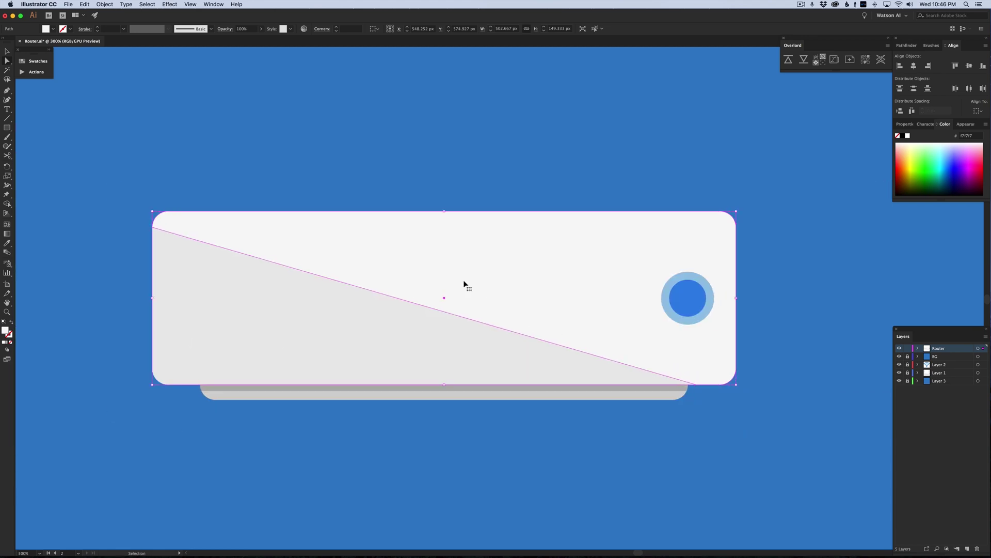
key(a)
key(v)
key(a)
key(v)
key(a)
key(super+shift+bracketright)
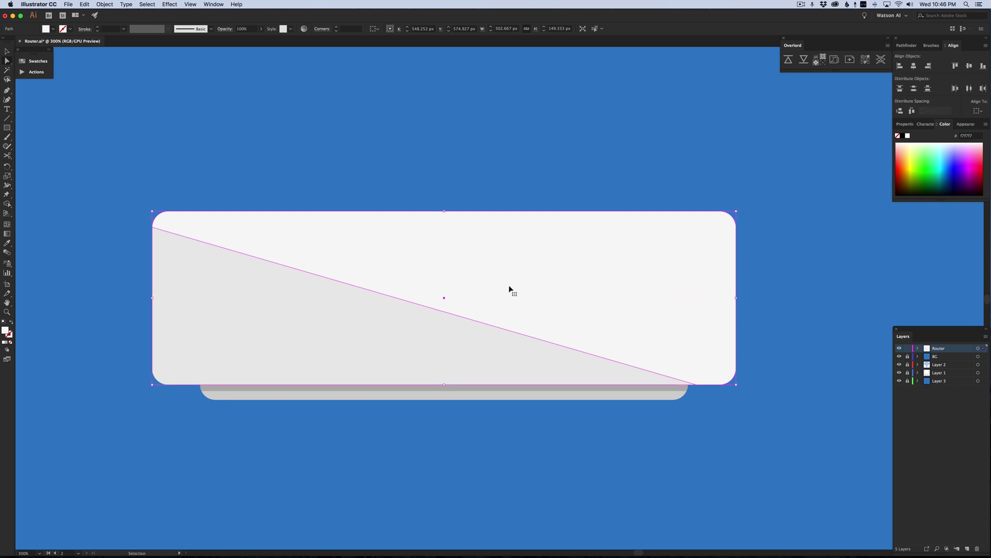
drag(520, 312, 661, 221)
drag(779, 243, 777, 288)
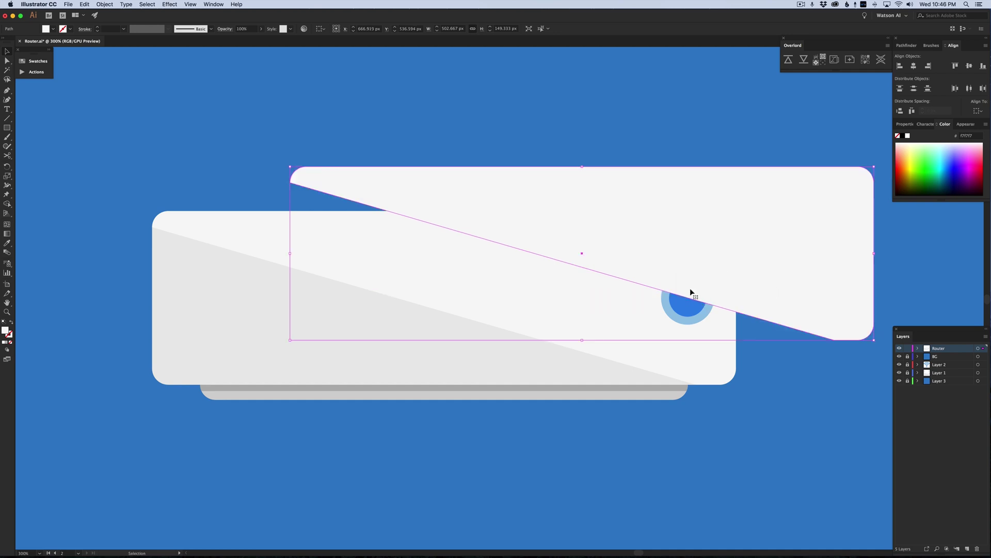
- Fill the diagonal copy with the button's darker blue and lighten that fill to #66aaed
key(i)
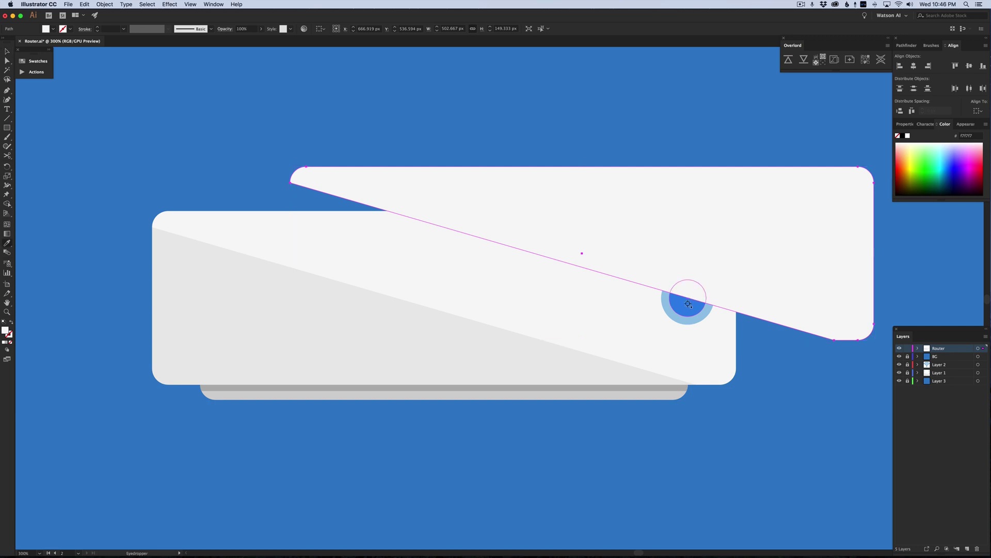
click(687, 302)
double_click(6, 331)
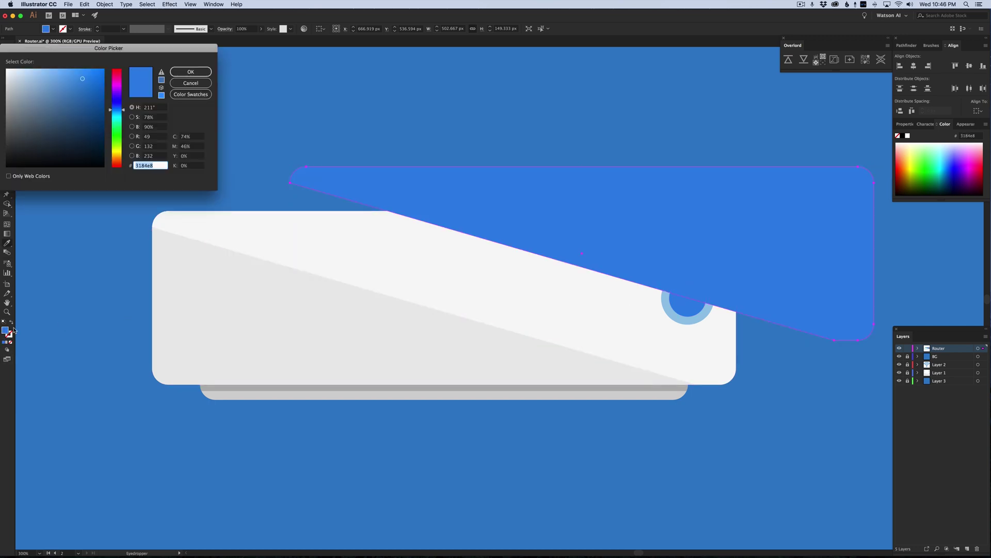
drag(68, 81, 62, 75)
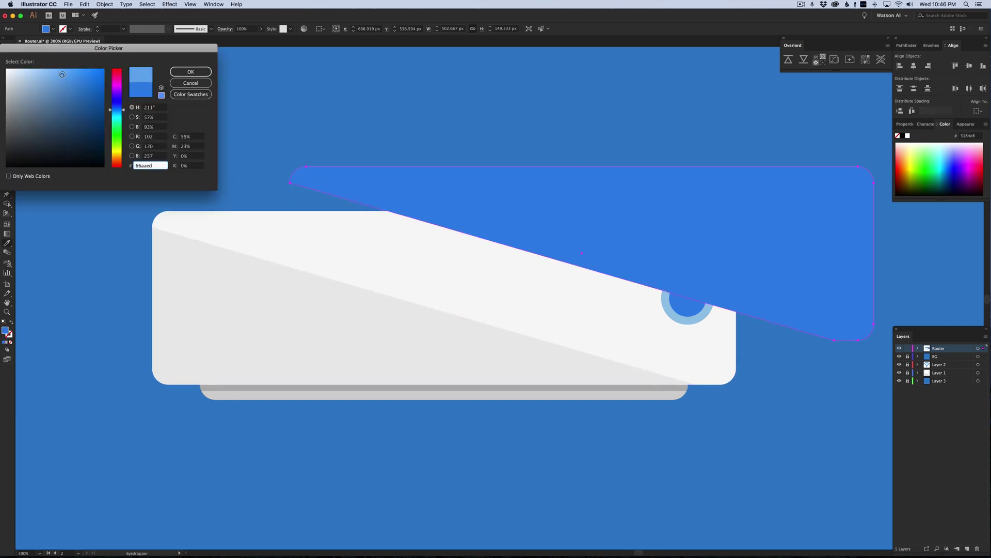
key(Return)
- Use Shape Builder to split the button's inner circle along the slanted edge and remove the part of the diagonal copy outside the circle
key(a)
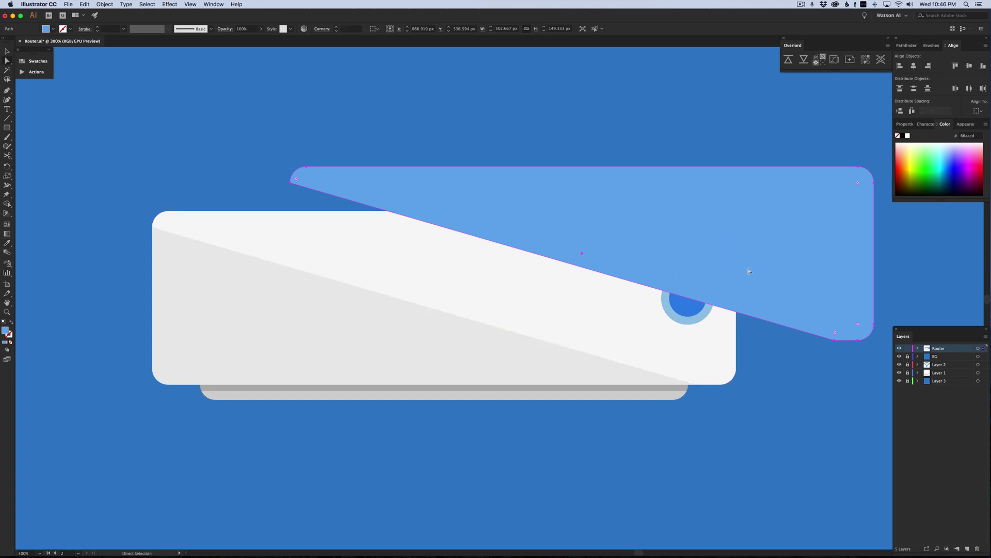
shift+click(689, 312)
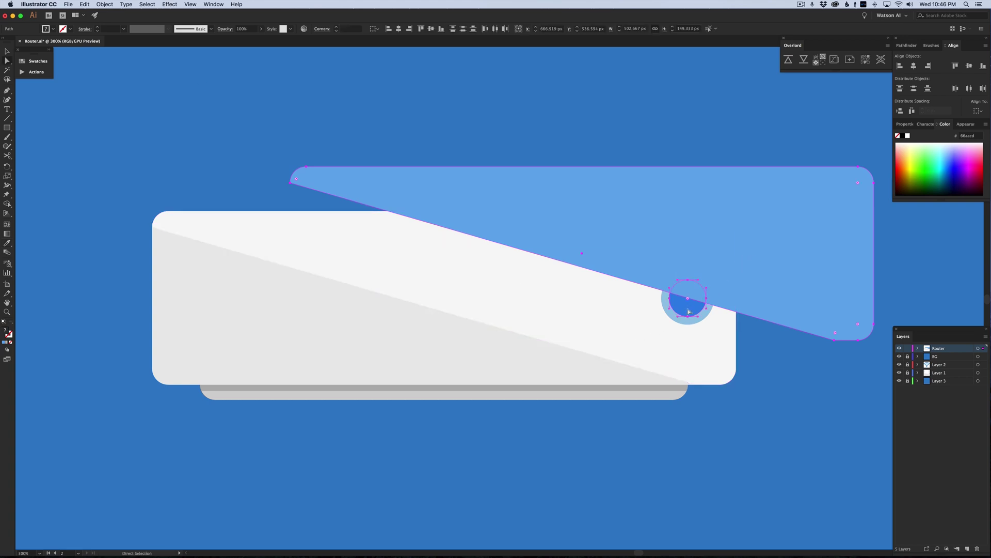
key(shift+m)
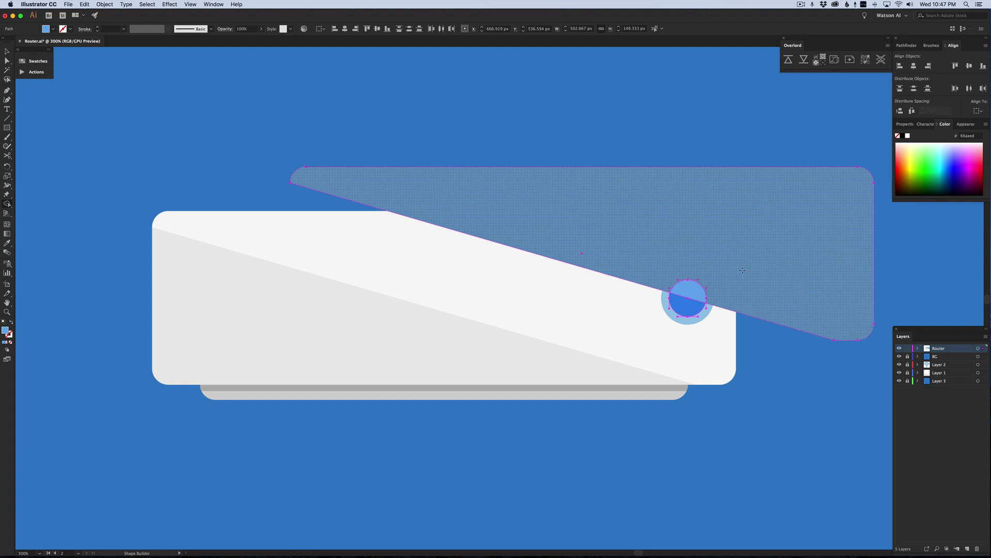
click(693, 292)
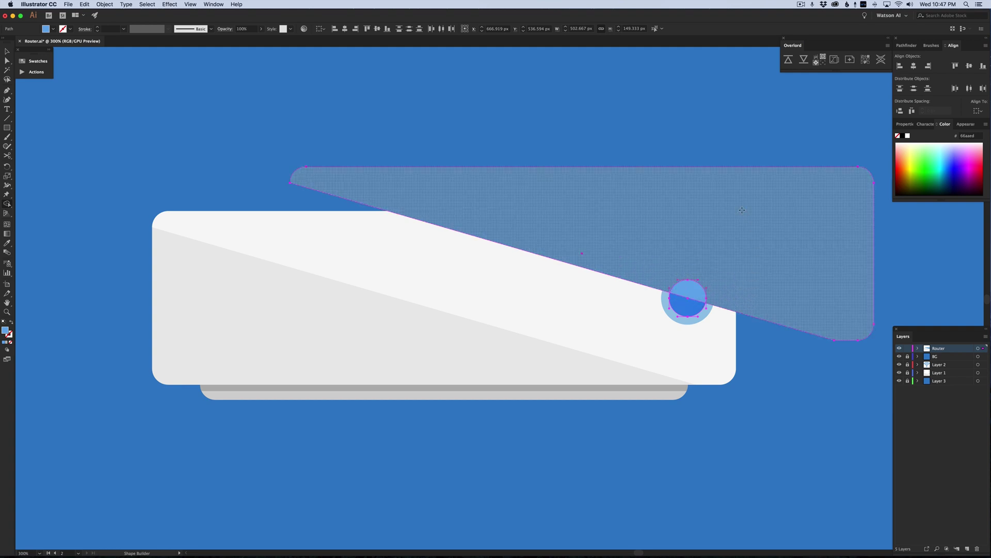
alt+click(751, 249)
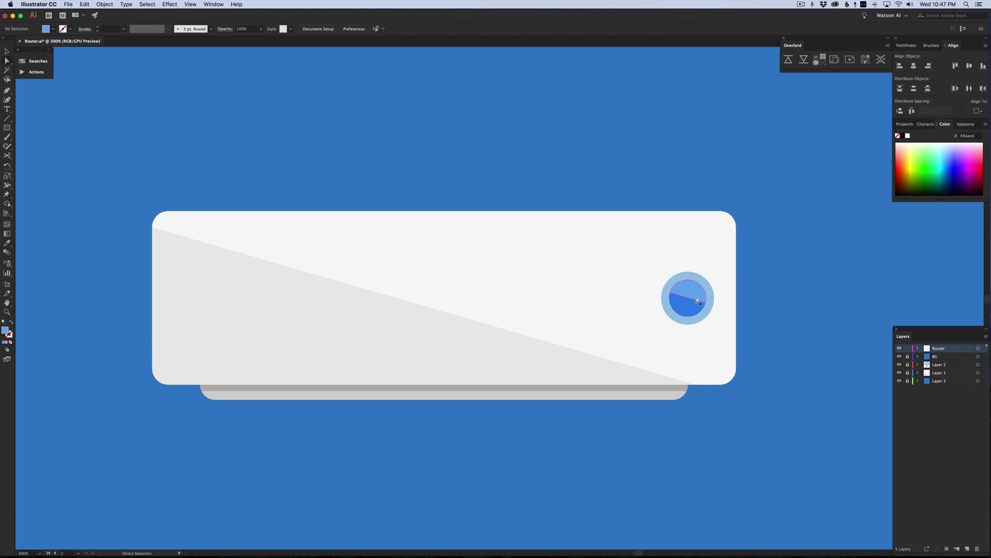
key(a)
click(742, 360)
- Compare the size and two-tone shading of the new router's button with the original illustration
key(super+minus)
key(super+minus)
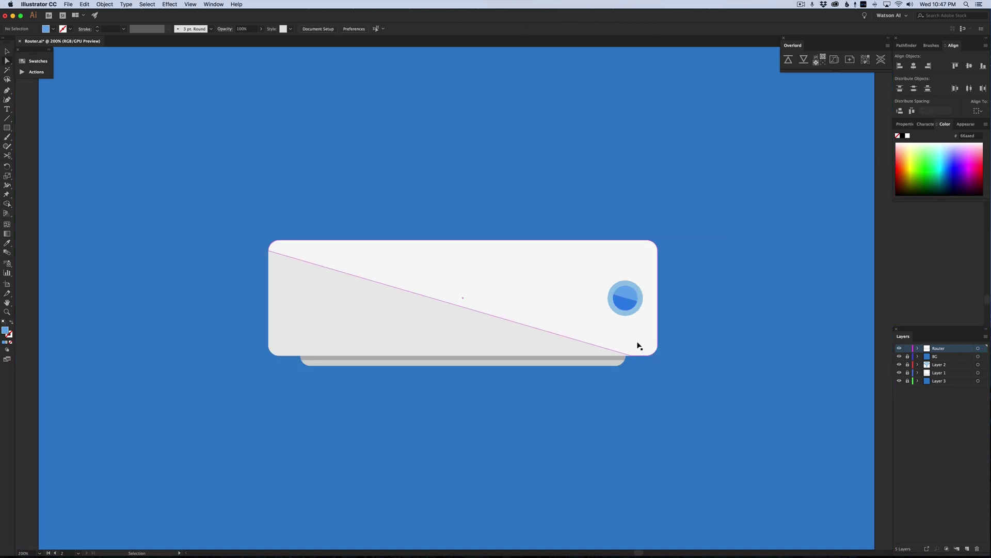
key(a)
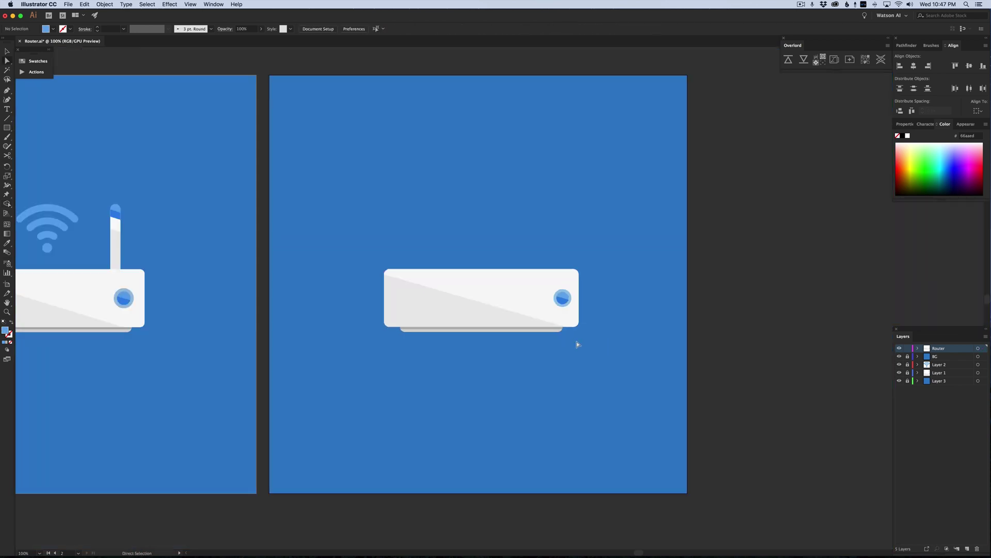
key(super+plus)
key(super+plus)
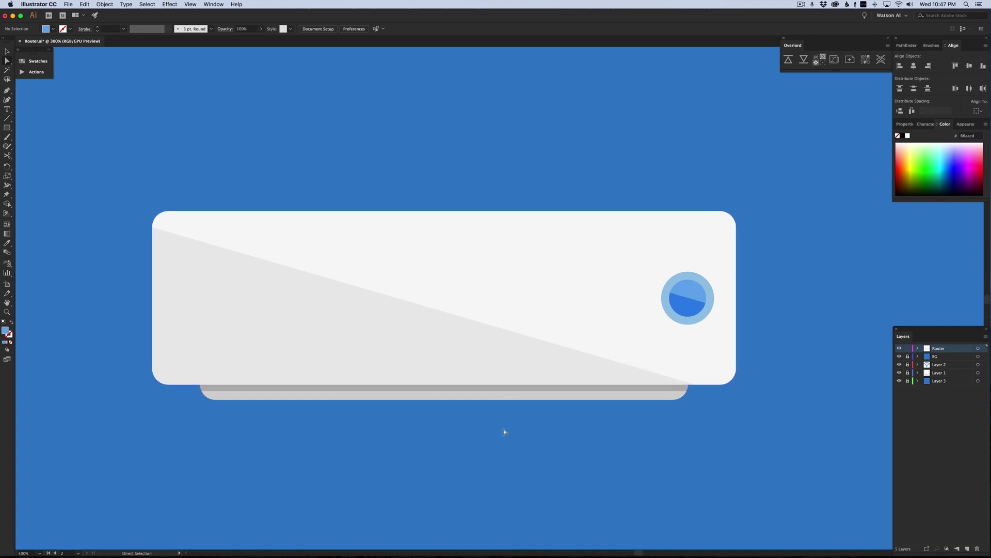
key(super+minus)
key(super+minus)
key(super+minus)
key(a)
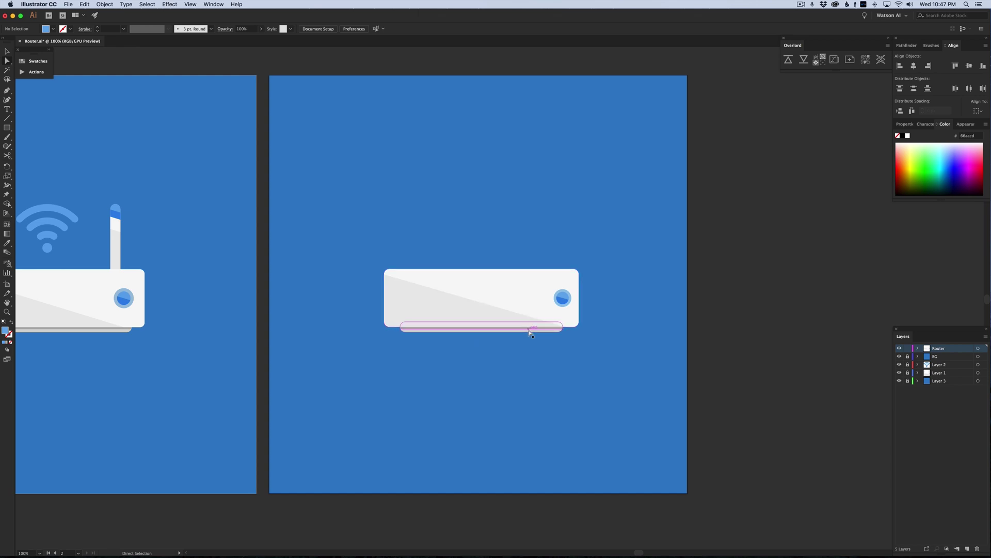
key(super+plus)
key(super+plus)
key(super+plus)
key(super+plus)
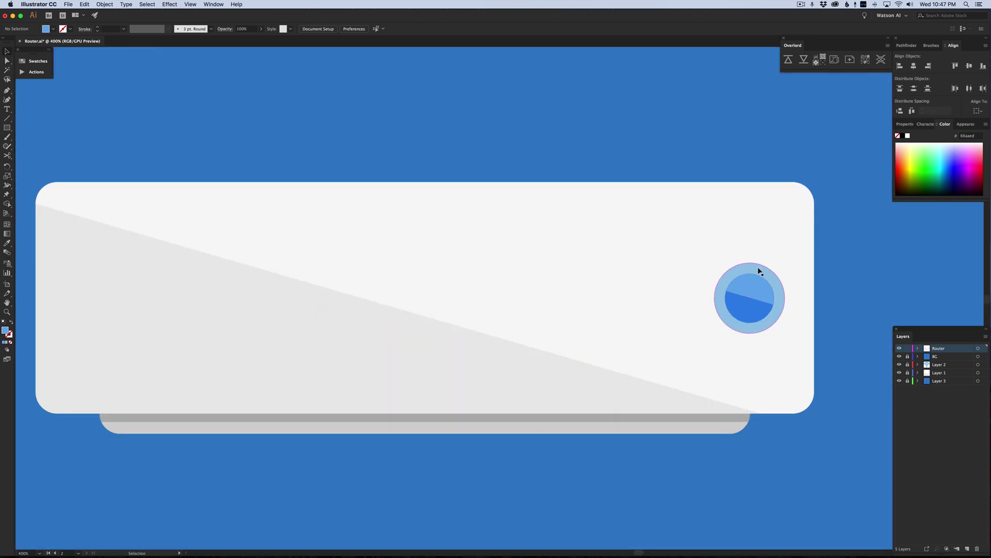
- Select the whole round button and scale it up proportionally about its centre, then deselect it
click(757, 269)
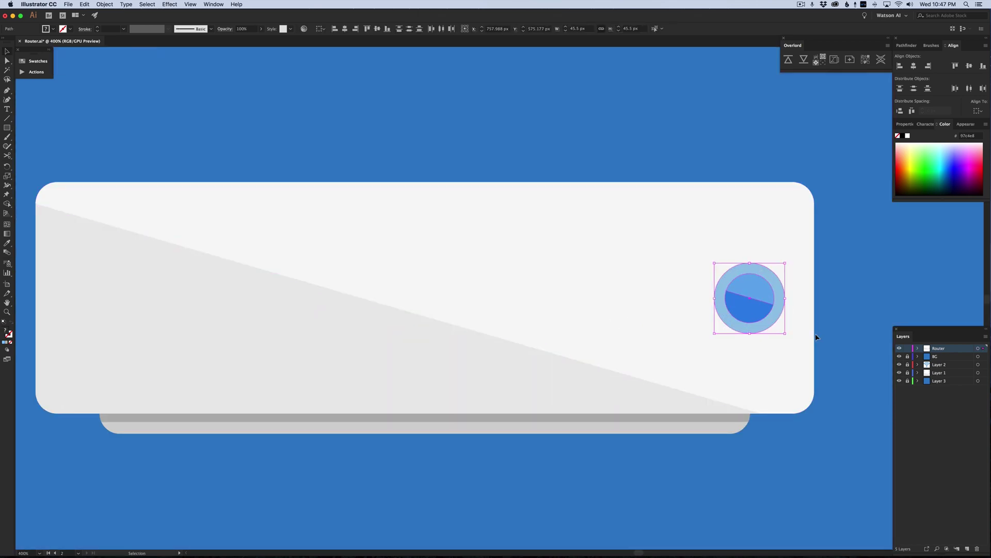
key(s)
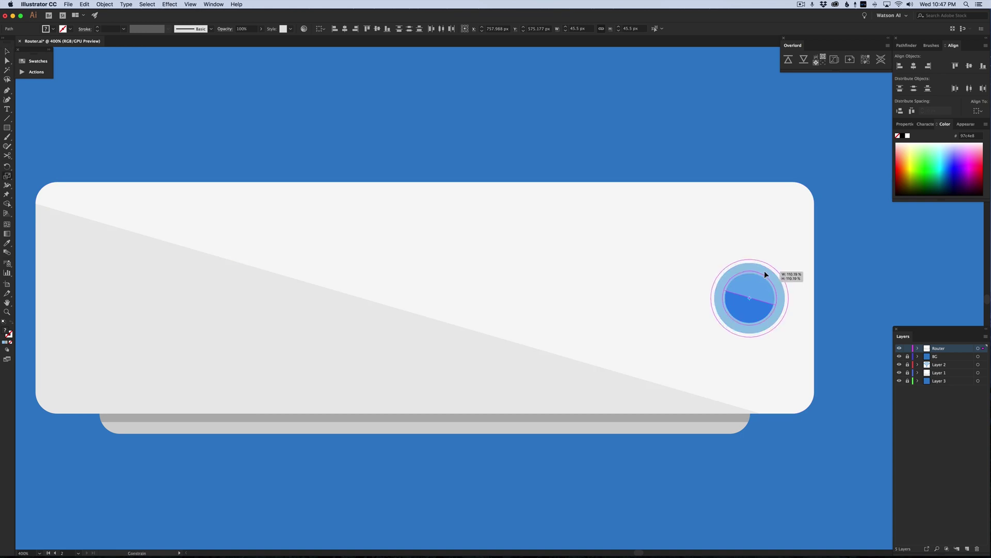
drag(766, 269, 820, 287)
key(super+shift+a)
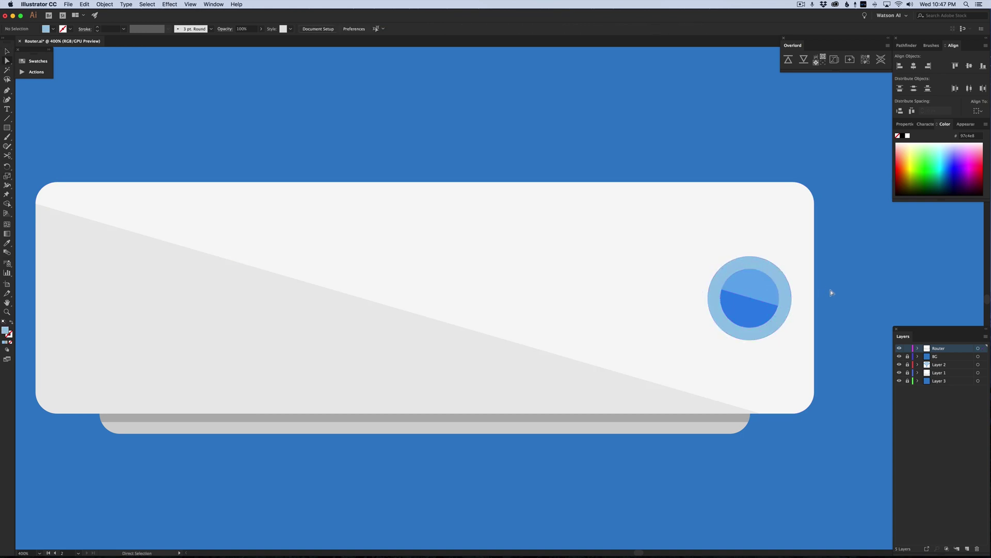
key(a)
key(v)
- Draw a narrow upright rectangle about 26 px wide and 203 px high as the left antenna, overlapping the body's upper edge
key(super+1)
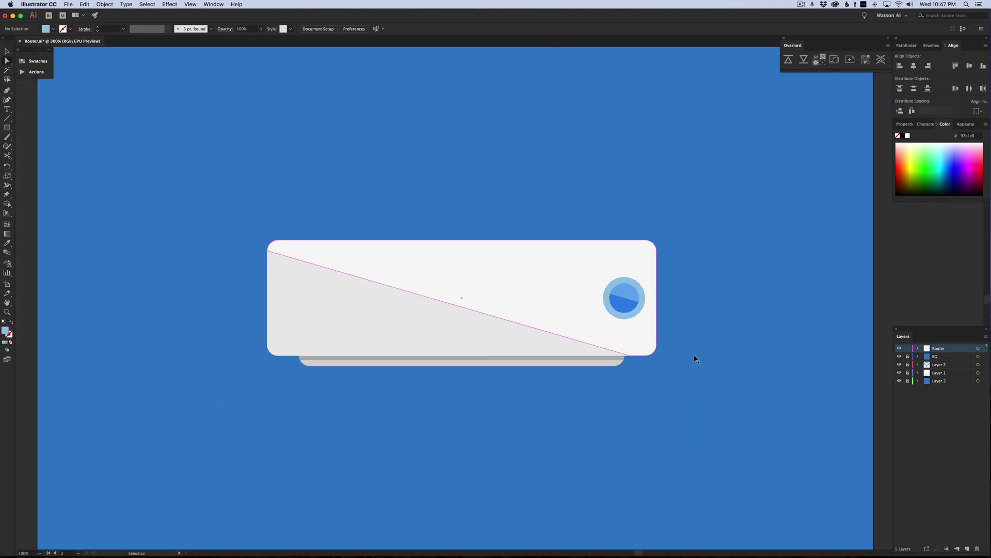
key(super+equal)
scroll(577, 346, left, 5)
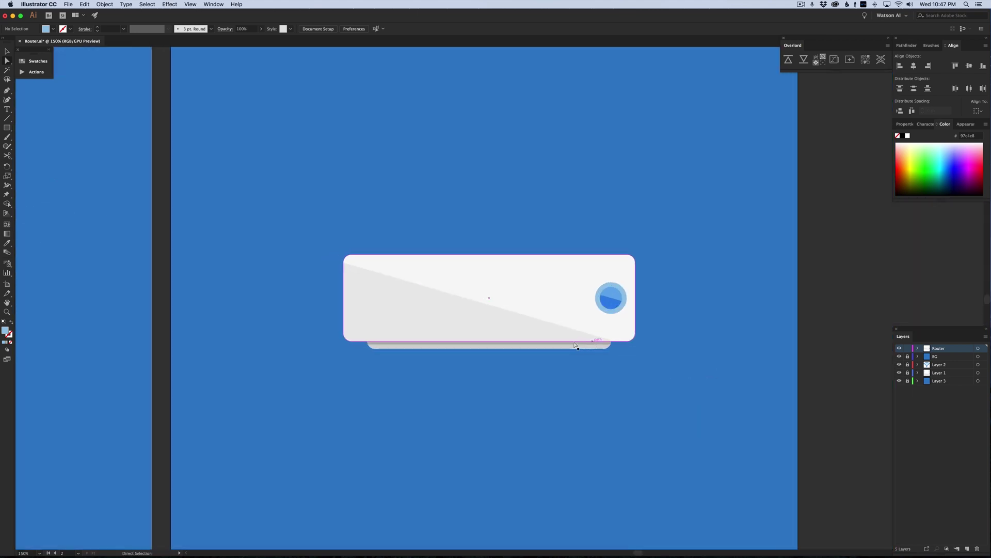
key(super+1)
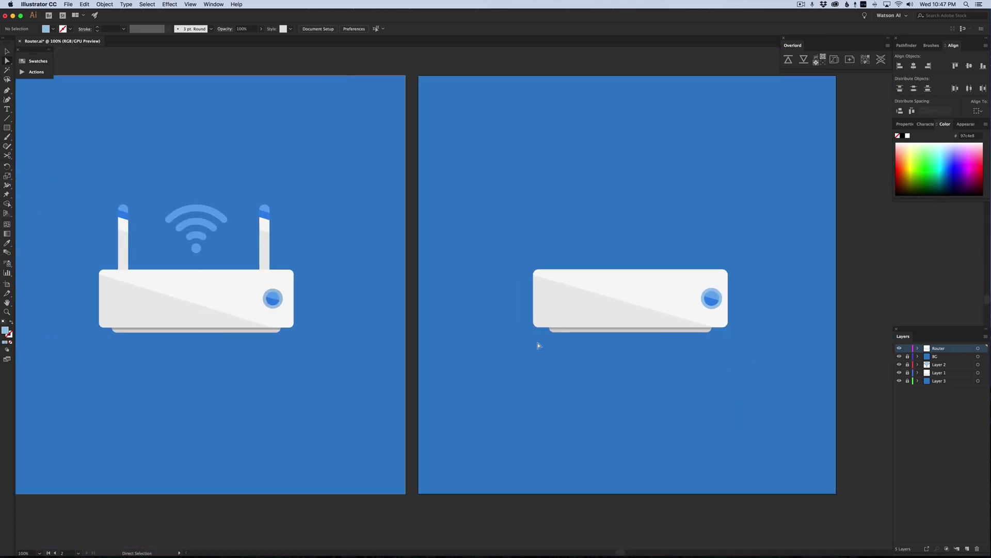
key(a)
click(10, 128)
drag(118, 203, 126, 248)
mouse_move(127, 275)
mouse_down()
mouse_move(572, 254)
mouse_move(551, 254)
mouse_move(581, 261)
mouse_move(556, 260)
mouse_up()
key(a)
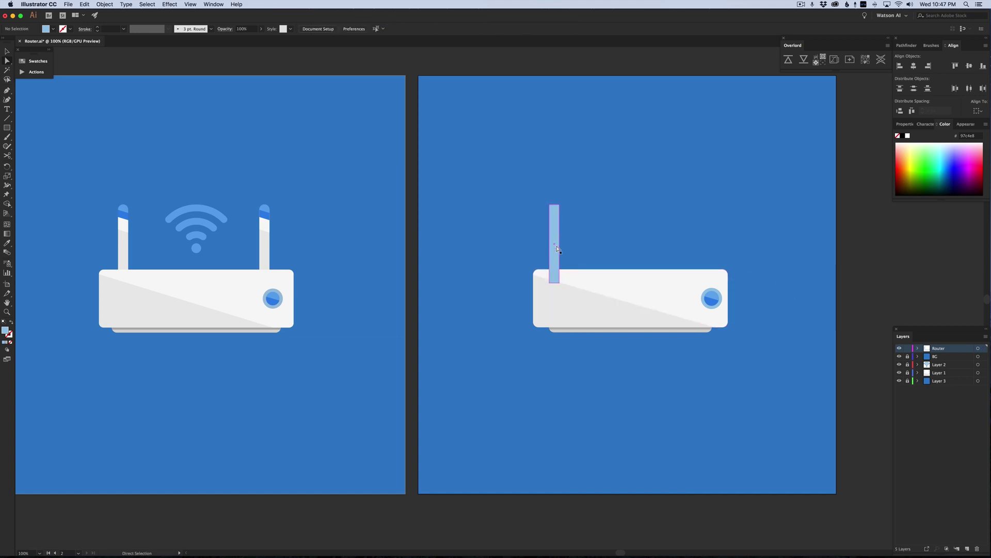
- Fill the antenna rectangle with the light grey sampled from the shaded part of the router body
key(i)
click(566, 305)
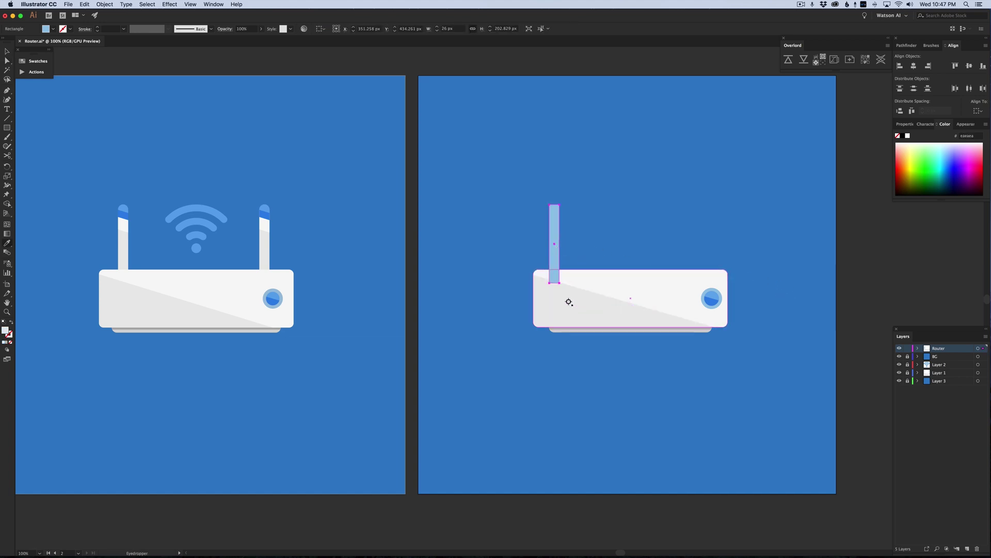
key(a)
click(573, 256)
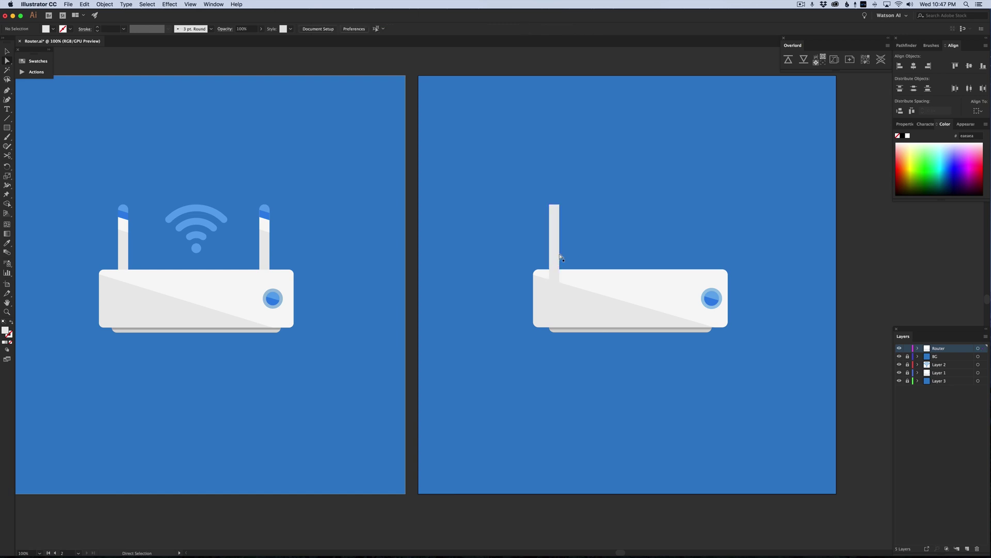
click(559, 256)
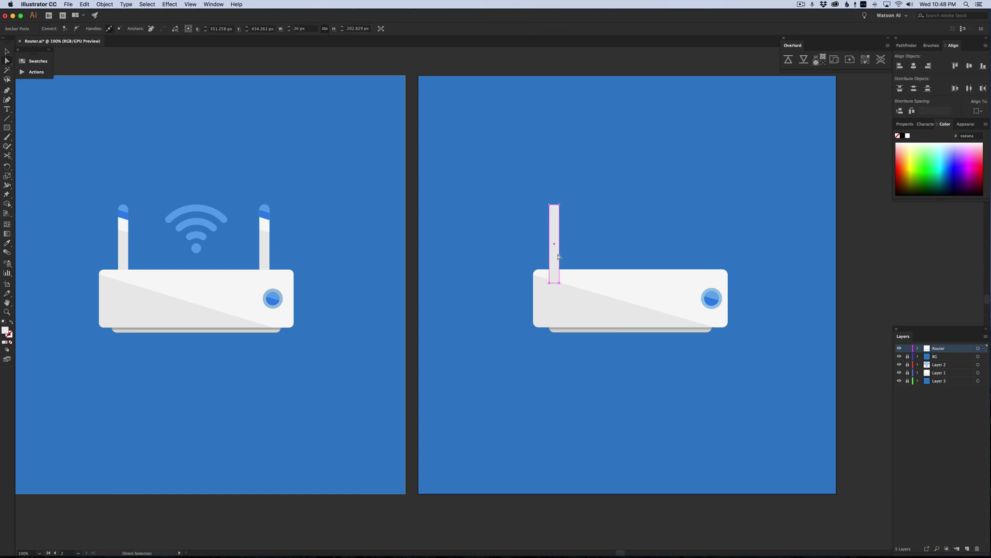
drag(558, 256, 604, 256)
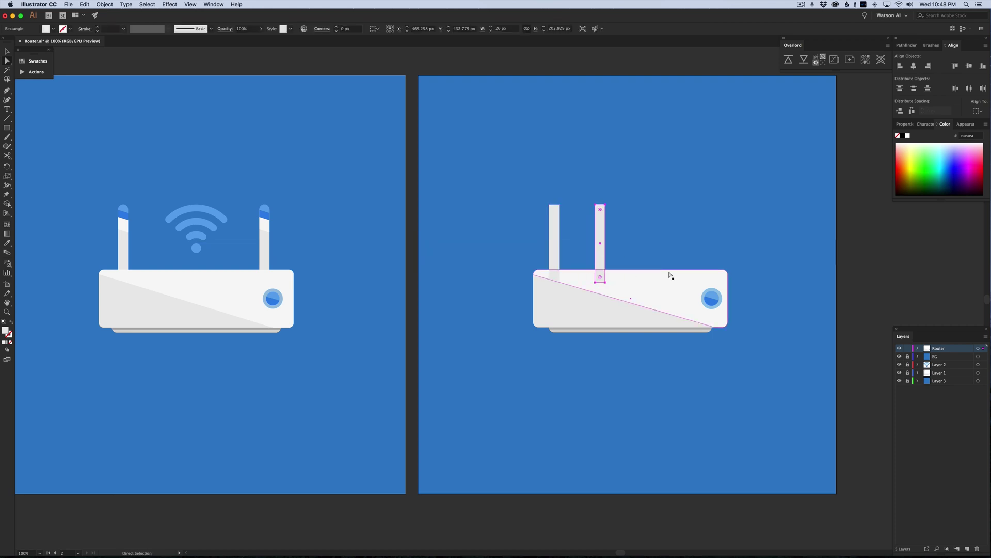
key(super+z)
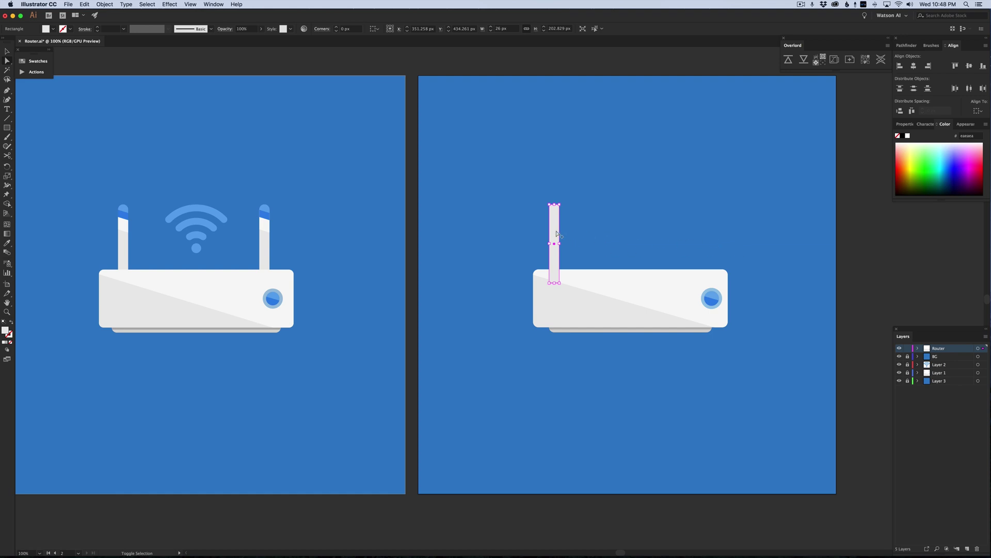
- Duplicate the left antenna horizontally to the right end of the body, above the round button
shift+click(557, 234)
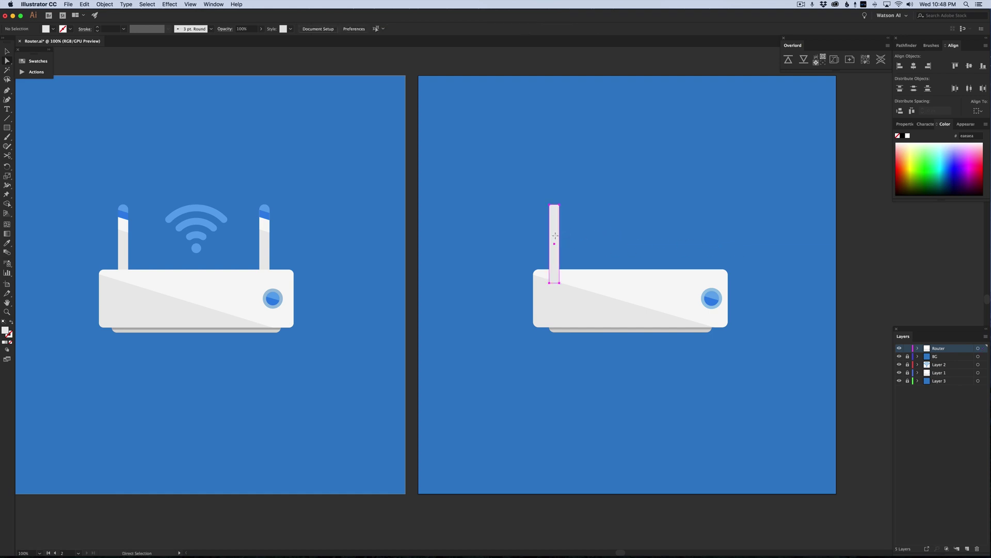
drag(555, 236, 711, 240)
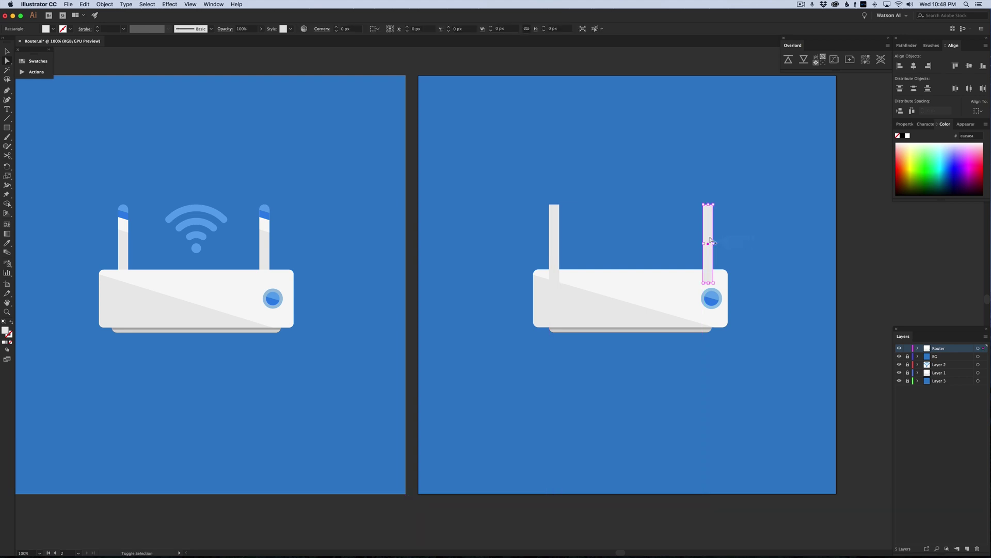
click(749, 239)
- Select the top corners of both antennas and round them fully into semicircular tips
click(710, 243)
drag(579, 200, 529, 226)
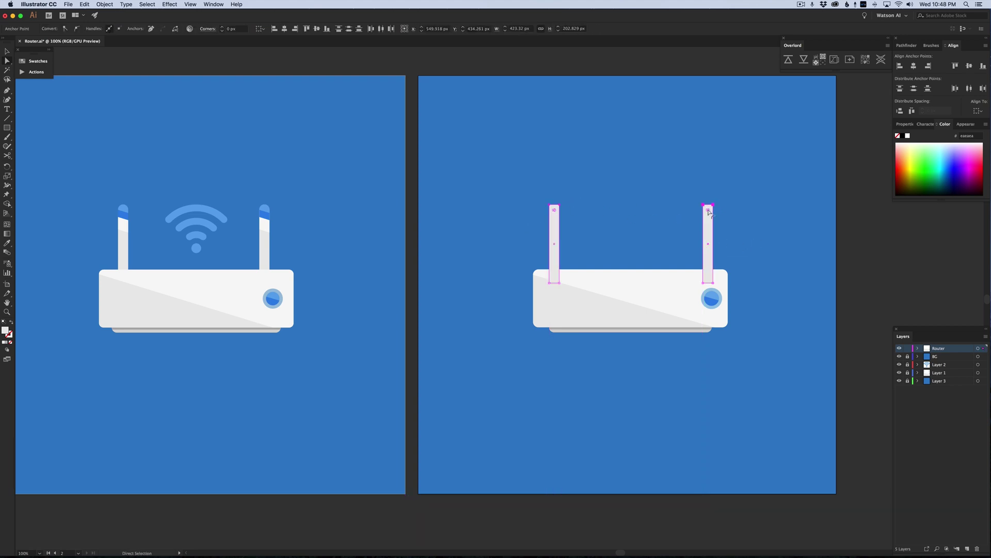
drag(708, 210, 714, 234)
click(734, 227)
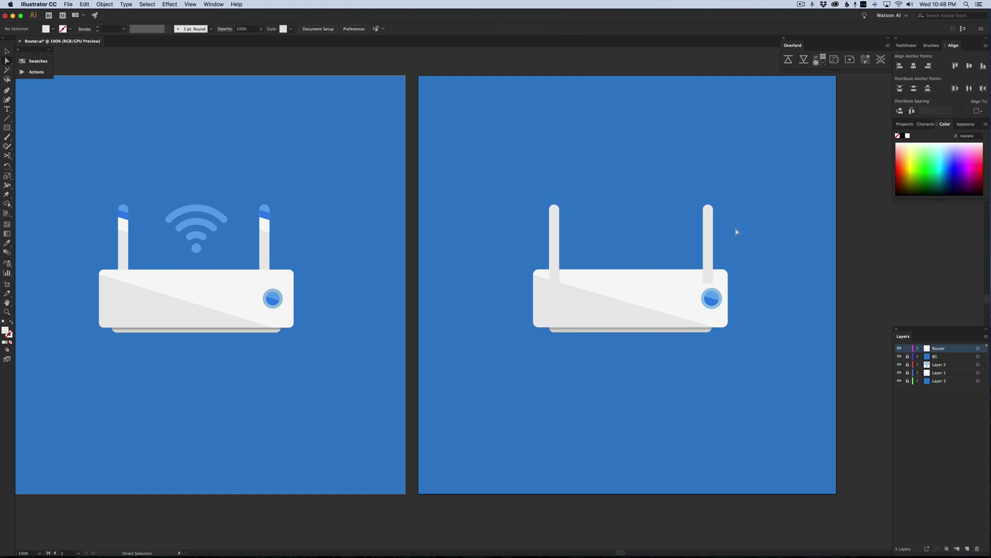
- Select both antennas and send them behind the router body
click(708, 242)
shift+click(556, 236)
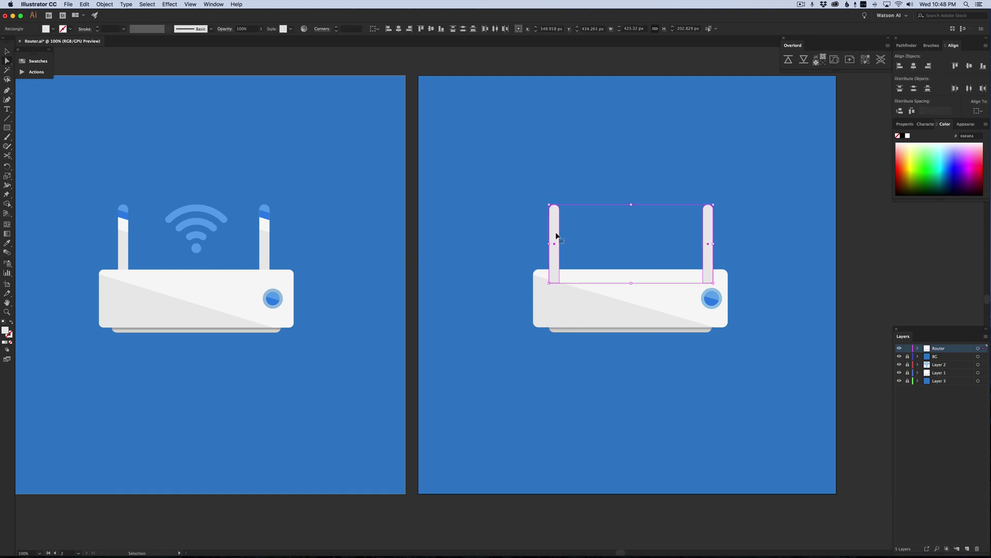
key(a)
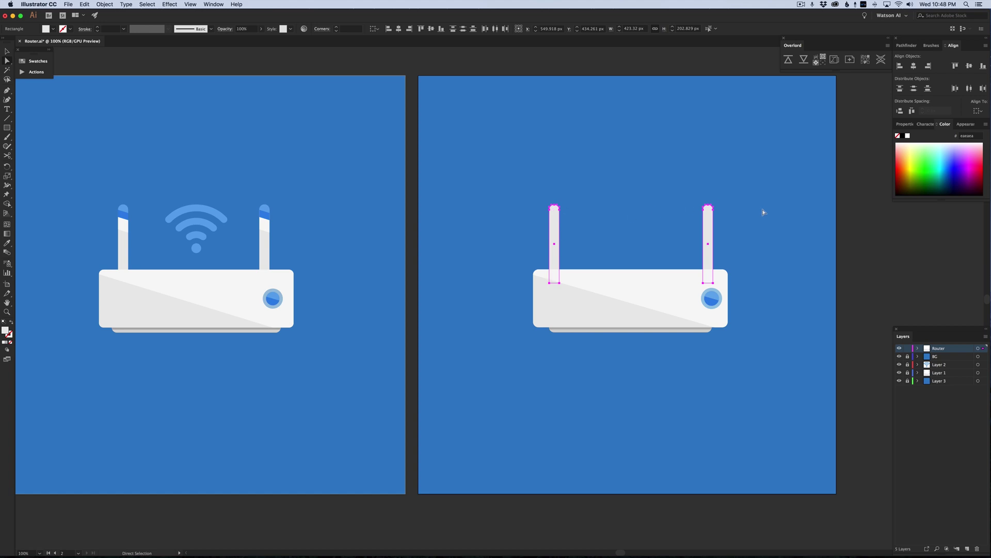
click(764, 211)
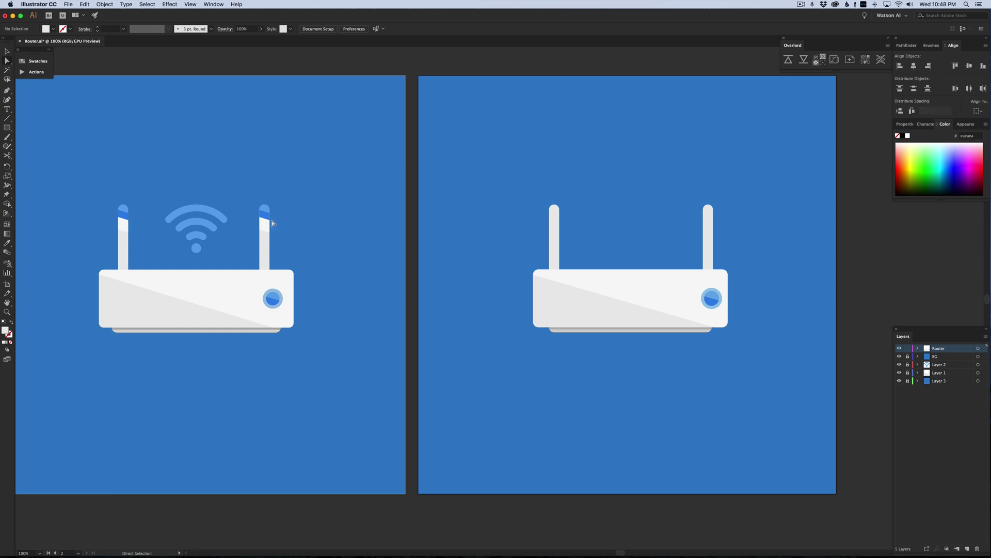
- Duplicate the light diagonal part of the body, bring the copy to the front and place its slanted edge across the left antenna
key(v)
click(622, 288)
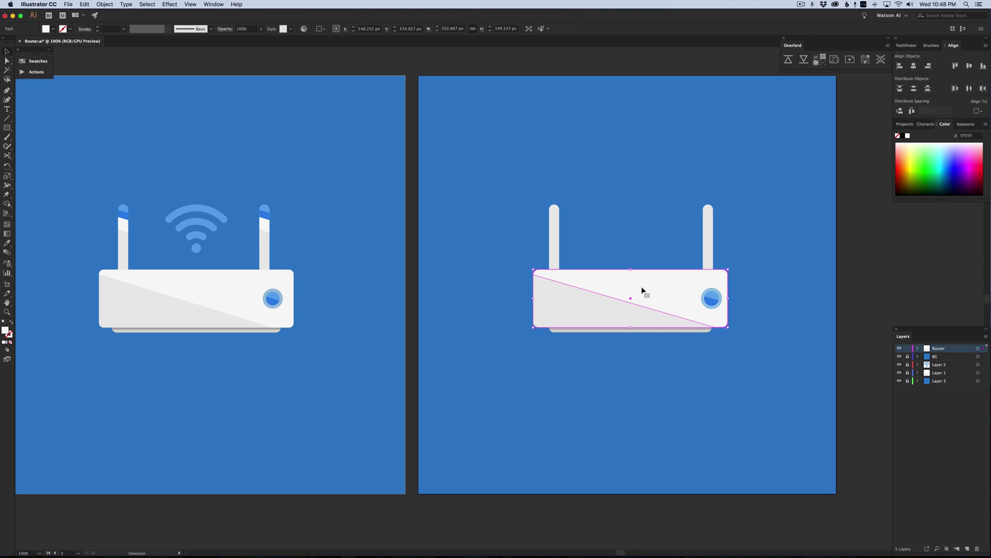
mouse_move(641, 286)
mouse_down()
mouse_move(599, 218)
mouse_move(556, 207)
mouse_move(587, 221)
mouse_up()
drag(598, 219, 597, 221)
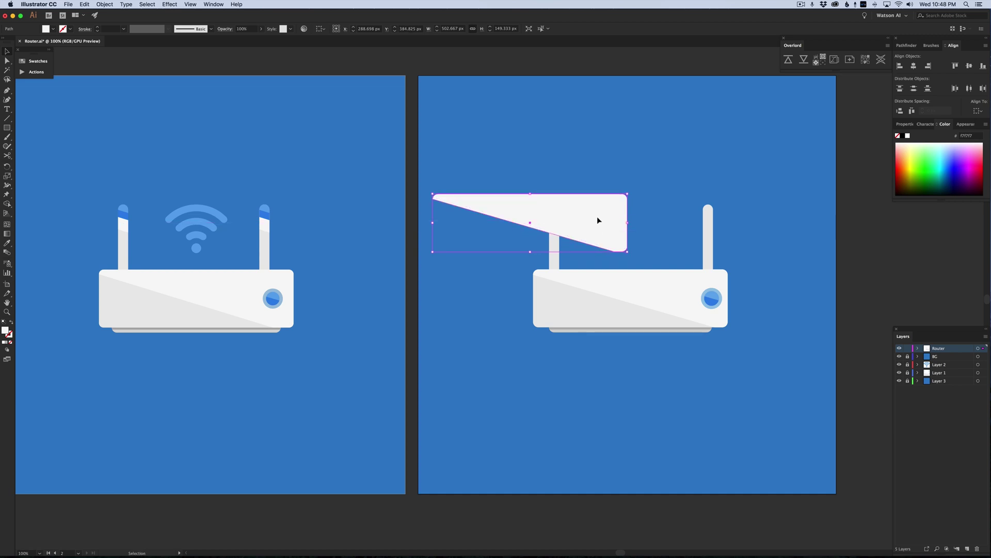
- Trim the light diagonal shape with the Shape Builder so only the part inside the left antenna remains
shift+click(555, 249)
key(shift+m)
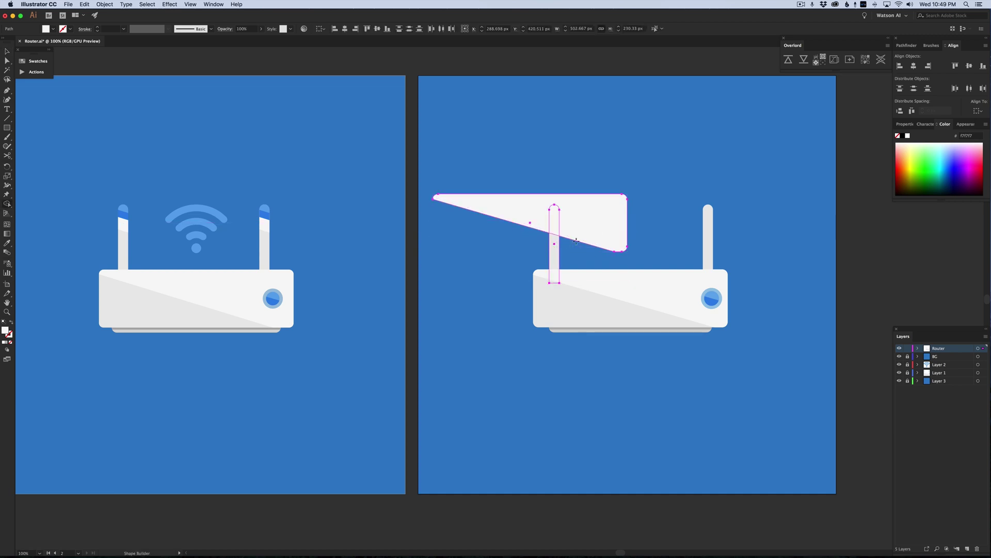
alt+click(577, 241)
key(a)
click(593, 219)
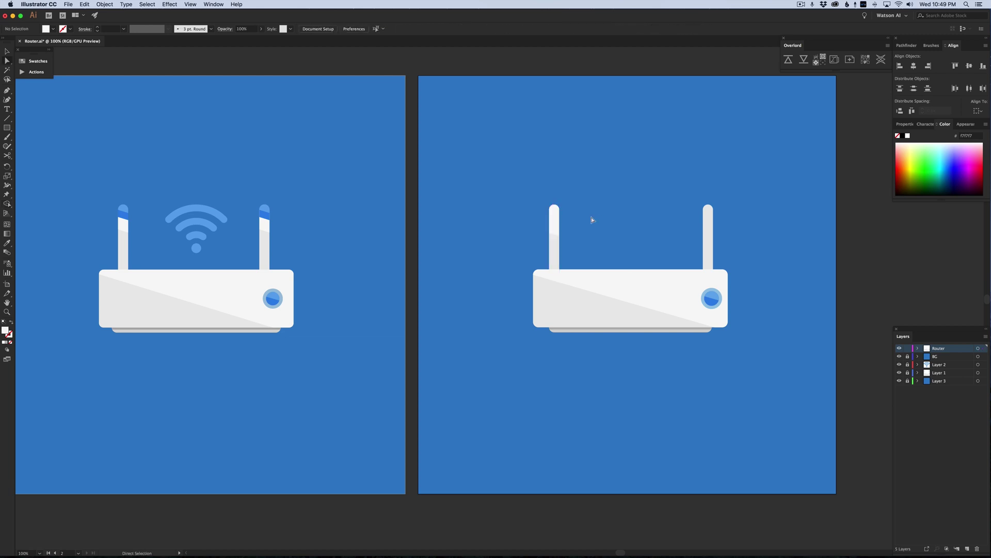
- Duplicate the left antenna's light section about 31 px upward and fill the copy with the button's dark blue
key(super+equal)
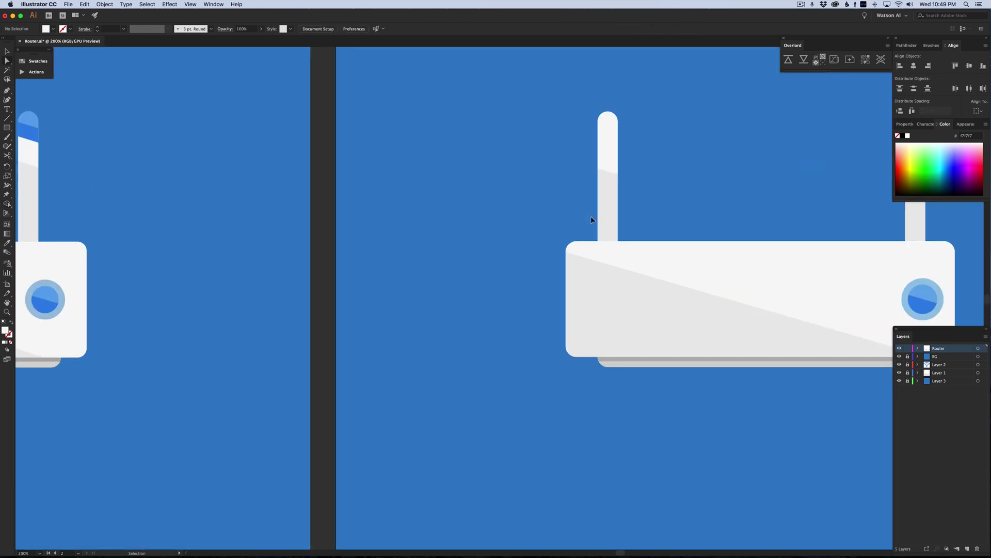
scroll(620, 228, up, 2)
scroll(599, 225, right, 3)
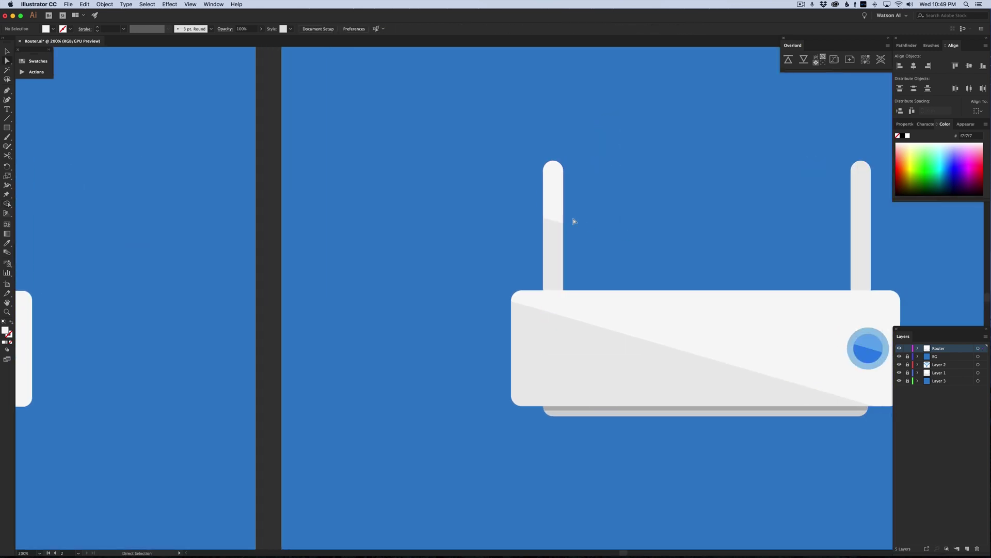
click(561, 202)
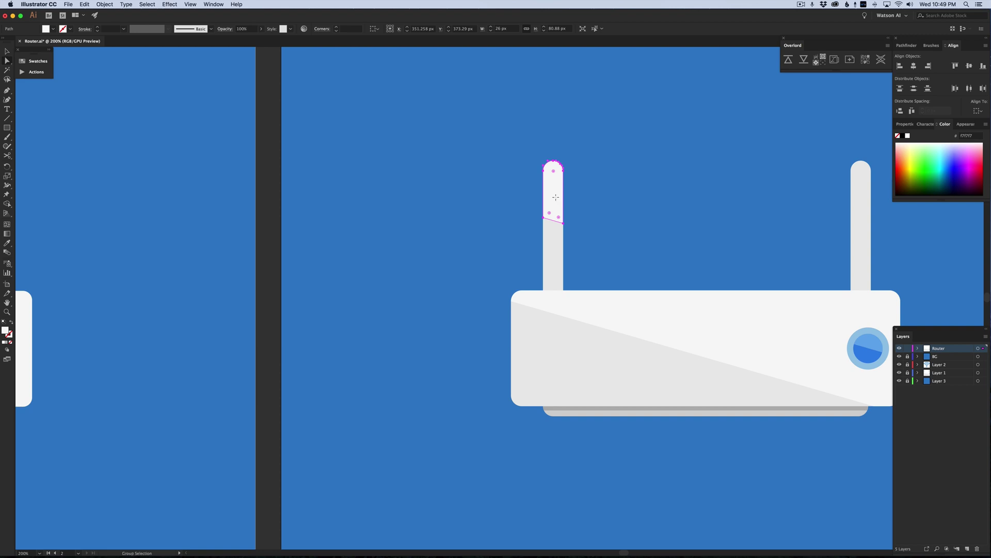
drag(557, 199, 556, 175)
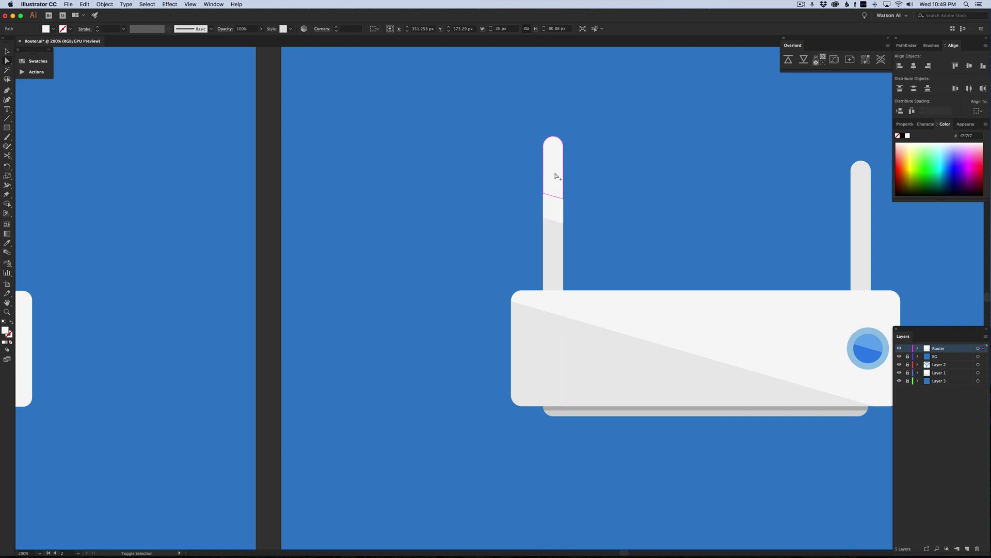
key(i)
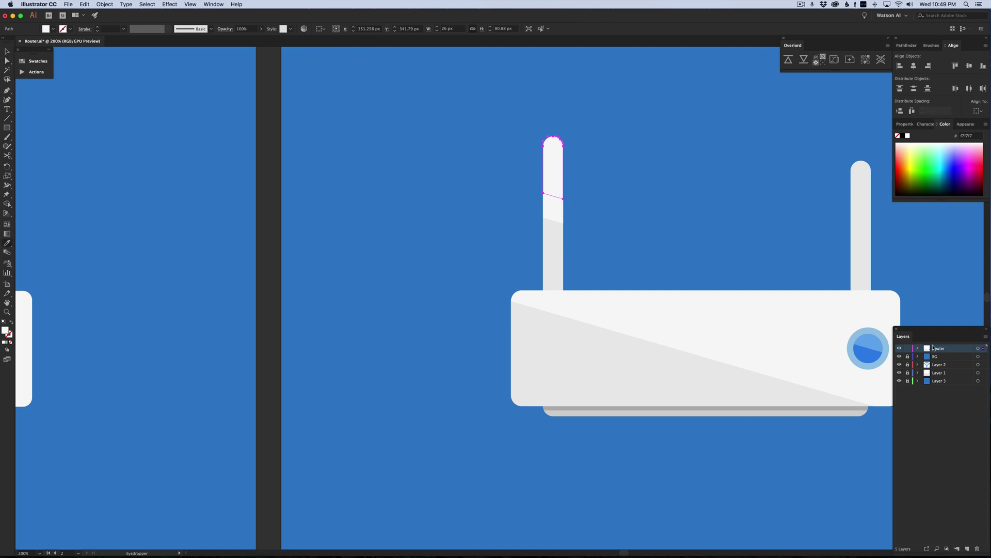
click(875, 355)
- Remove the dark blue piece that overhangs the left antenna's rounded tip using the Shape Builder
key(super)
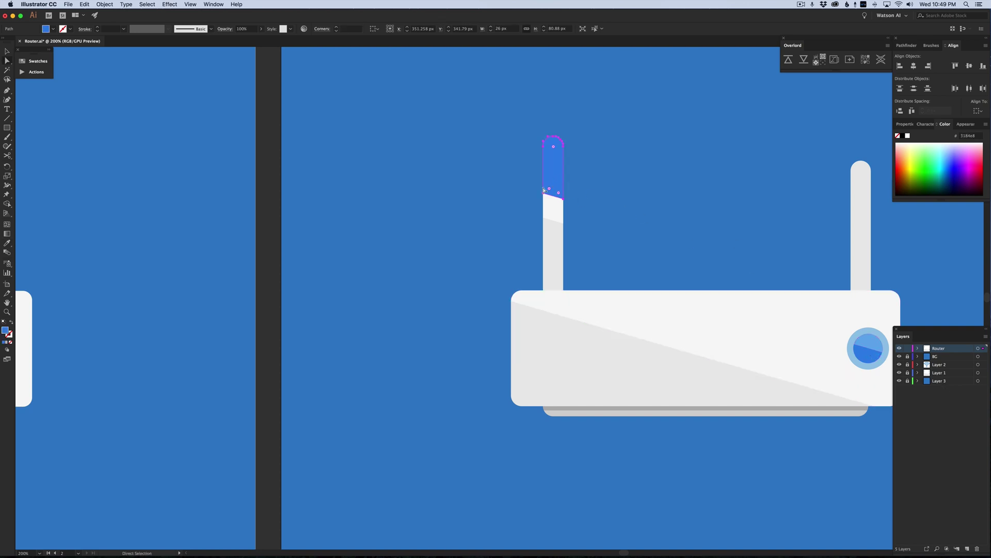
shift+click(557, 214)
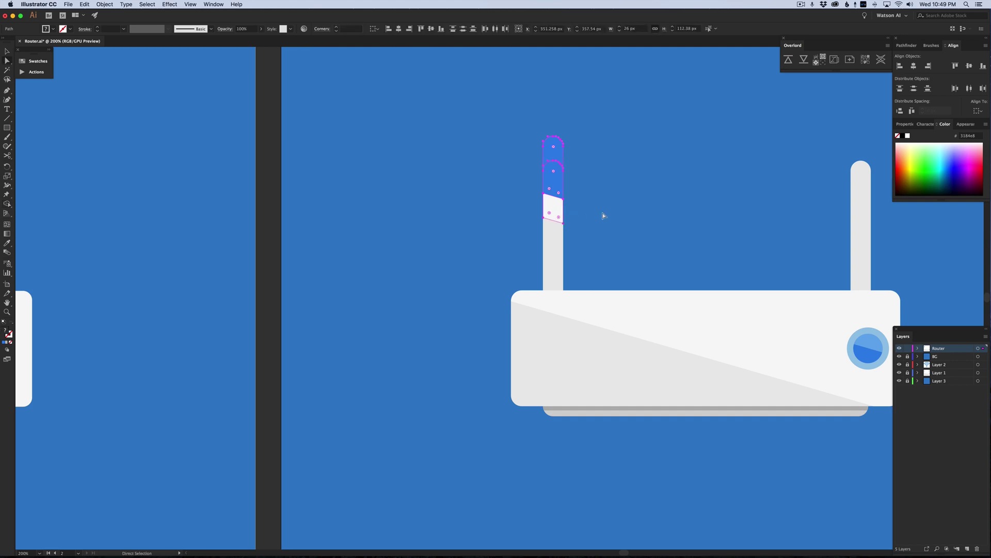
key(shift+m)
alt+click(553, 149)
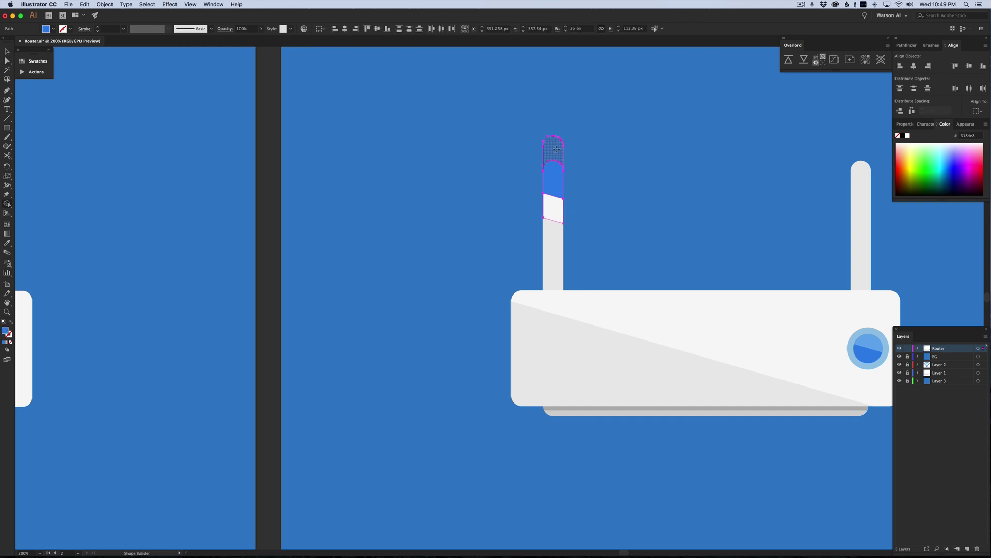
super+click(611, 188)
- Duplicate the antenna's dark blue section about 27 px upward and fill the copy with the button's light blue
click(562, 187)
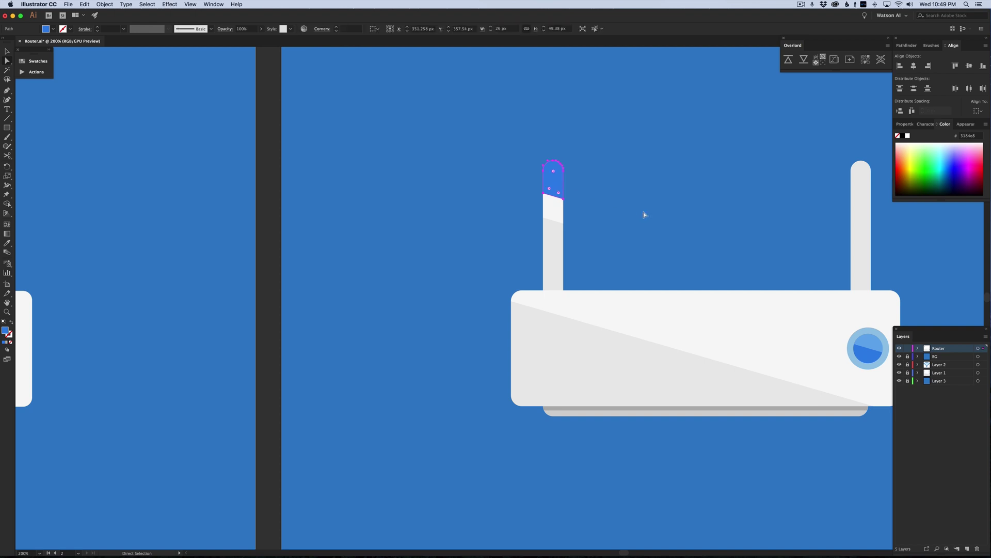
key(v)
key(a)
drag(558, 178, 559, 172)
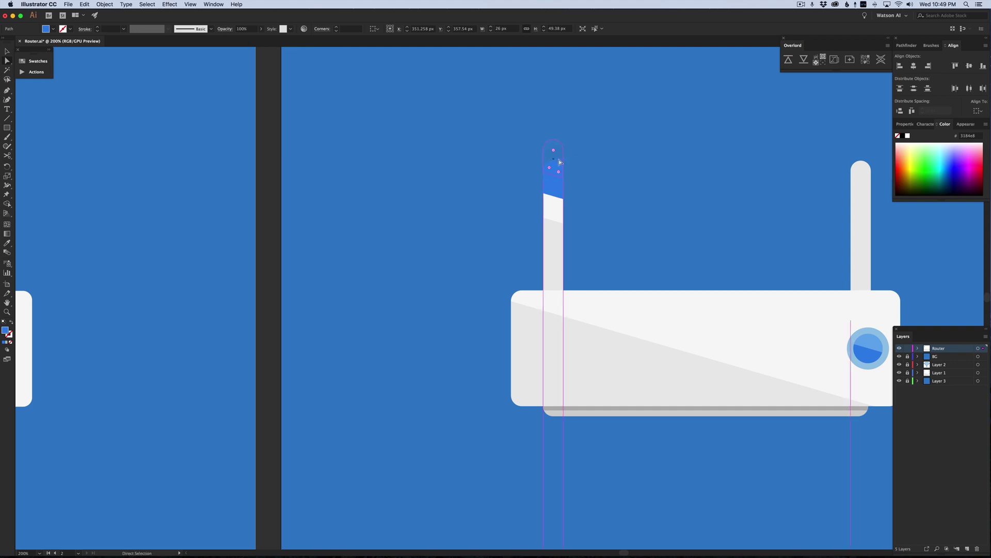
drag(560, 162, 560, 162)
key(i)
click(871, 342)
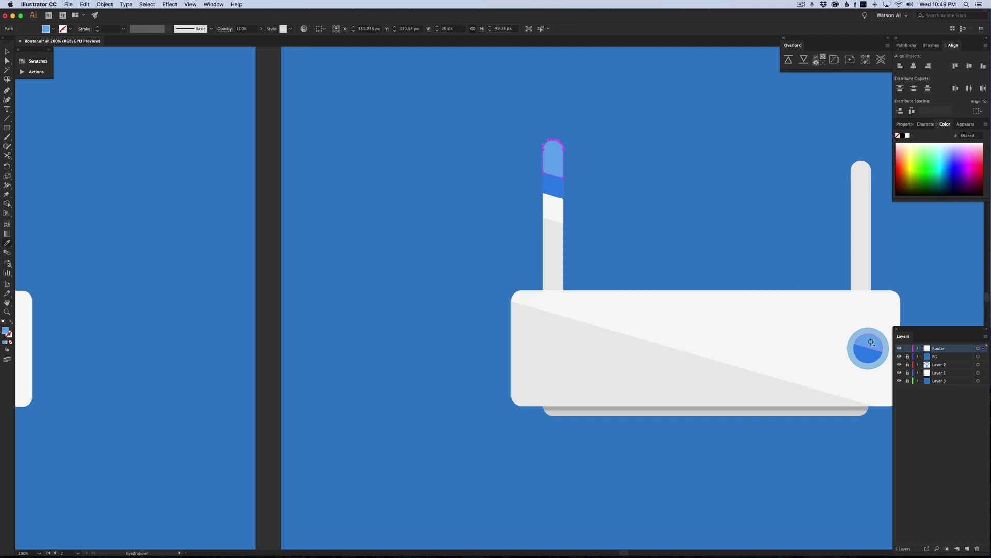
- Trim the light blue copy with the Shape Builder so it ends at the left antenna's rounded tip
key(super)
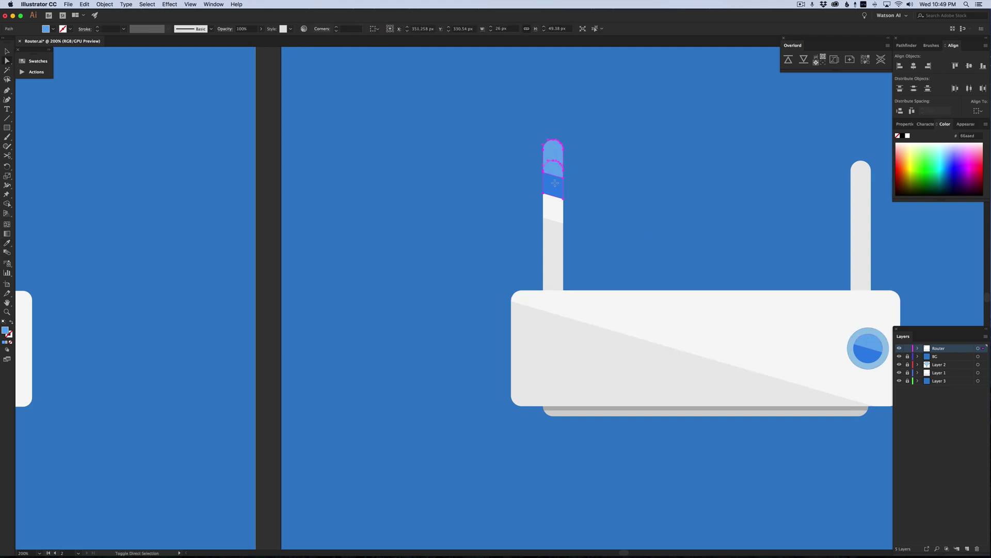
shift+super+click(555, 182)
key(shift+m)
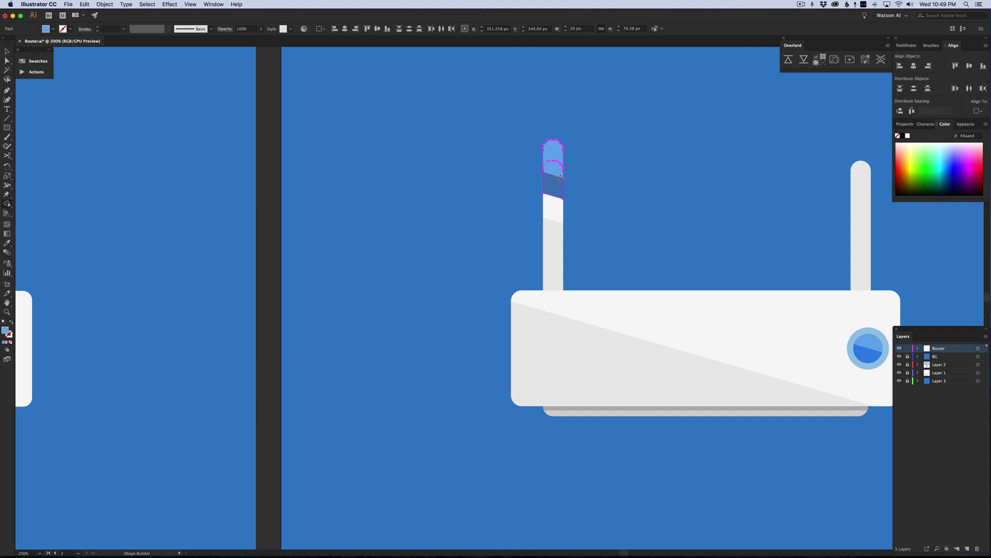
alt+click(557, 151)
key(a)
click(635, 198)
- Delete the plain unshaded antenna above the round button
key(super+minus)
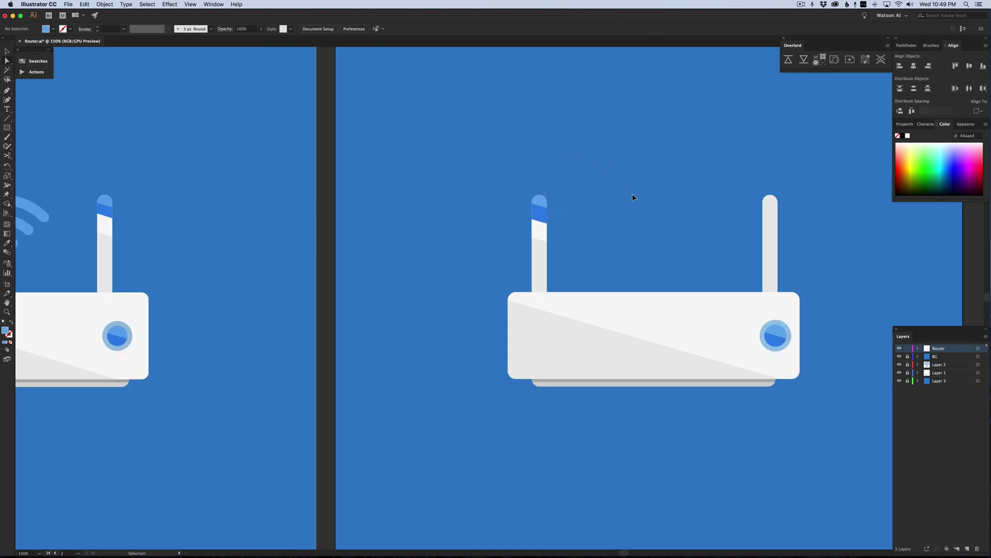
key(super+minus)
key(super+equal)
scroll(554, 220, right, 2)
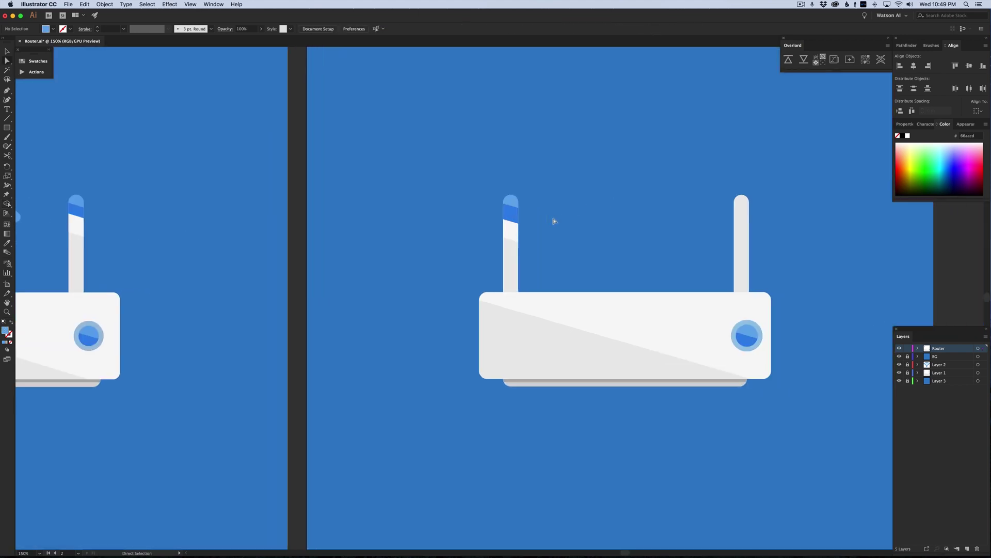
click(738, 243)
key(Delete)
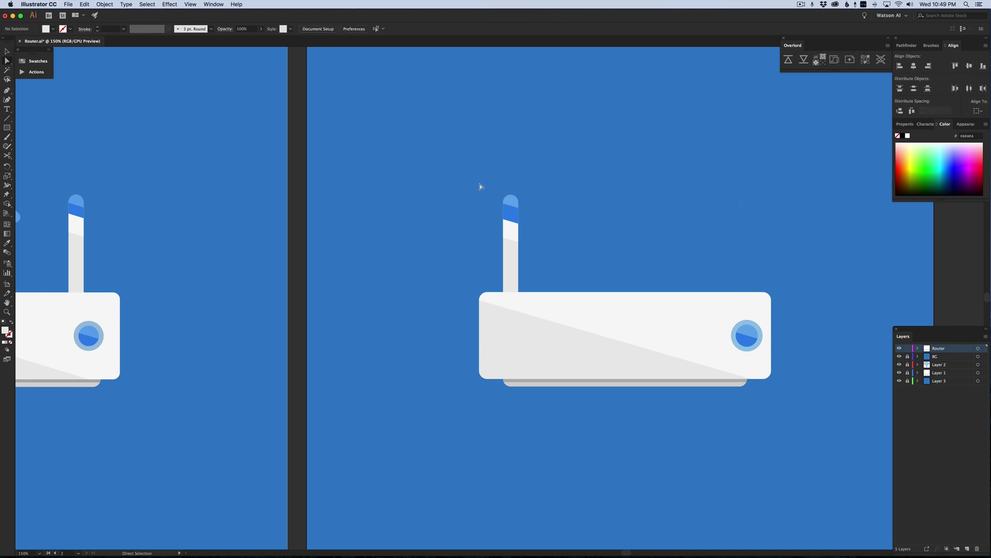
- Duplicate the finished left antenna horizontally to the body's right end and send the copy behind the router body
drag(570, 183, 471, 272)
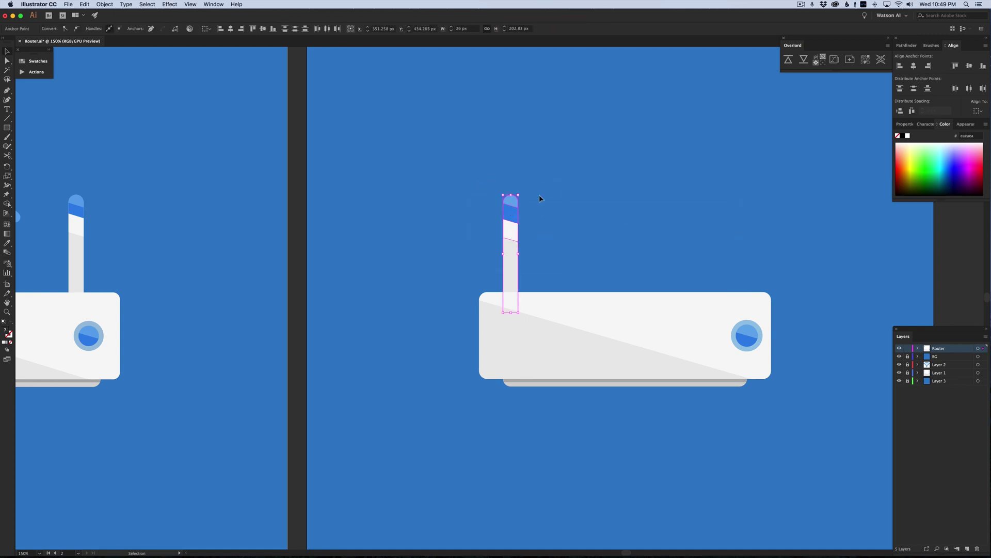
key(v)
drag(514, 229, 745, 230)
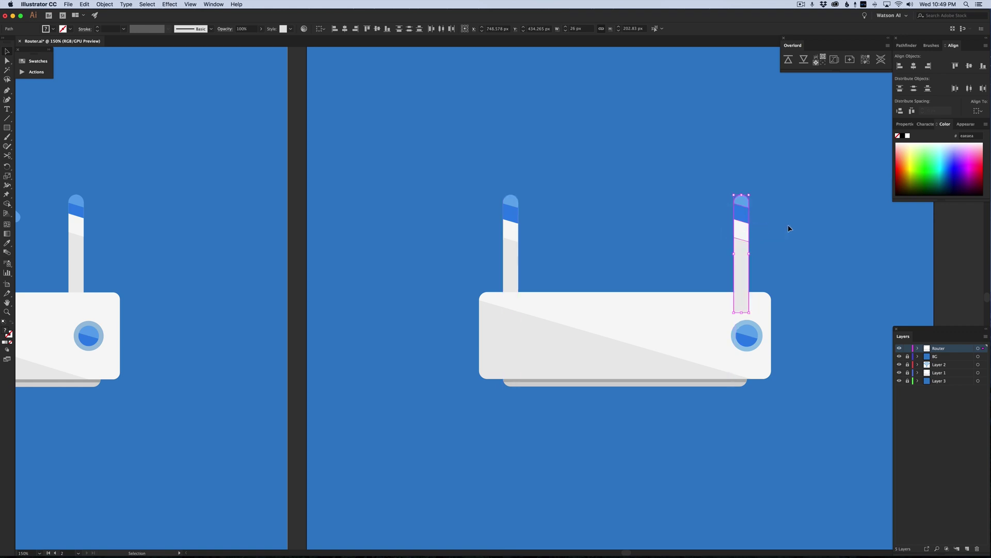
click(788, 226)
drag(776, 194, 715, 237)
key(a)
key(super+shift+bracketleft)
key(v)
click(626, 253)
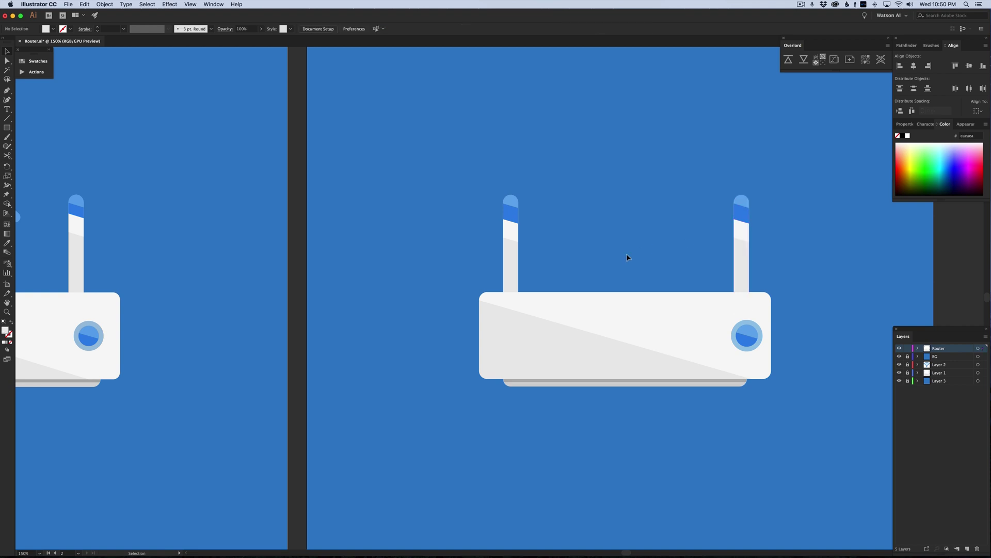
- Lock the Router layer and add a new layer above it named Wifi
scroll(627, 252, right, 3)
key(super+minus)
key(super+minus)
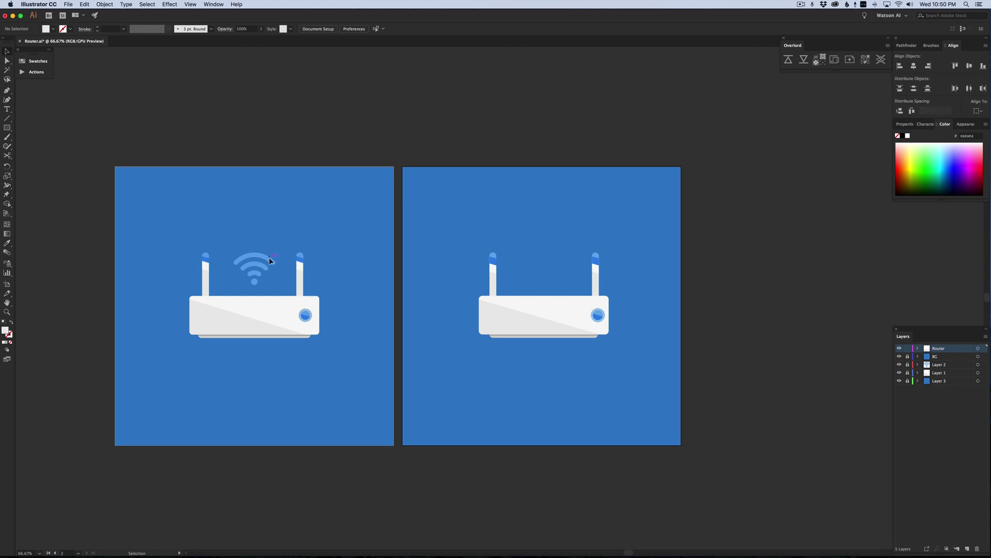
scroll(352, 295, left, 3)
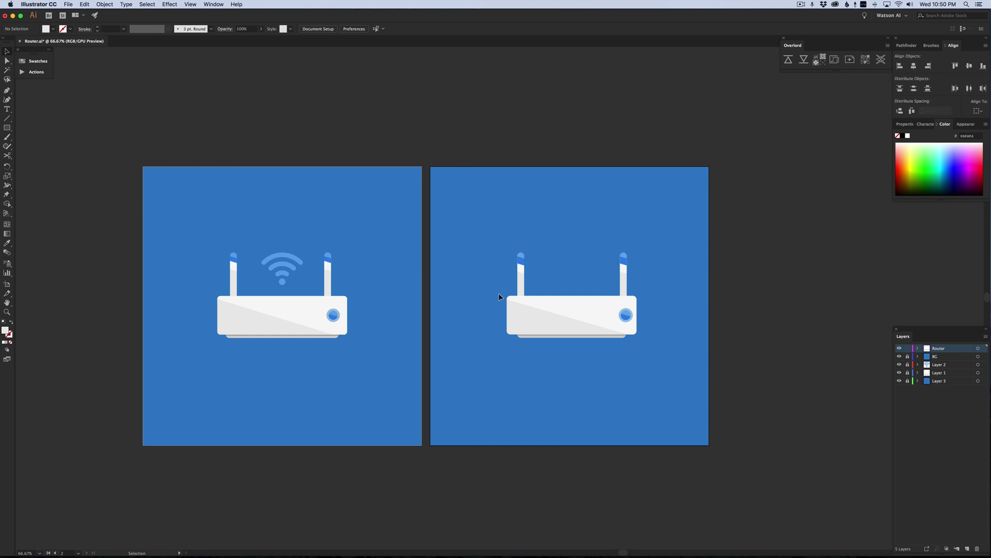
scroll(498, 296, up, 3)
scroll(500, 294, right, 3)
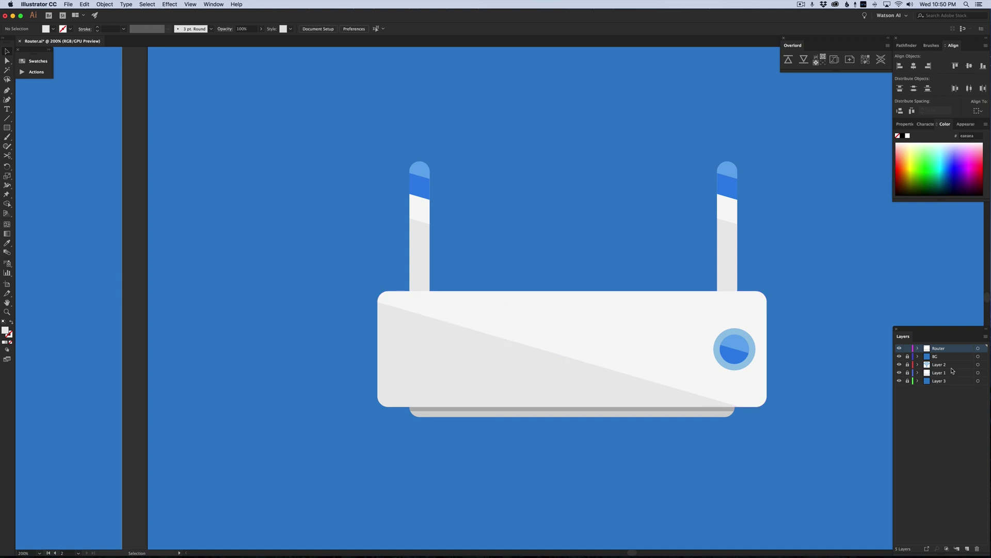
click(967, 548)
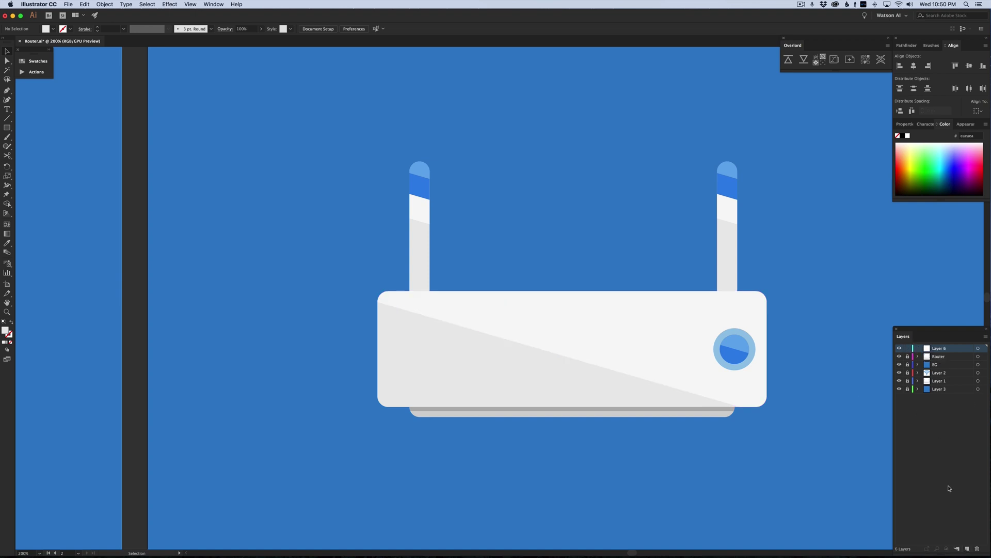
double_click(939, 348)
text(Wifgi)
key(Return)
double_click(932, 350)
key(Right)
key(BackSpace)
key(BackSpace)
text(i)
key(Return)
- Draw a 49.5 px square between the antennas in the antenna tip's light blue and place a copy directly above it
key(m)
key(i)
click(726, 170)
key(m)
mouse_move(550, 218)
mouse_down()
mouse_move(599, 265)
mouse_move(575, 194)
mouse_up()
key(v)
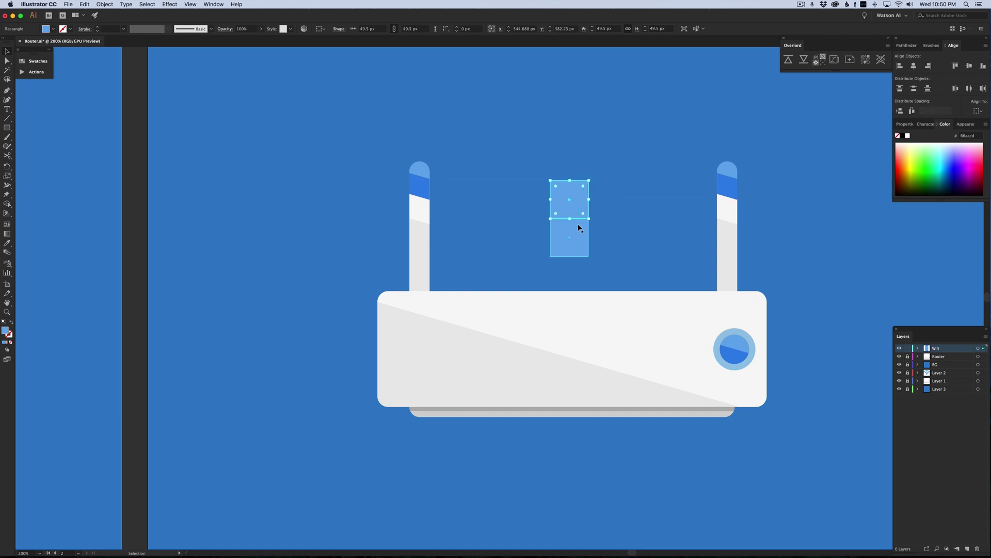
- Move the squares above the router, extend them into a column of five, and remove the second and fourth squares
key(Delete)
drag(577, 234, 578, 102)
scroll(586, 155, up, 5)
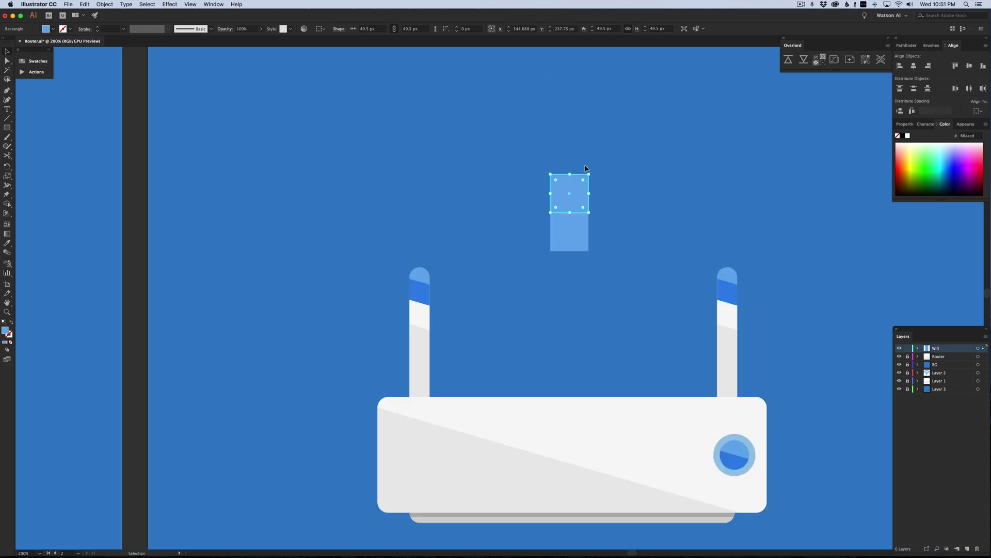
drag(579, 196, 575, 124)
drag(576, 124, 577, 192)
click(612, 150)
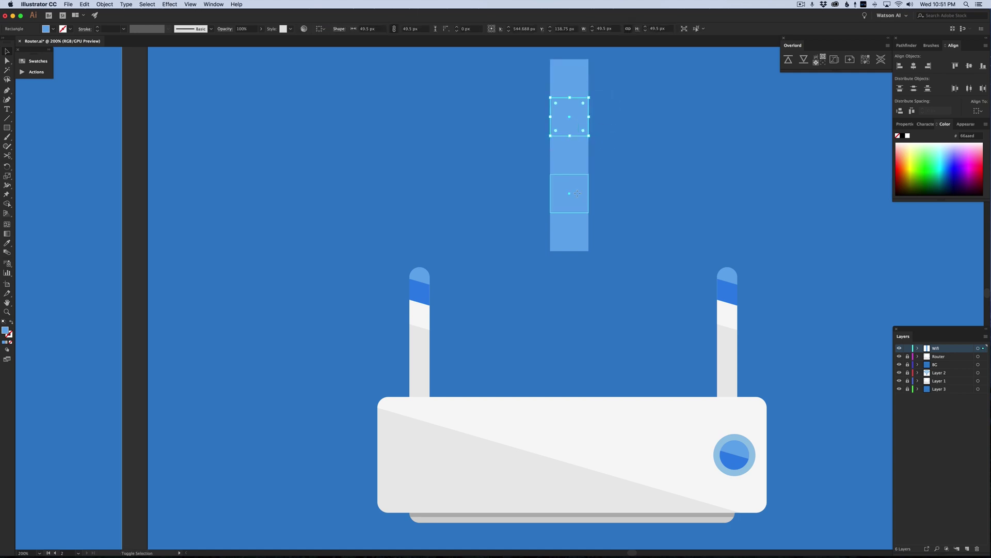
click(577, 193)
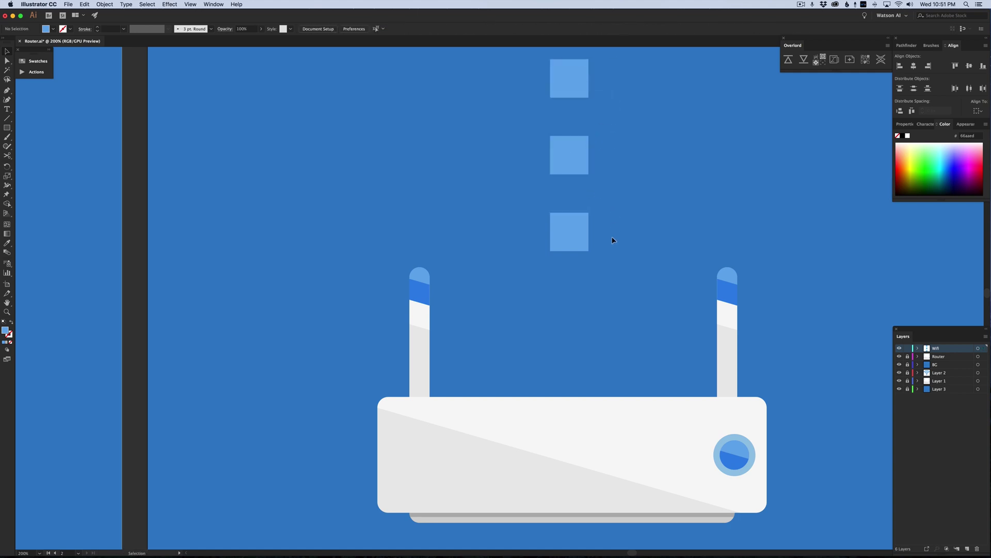
- Duplicate the three spaced squares to the right so each copy touches its original's right edge
scroll(613, 239, up, 3)
scroll(612, 241, right, 2)
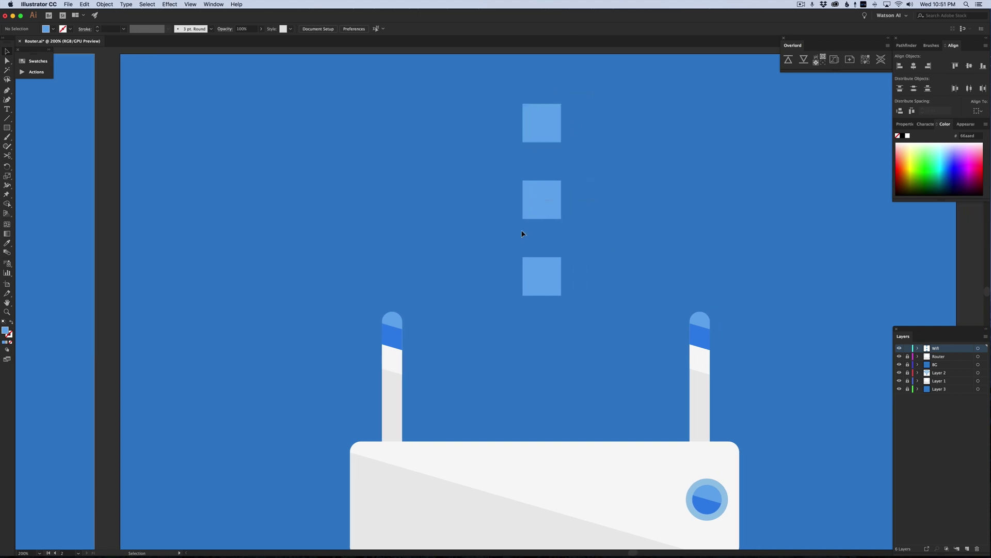
key(super+a)
drag(549, 201, 585, 203)
click(632, 227)
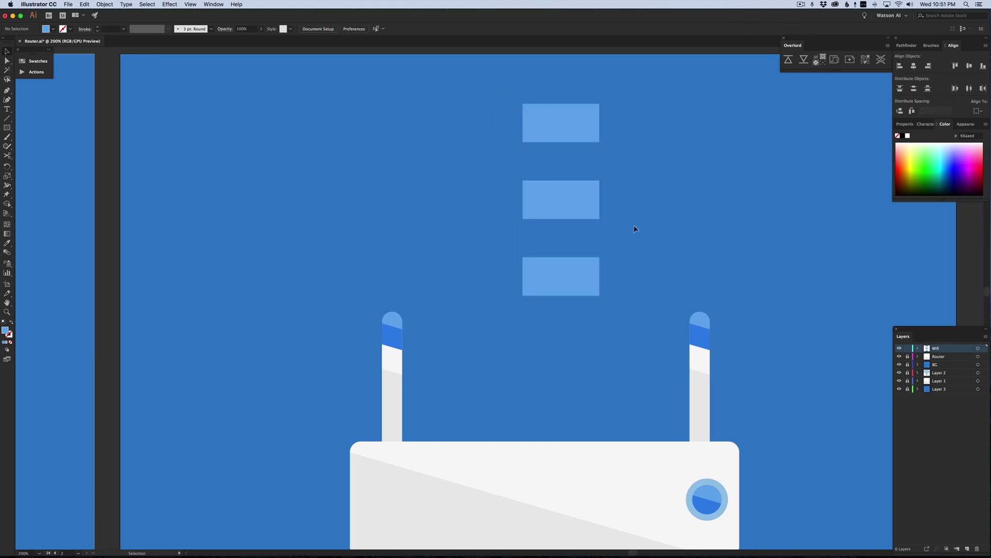
- Select all six light-blue squares and unite them with Pathfinder, so each touching pair merges into one rectangle
click(582, 204)
click(534, 211)
click(587, 126)
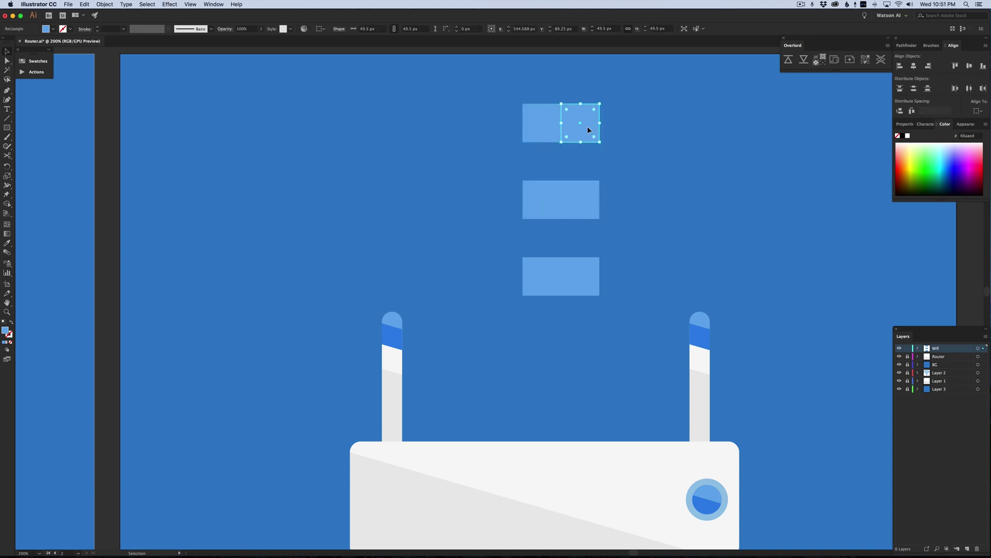
click(581, 203)
click(569, 122)
shift+click(549, 122)
shift+click(556, 207)
shift+click(568, 211)
shift+click(584, 290)
shift+click(553, 288)
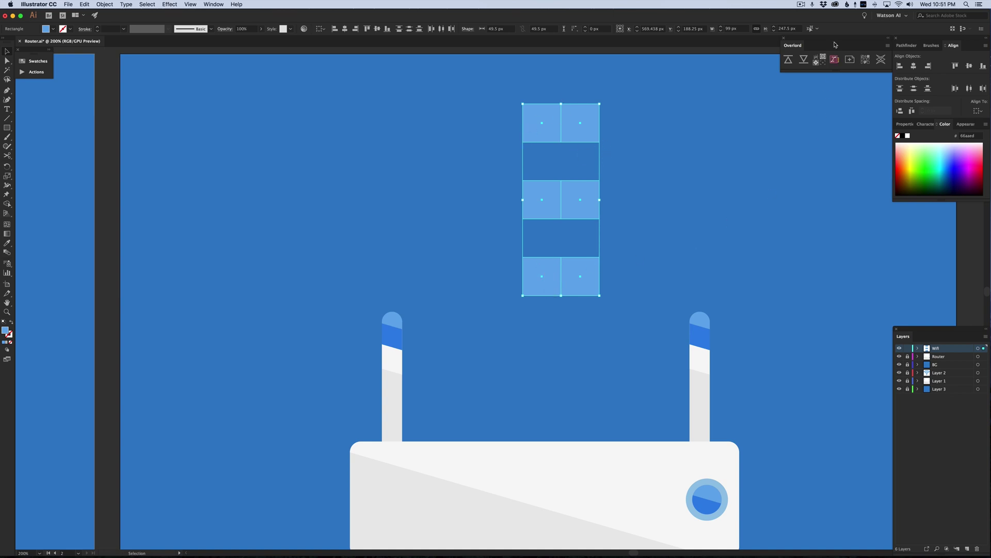
click(906, 45)
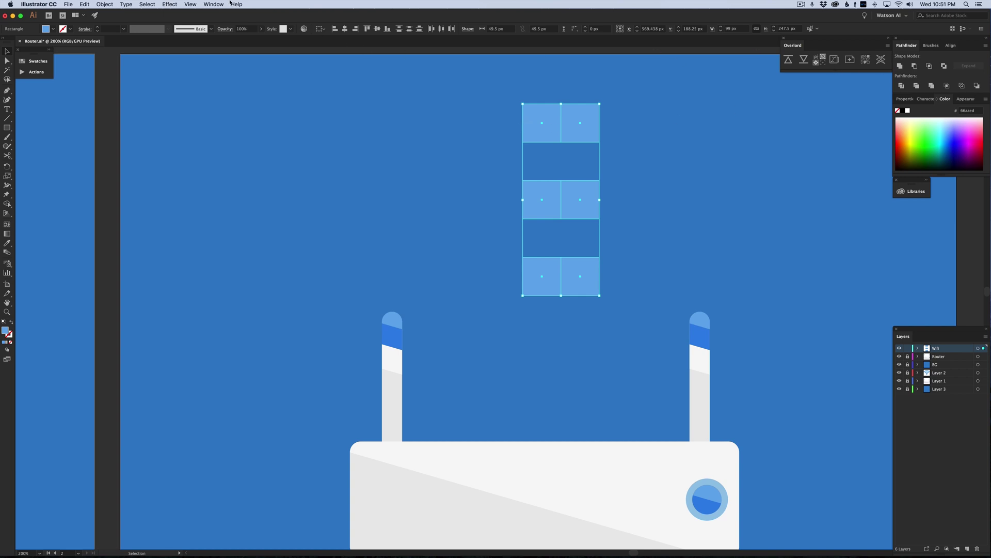
click(214, 4)
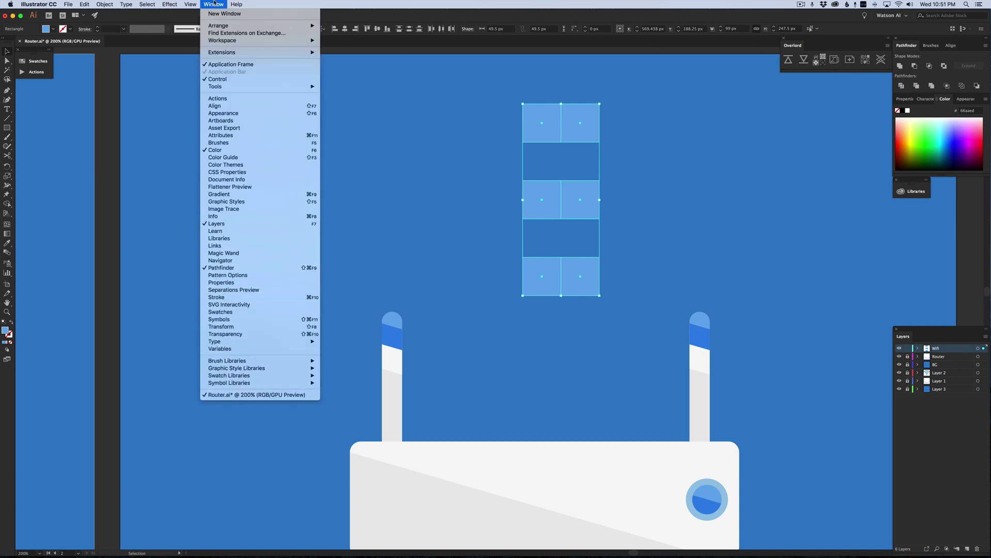
click(214, 4)
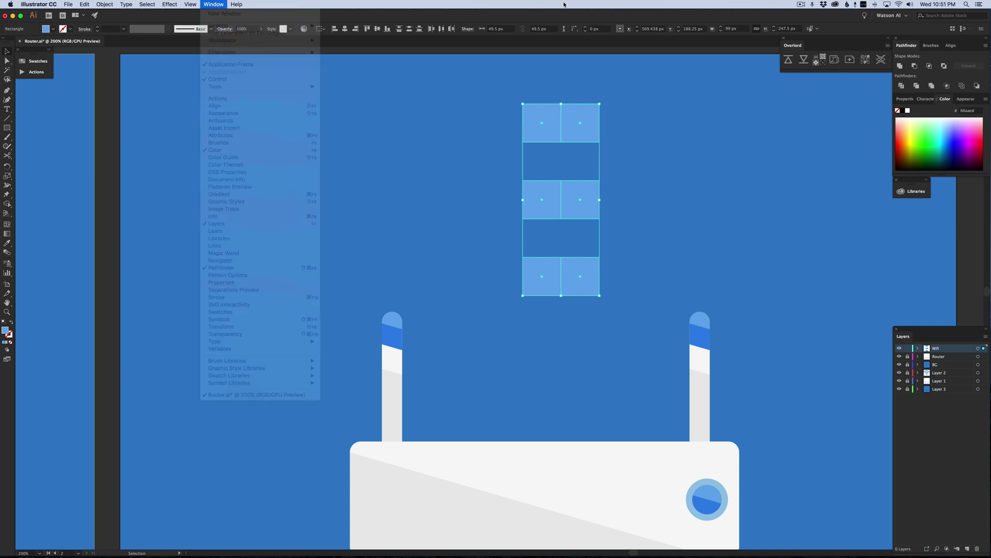
click(901, 67)
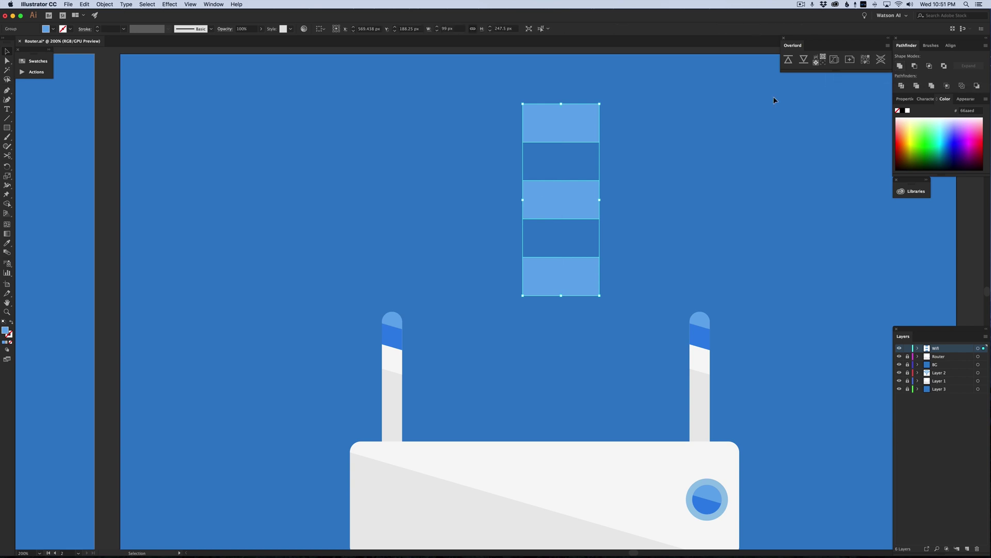
- Check the three united rectangles individually inside their group for merged outlines
click(578, 155)
click(563, 195)
key(a)
click(654, 206)
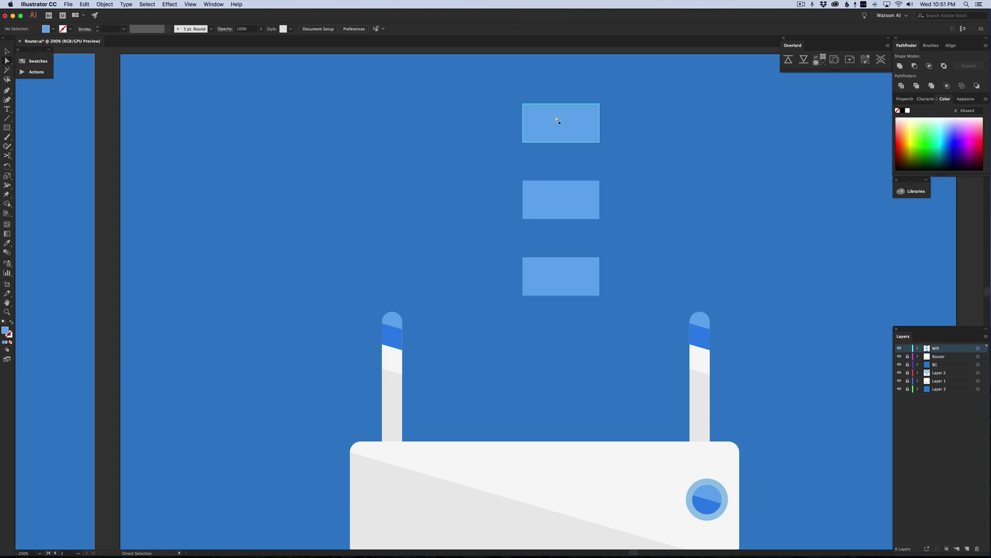
click(557, 118)
click(558, 202)
click(562, 284)
click(573, 207)
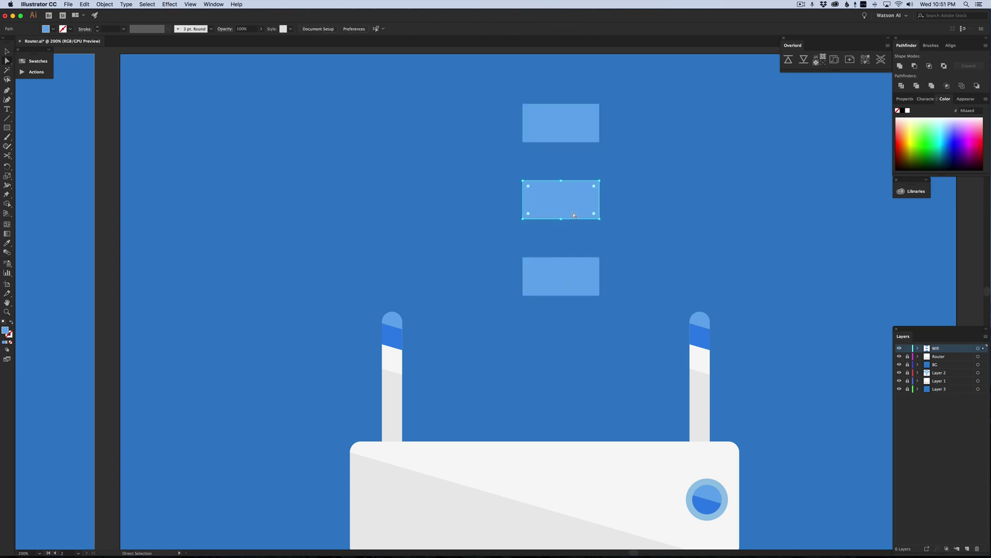
click(566, 132)
click(598, 154)
key(v)
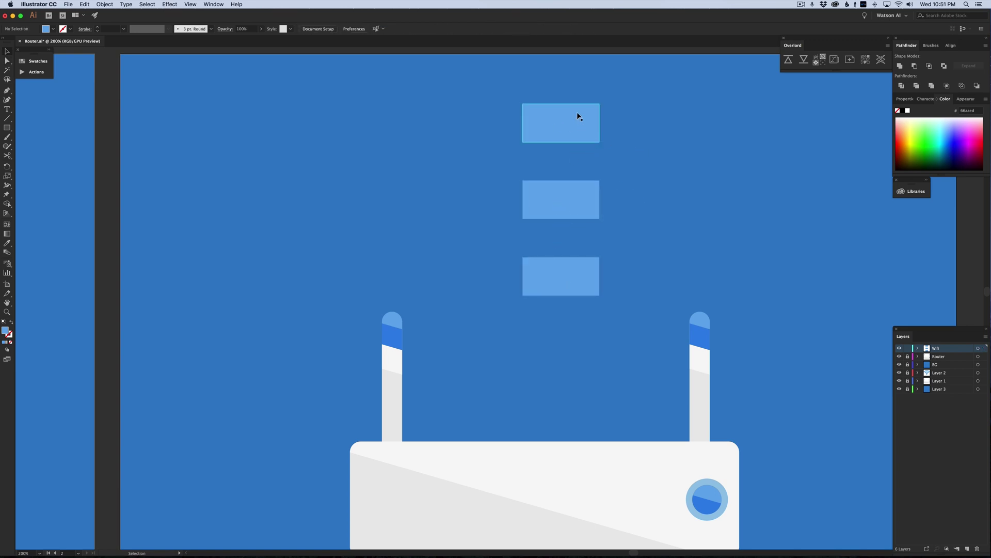
- Apply a horizontal Arc warp with a 50% bend and no distortion to the group of rectangles
click(577, 117)
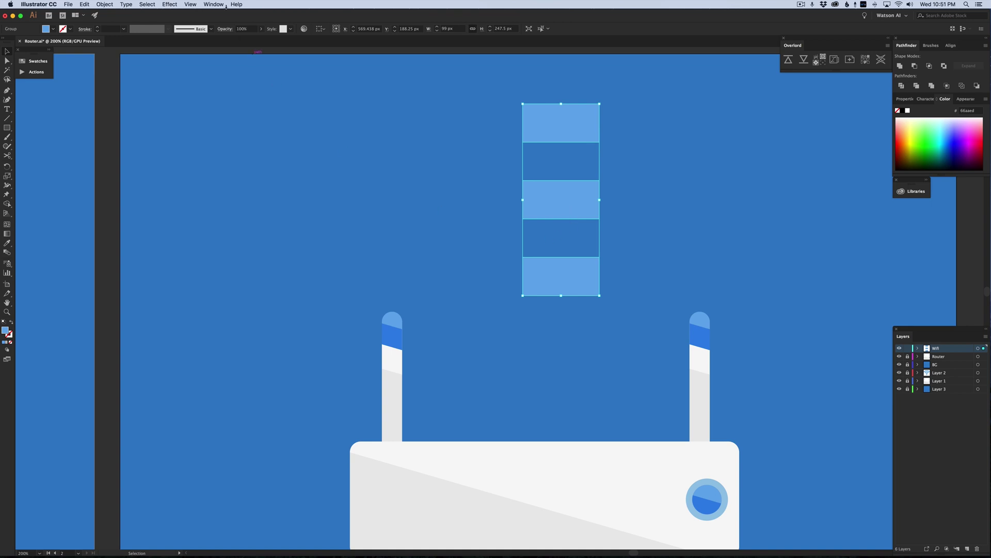
click(171, 4)
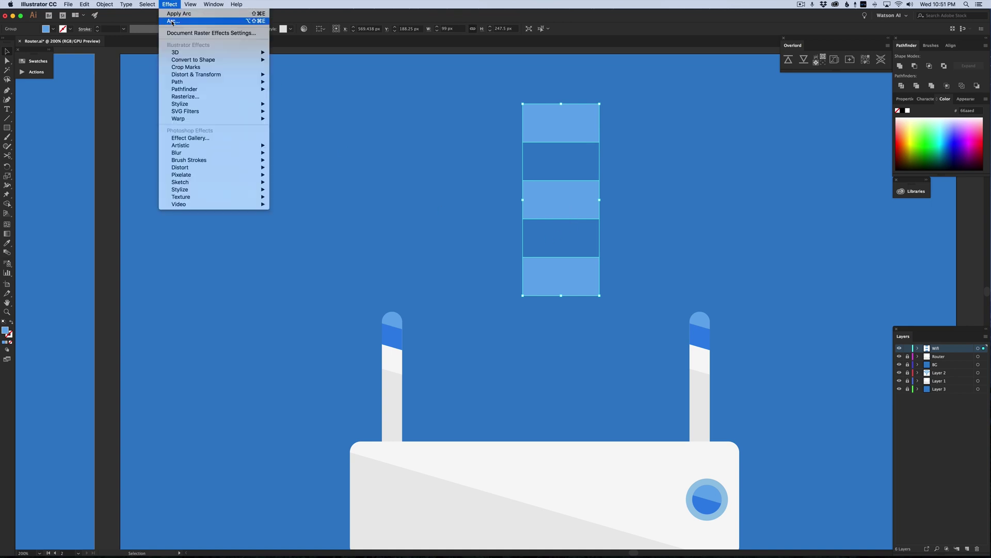
click(173, 21)
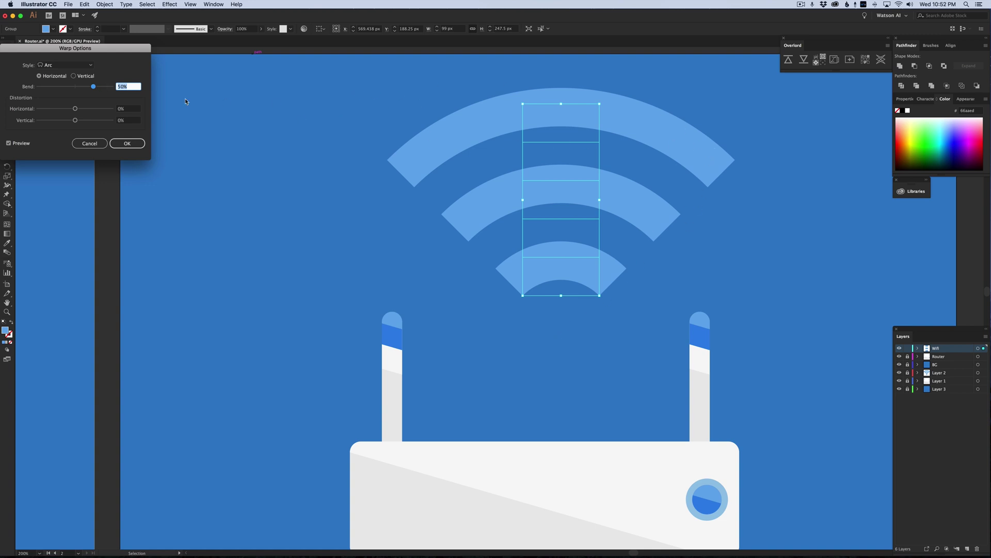
drag(93, 87, 111, 87)
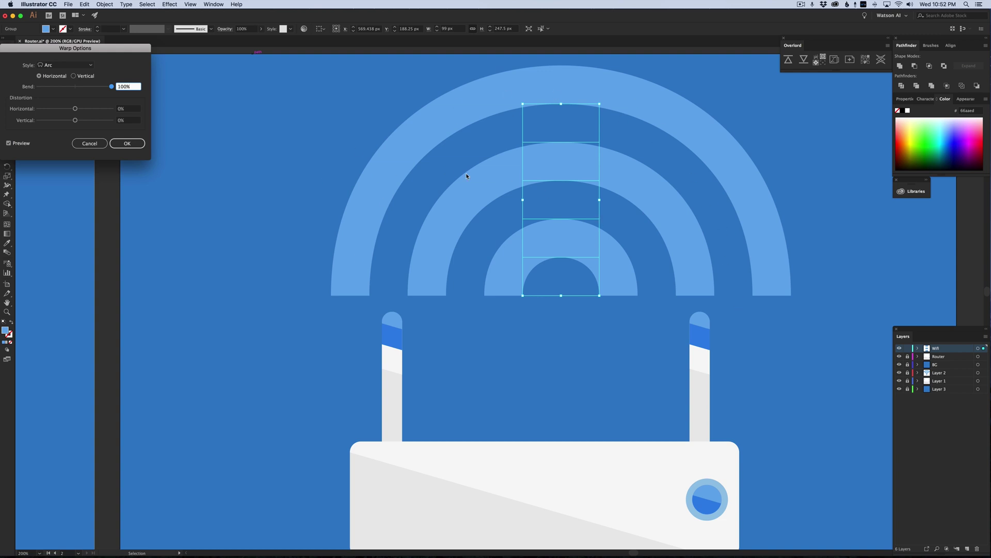
mouse_move(112, 86)
mouse_down()
mouse_move(38, 88)
mouse_move(94, 90)
mouse_up()
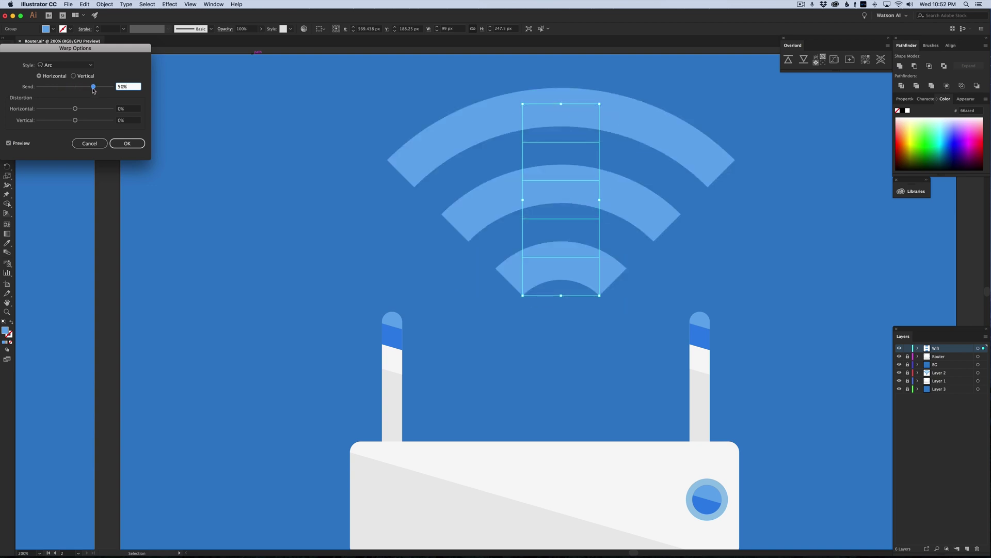
mouse_move(74, 120)
mouse_down()
mouse_move(99, 120)
mouse_move(65, 122)
mouse_move(78, 121)
mouse_up()
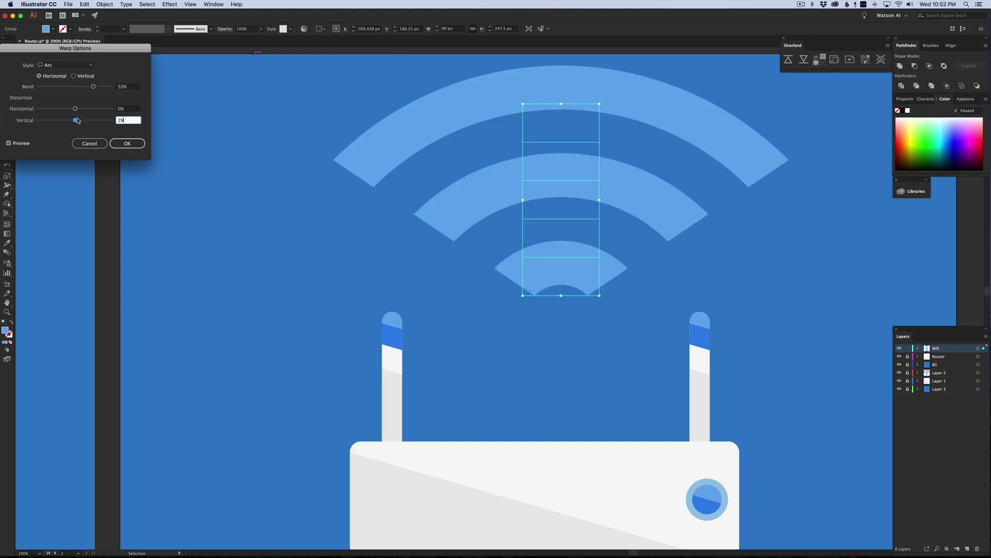
click(74, 76)
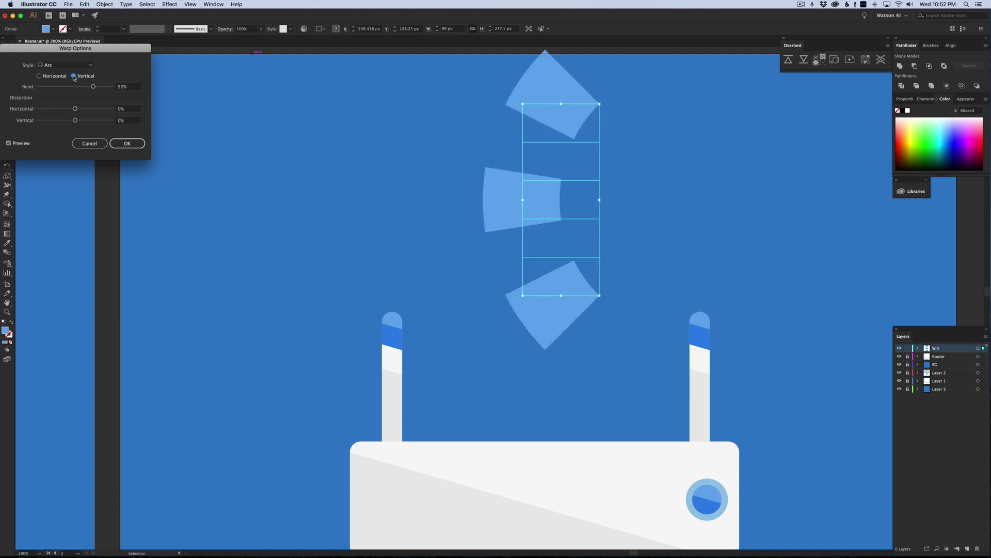
click(39, 76)
click(127, 143)
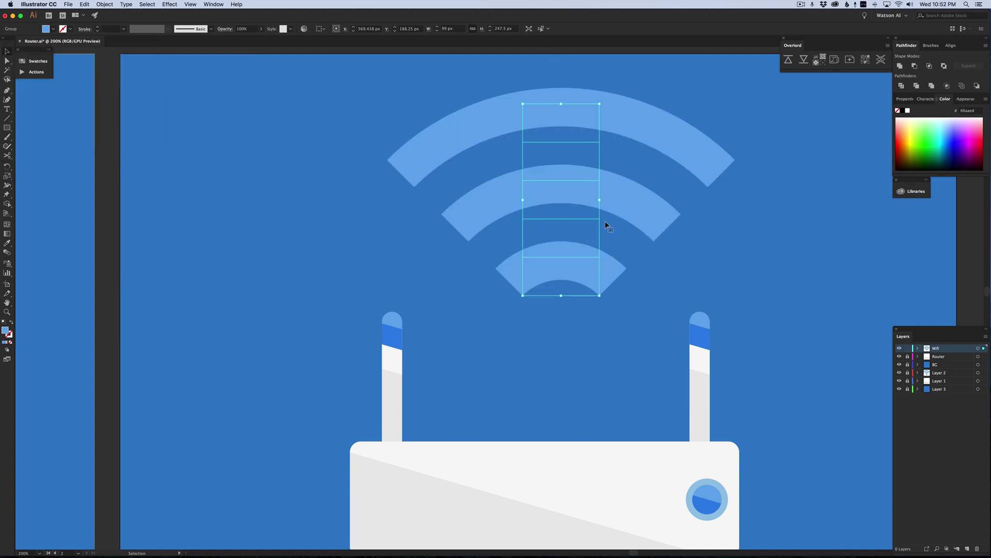
- Try rounding the corners of the warped group by 24.75 px, and return the corner radius to 0 px
click(696, 255)
click(559, 206)
key(a)
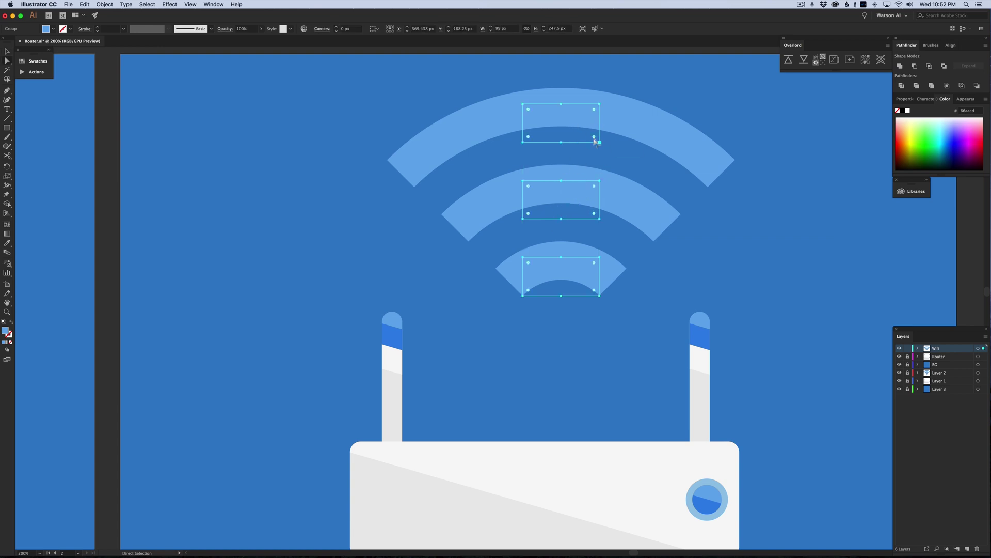
drag(593, 136, 555, 124)
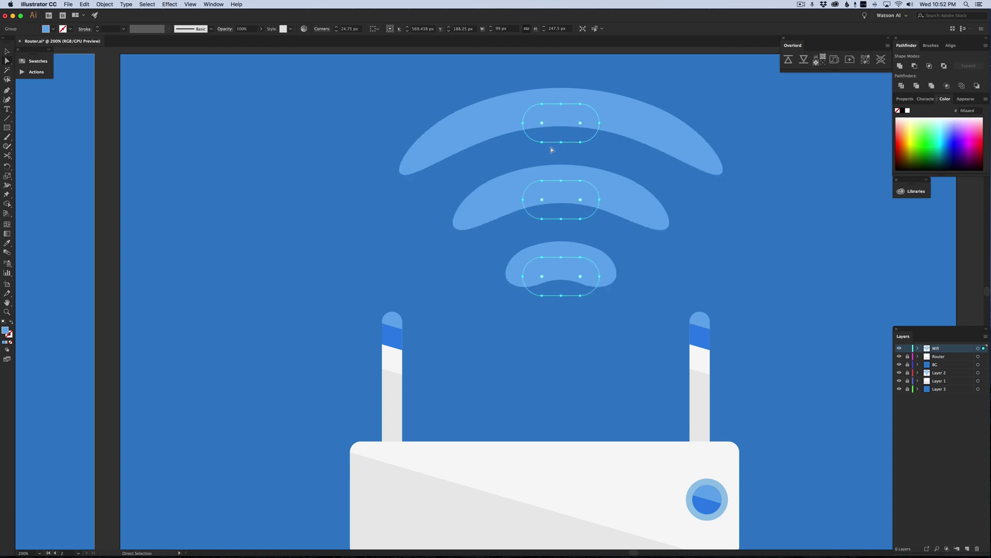
drag(580, 123, 626, 100)
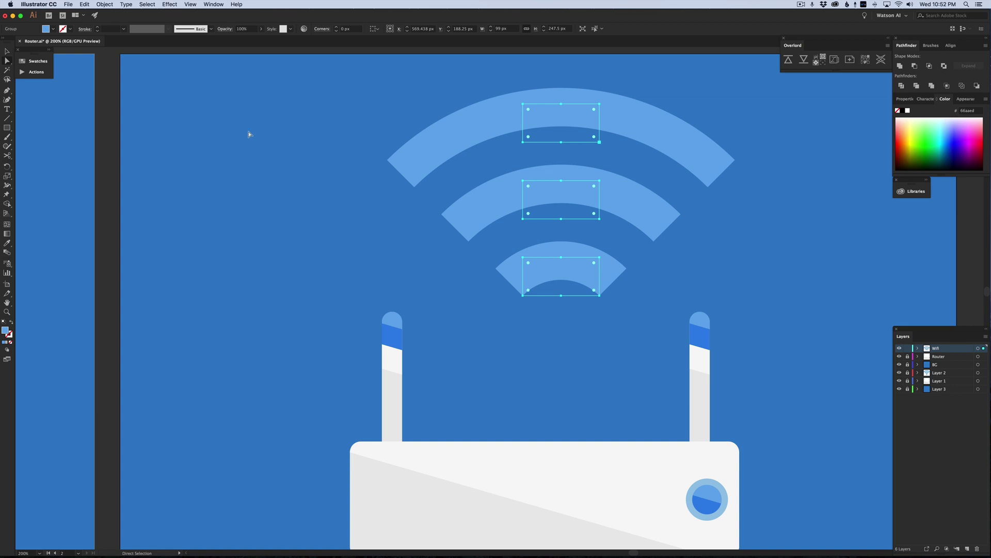
- Expand the appearance of the warped group into three editable arc paths and check each arc's outline
click(104, 4)
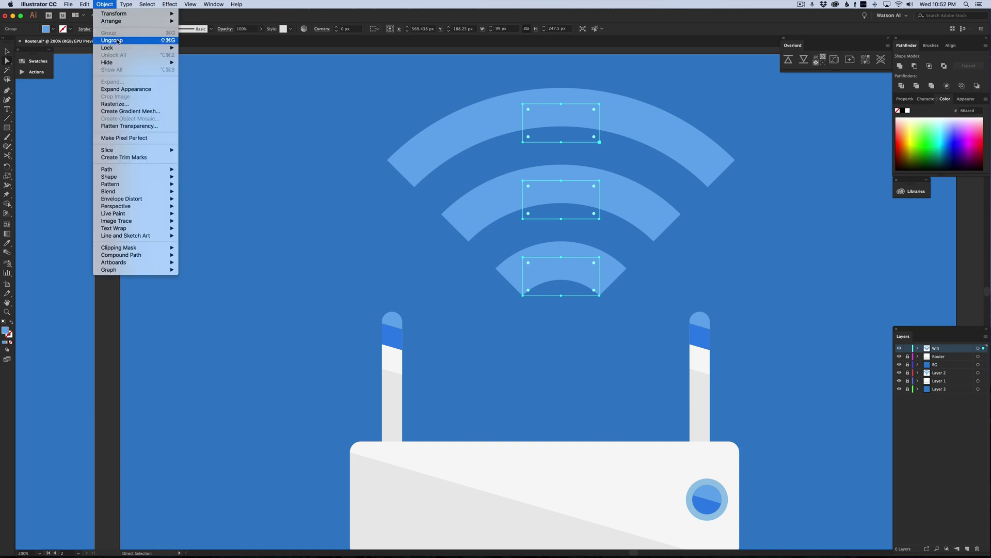
click(123, 89)
click(435, 195)
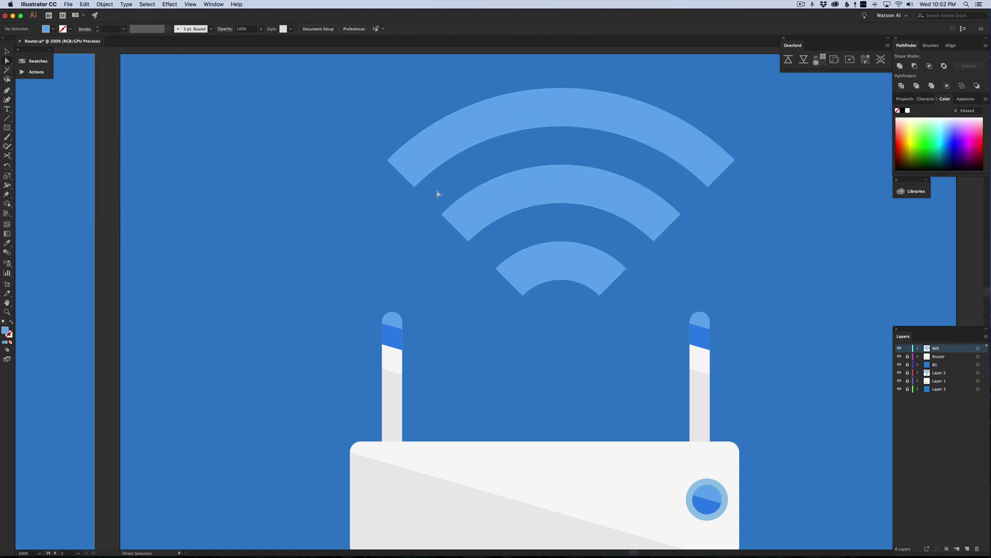
click(519, 197)
click(584, 261)
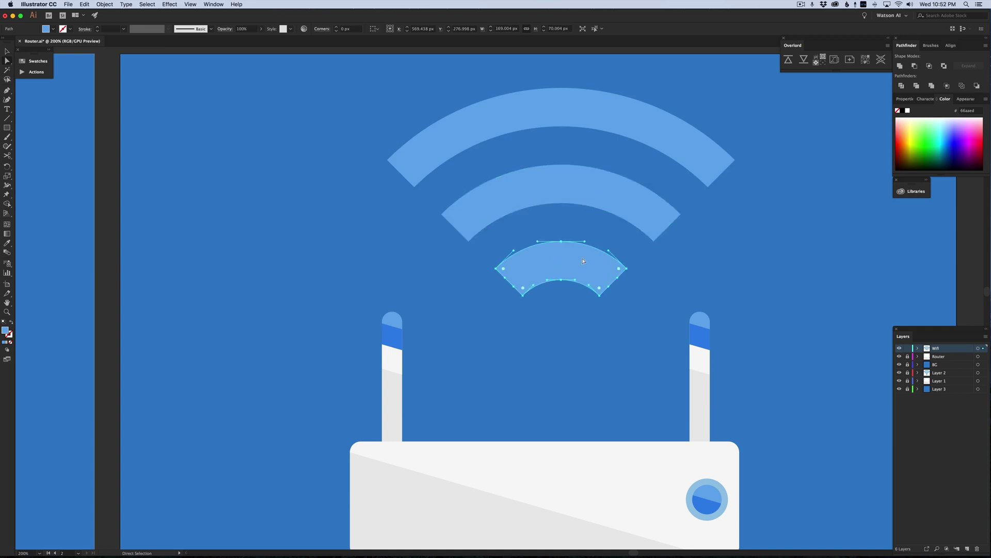
click(575, 170)
click(569, 119)
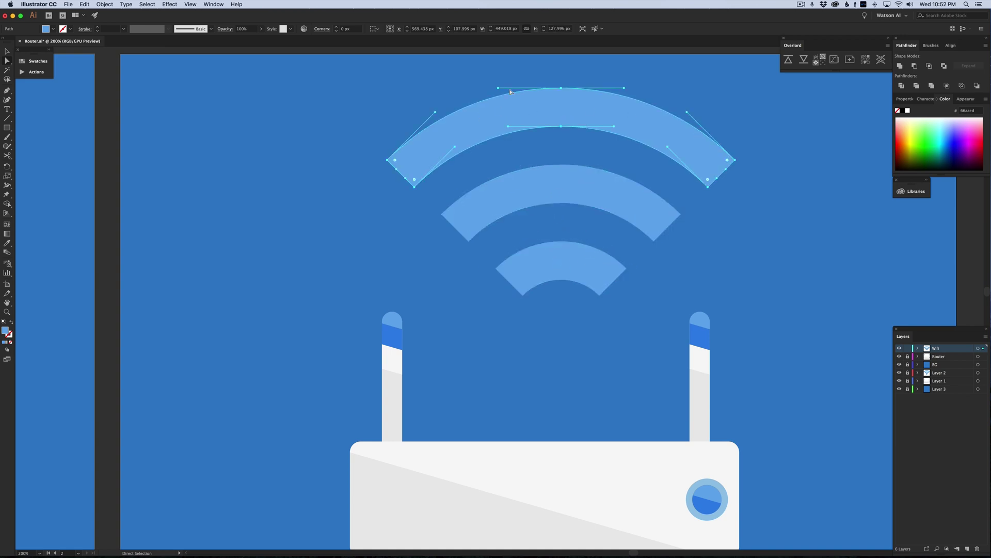
click(737, 218)
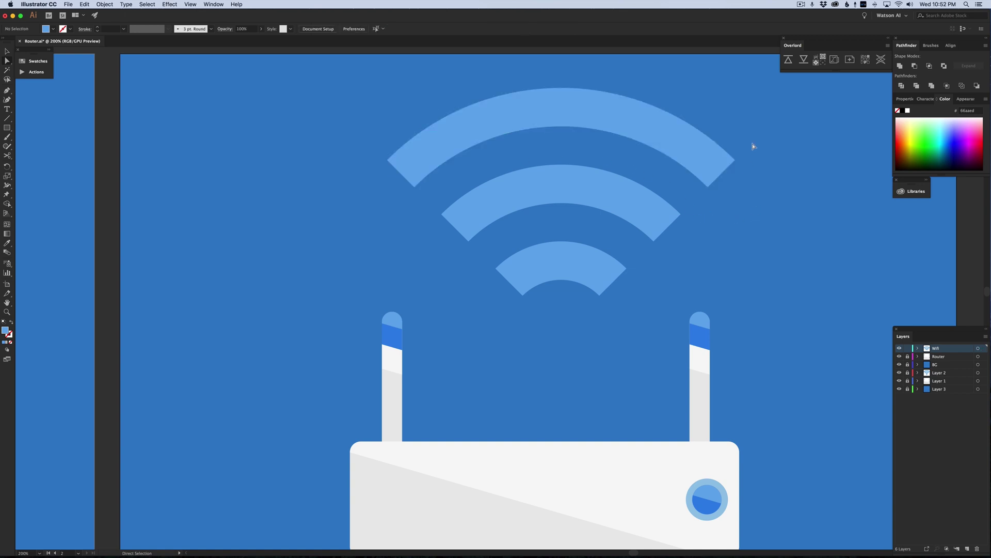
- Round the corners of the large, middle and small arcs to the maximum radius, giving each arc semicircular ends
click(699, 155)
shift+click(646, 213)
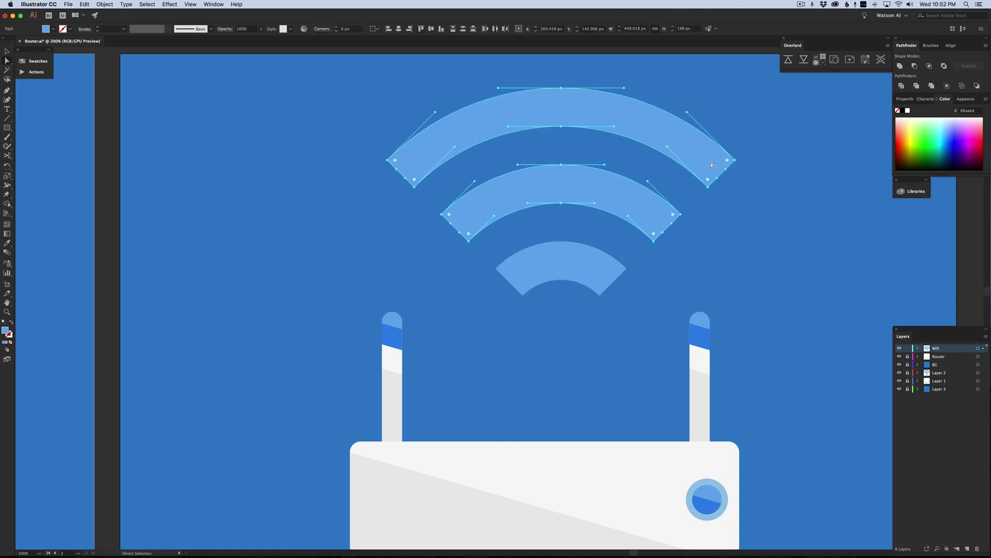
click(705, 178)
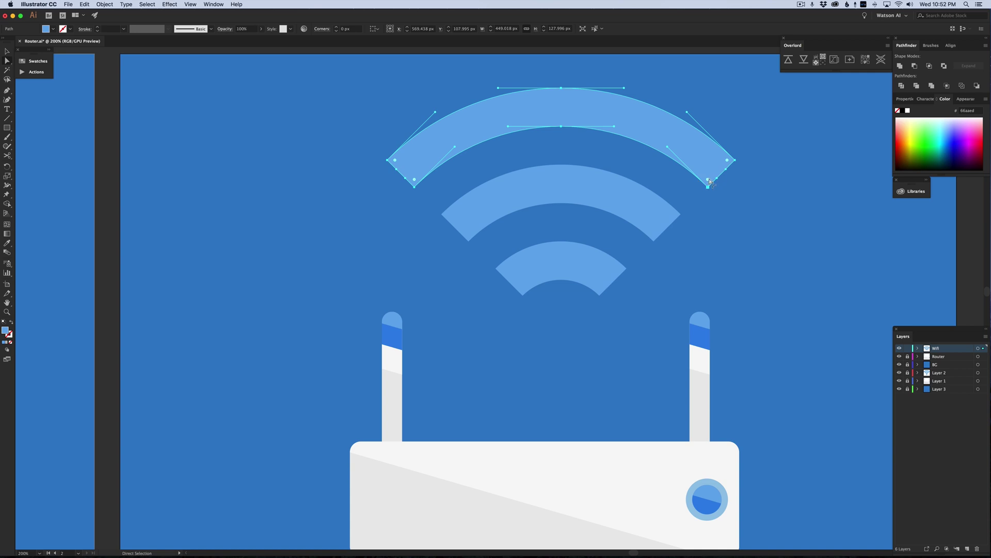
drag(710, 180, 697, 138)
click(653, 222)
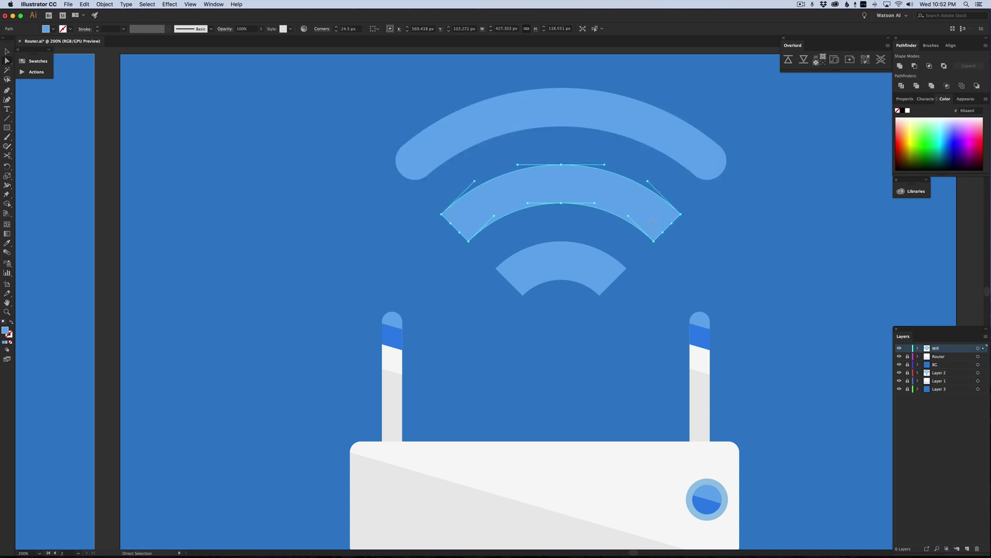
drag(671, 221, 627, 213)
click(617, 274)
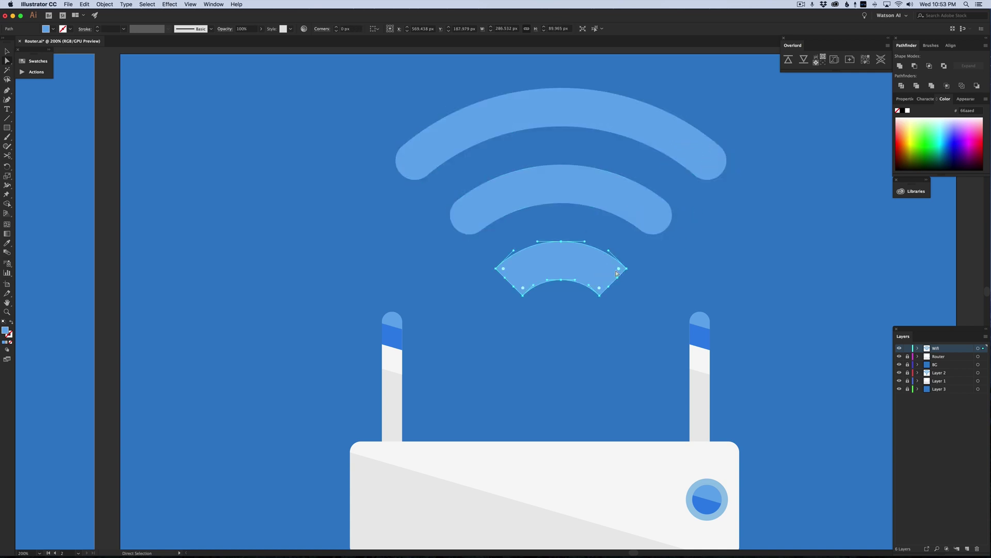
drag(617, 273, 548, 256)
click(611, 328)
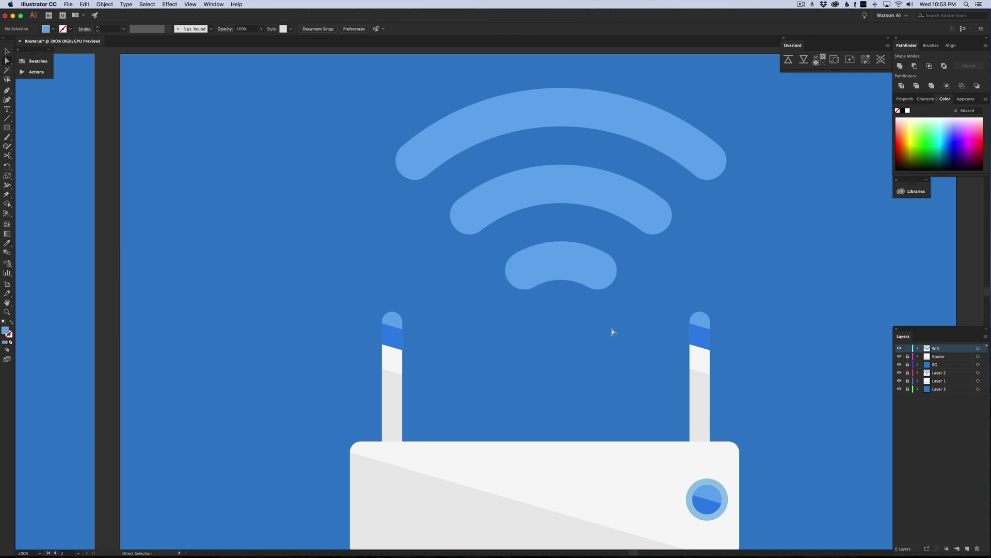
- Draw a light-blue circle about 55 px in diameter below the smallest arc, between the antennas
key(super+minus)
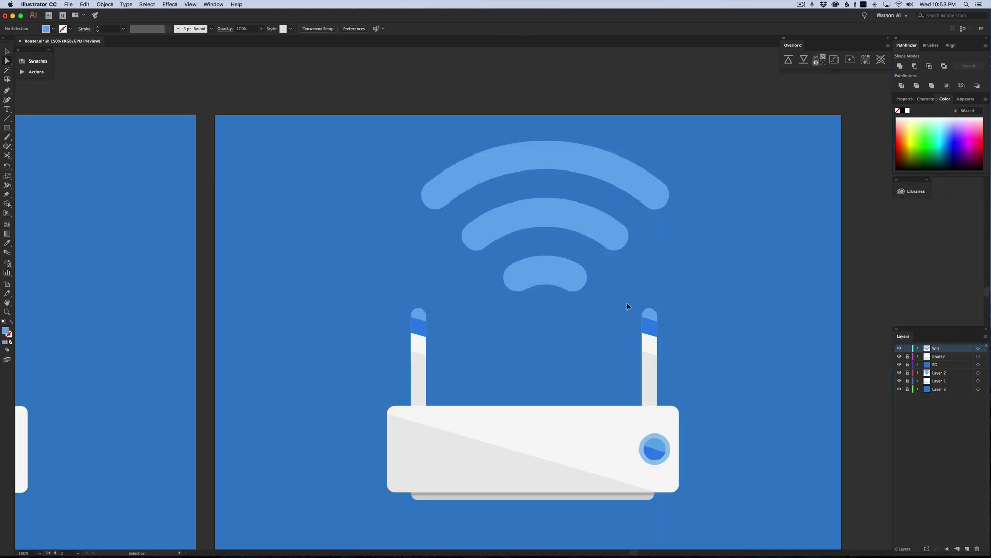
key(super+minus)
key(super+minus)
key(super+plus)
key(a)
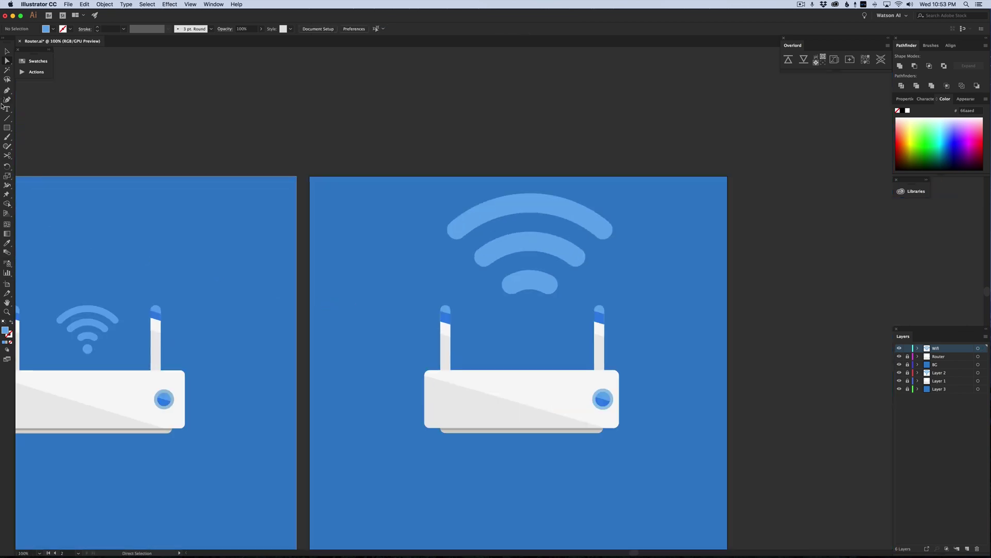
click(6, 127)
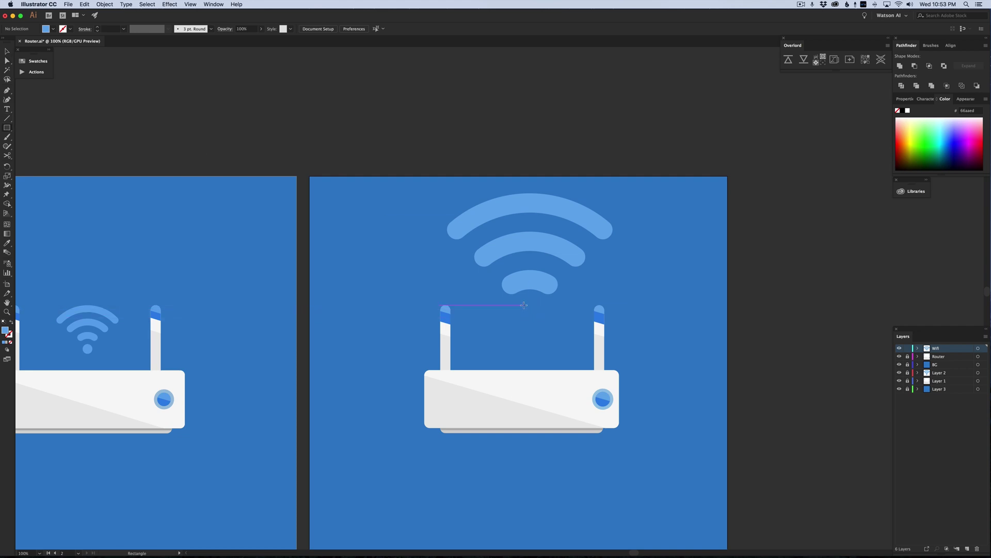
mouse_move(518, 303)
mouse_down()
mouse_move(543, 319)
mouse_move(517, 332)
mouse_up()
key(v)
click(533, 335)
scroll(553, 339, up, 5)
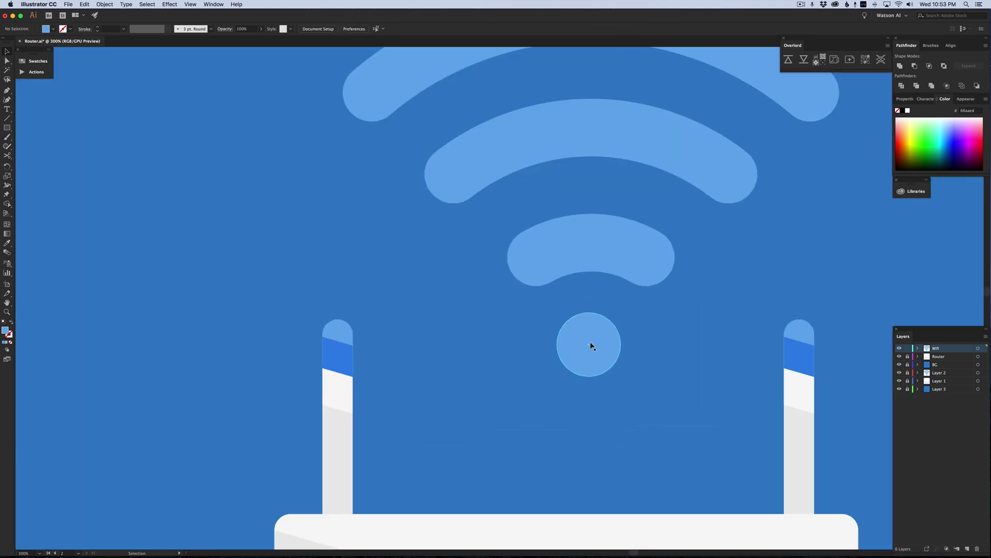
- Center the circle horizontally under the arcs and select the complete Wi-Fi symbol
drag(591, 344, 594, 342)
scroll(617, 309, up, 3)
key(super+a)
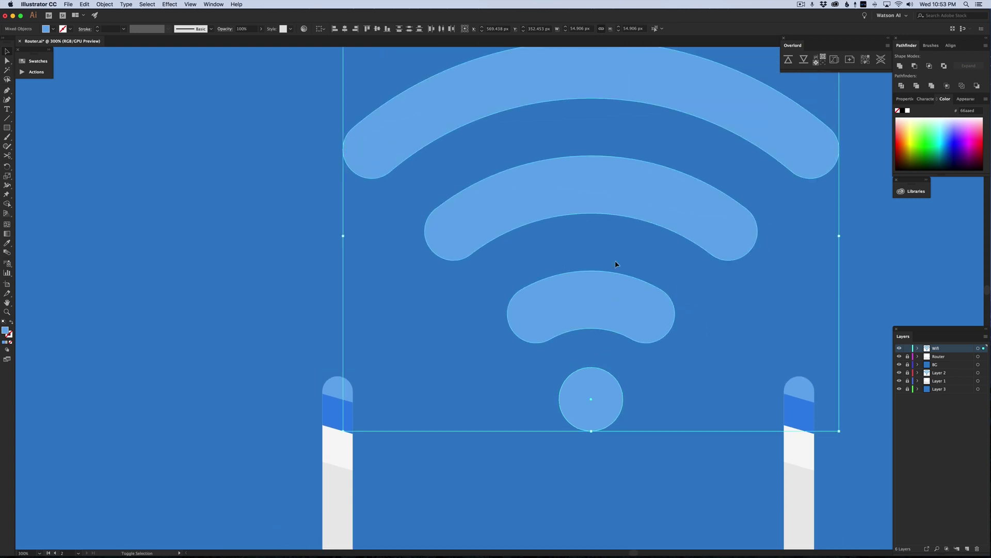
- Unite the arcs and dot into one group, scale the Wi-Fi symbol down proportionally and fit it between the router's two antennas
click(900, 65)
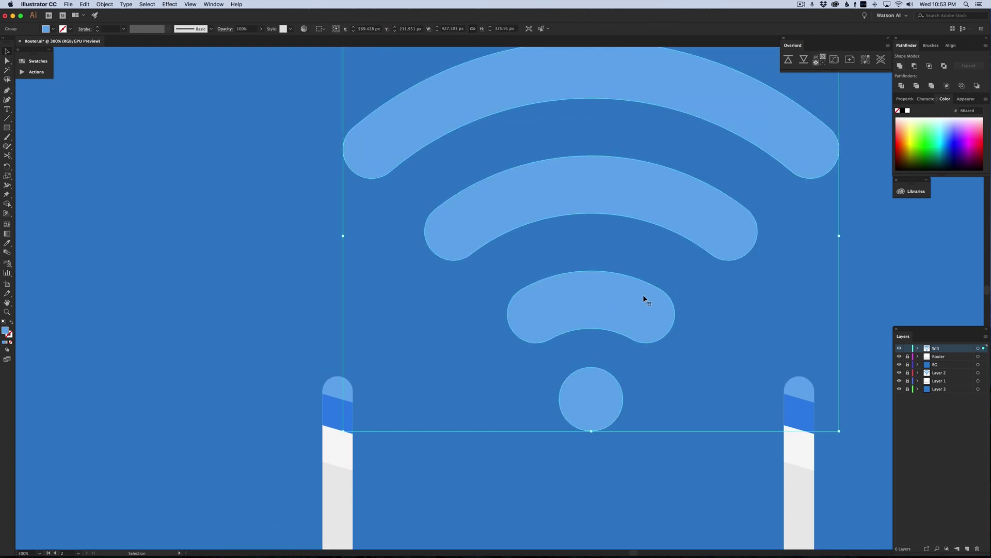
key(super+1)
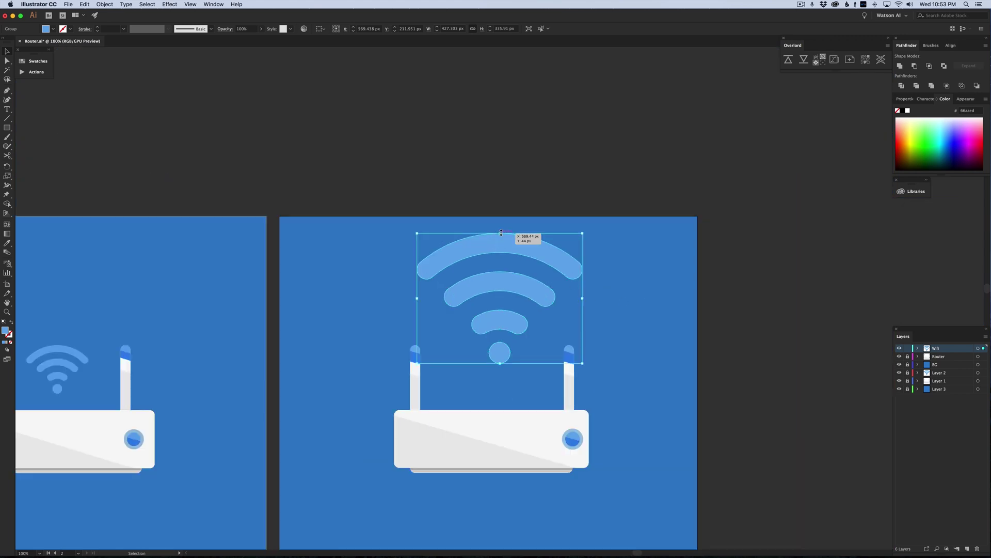
drag(501, 232, 500, 347)
click(597, 289)
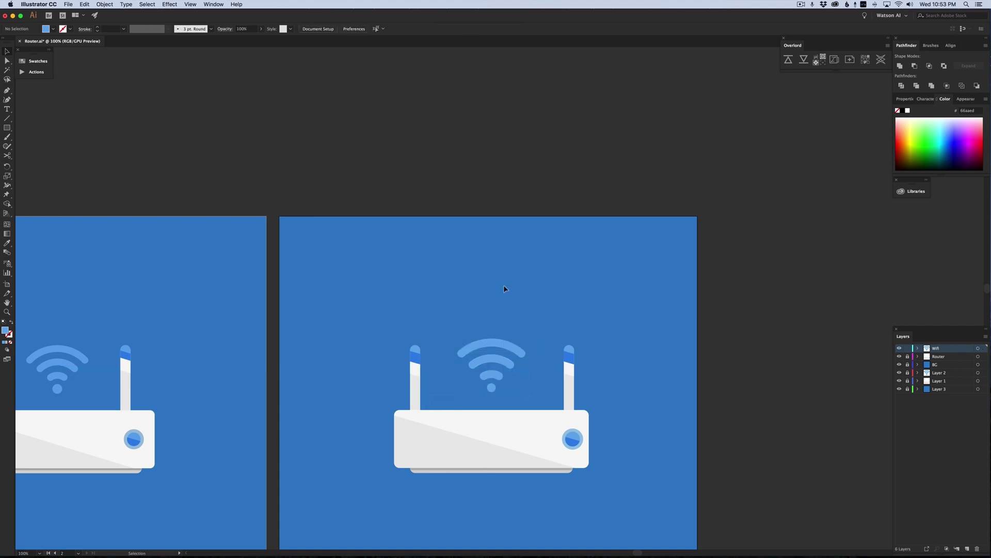
- Compare the recreated router on the second artboard with the original illustration beside it
key(super+minus)
scroll(505, 288, left, 1)
scroll(505, 290, left, 2)
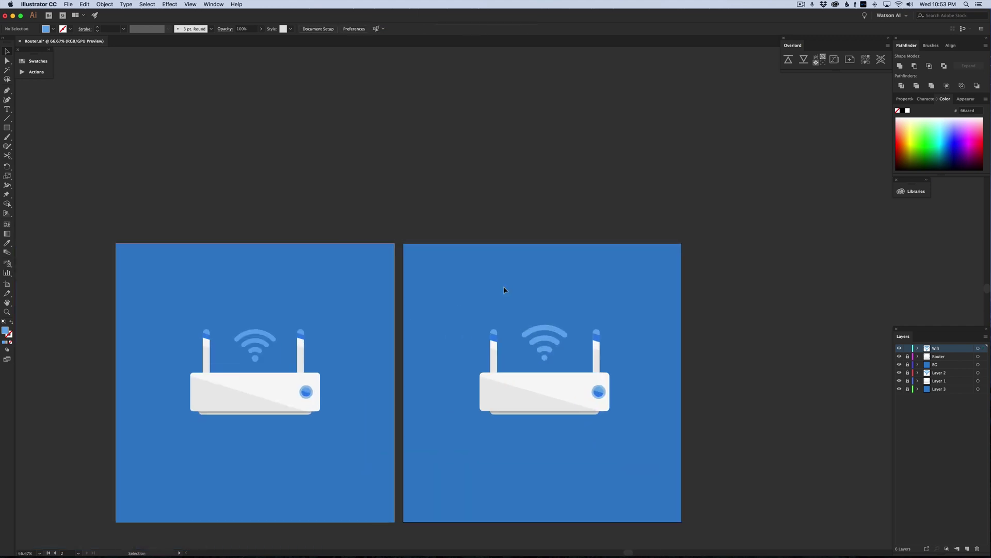
scroll(530, 310, down, 1)
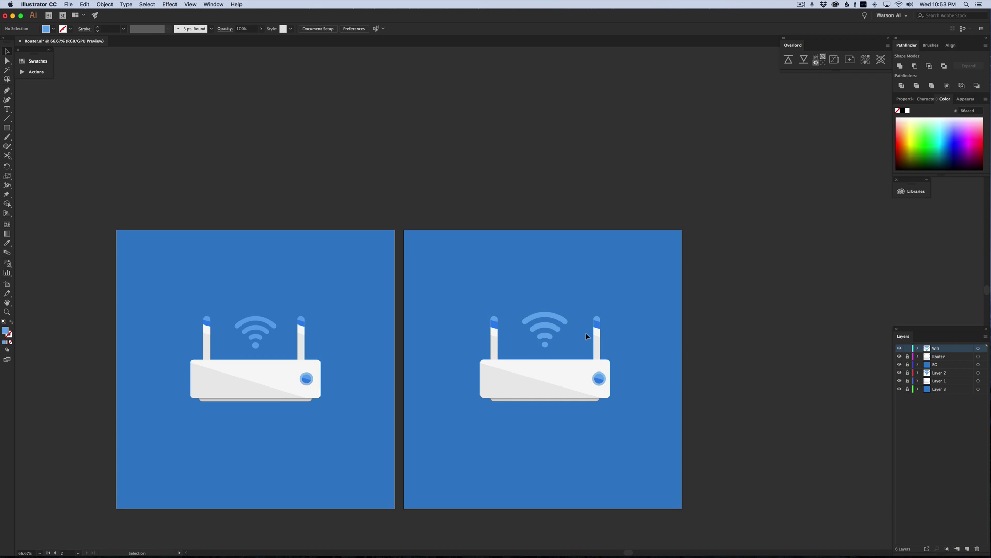
scroll(587, 336, down, 1)
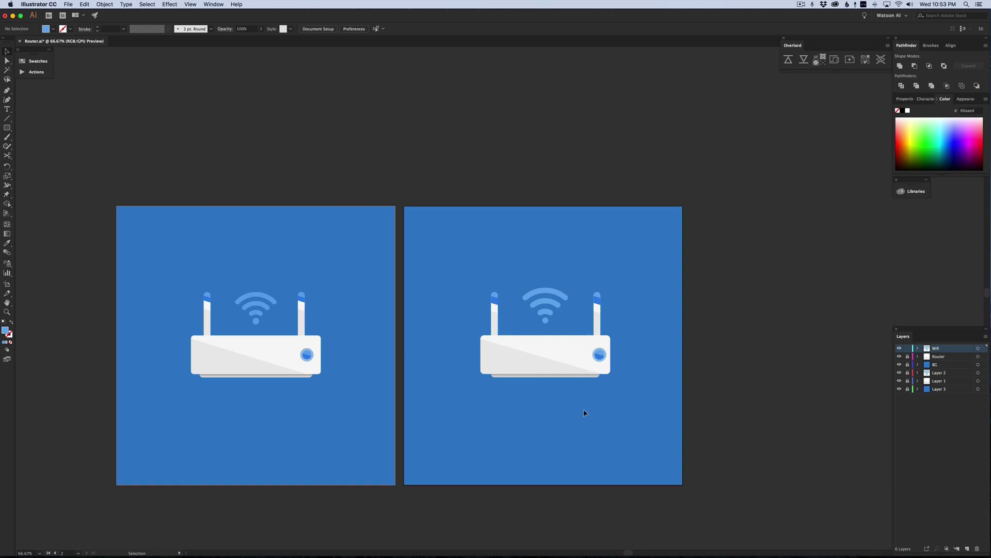
scroll(550, 306, down, 2)
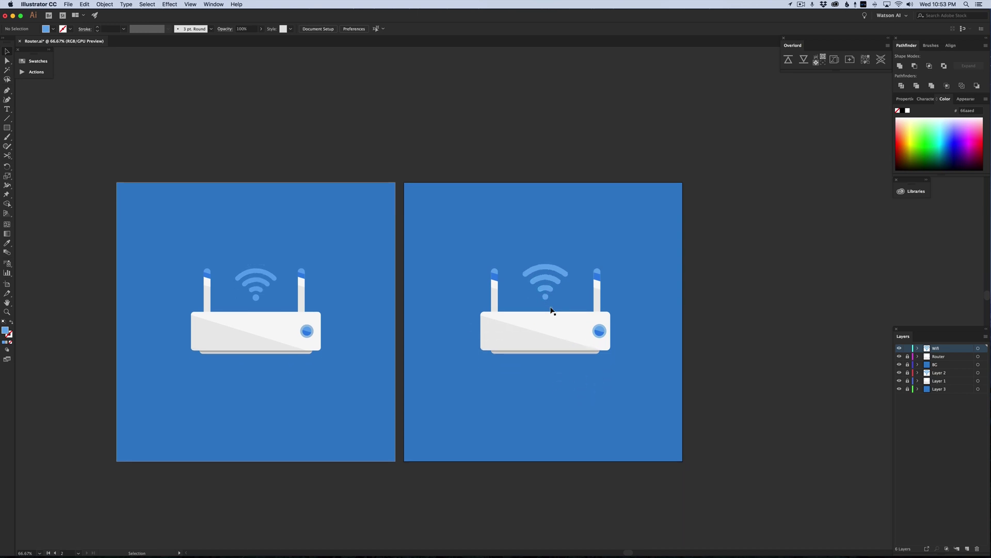
- Examine the Wi-Fi symbol and the edges of the antenna's colour bands at several magnifications
key(super+equal)
key(super+equal)
key(super+equal)
key(super+equal)
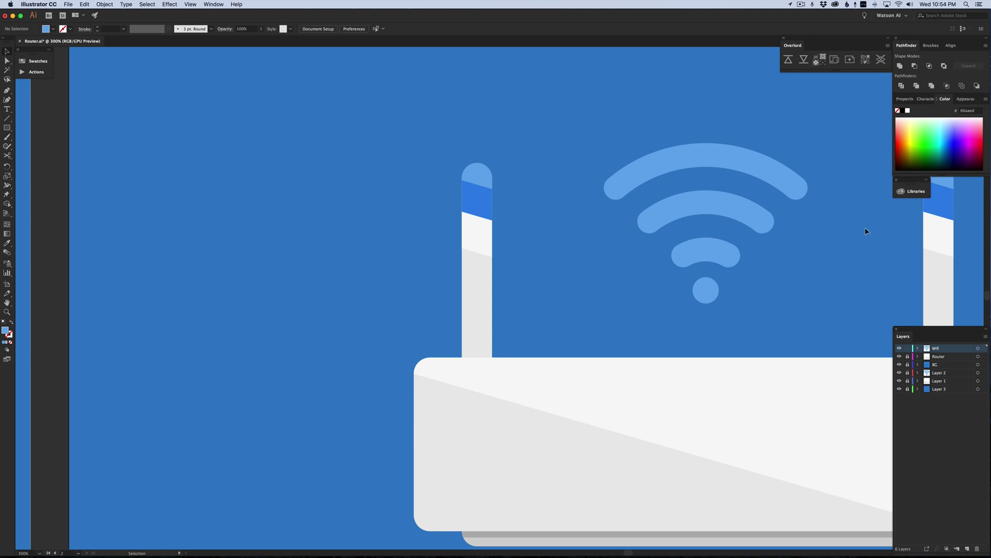
scroll(764, 227, right, 2)
scroll(436, 200, left, 1)
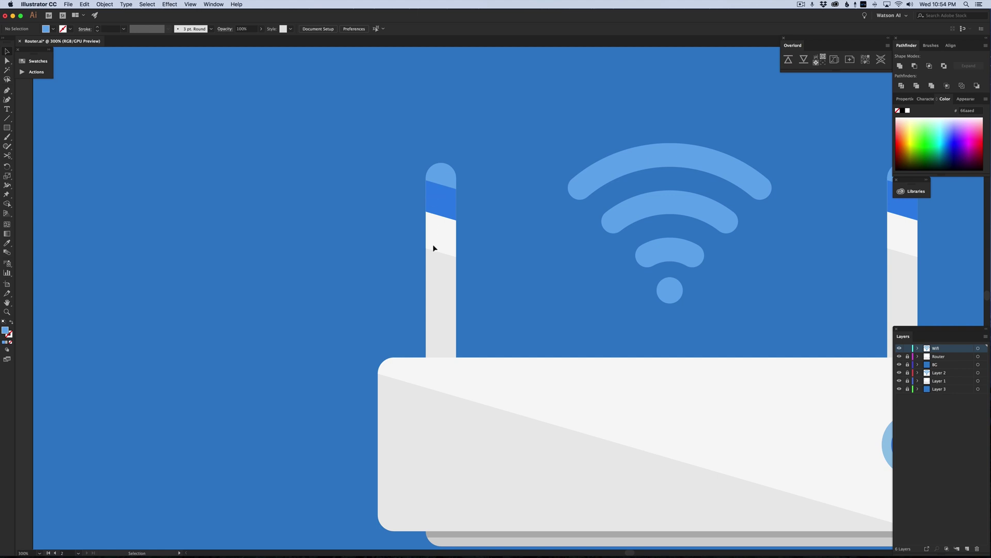
key(super+minus)
key(super+equal)
key(super+equal)
key(super+equal)
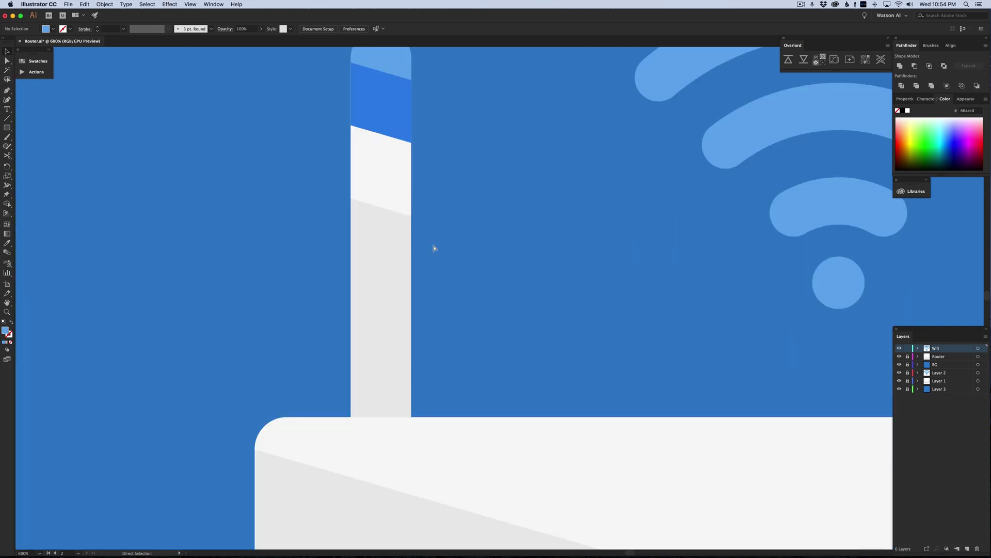
key(super+minus)
key(super+equal)
key(super+minus)
key(super+minus)
key(super+minus)
key(super+equal)
key(super+equal)
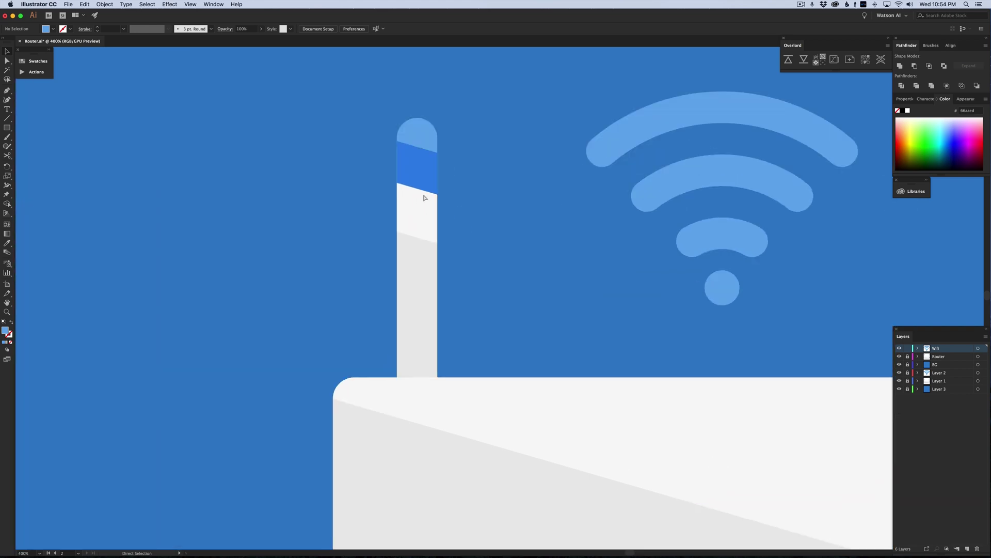
key(super+minus)
key(super+minus)
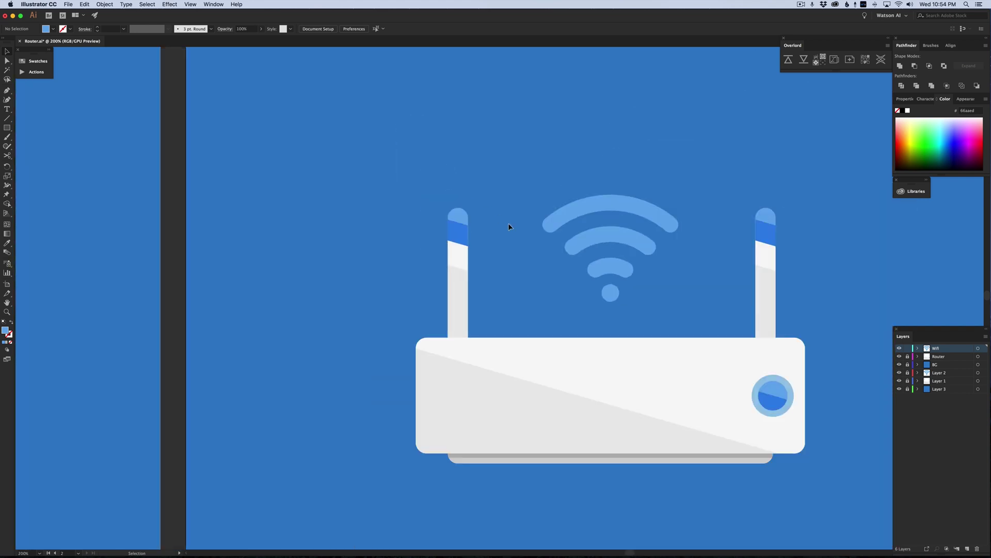
- Check the antenna edges in CPU preview and return to GPU preview
scroll(509, 227, right, 3)
scroll(508, 226, down, 3)
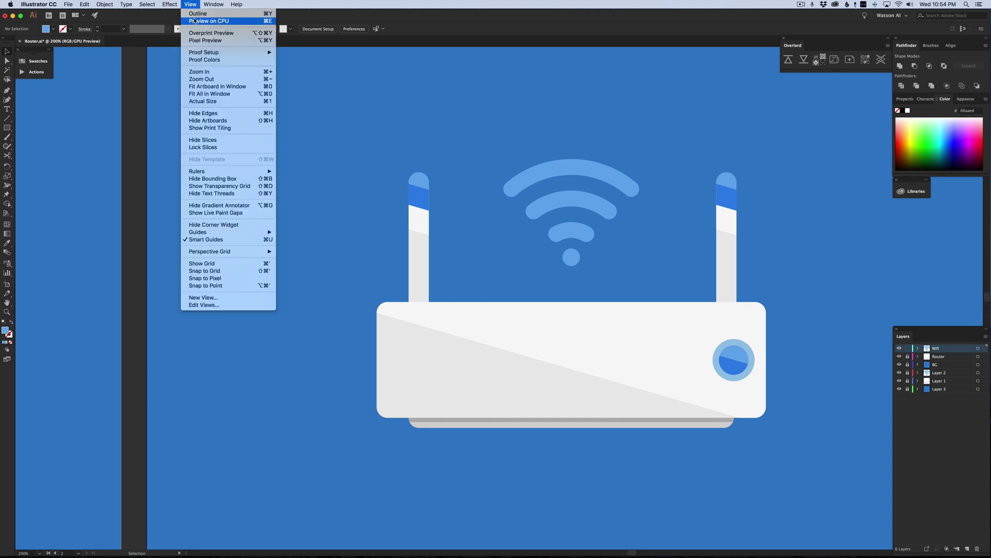
click(197, 22)
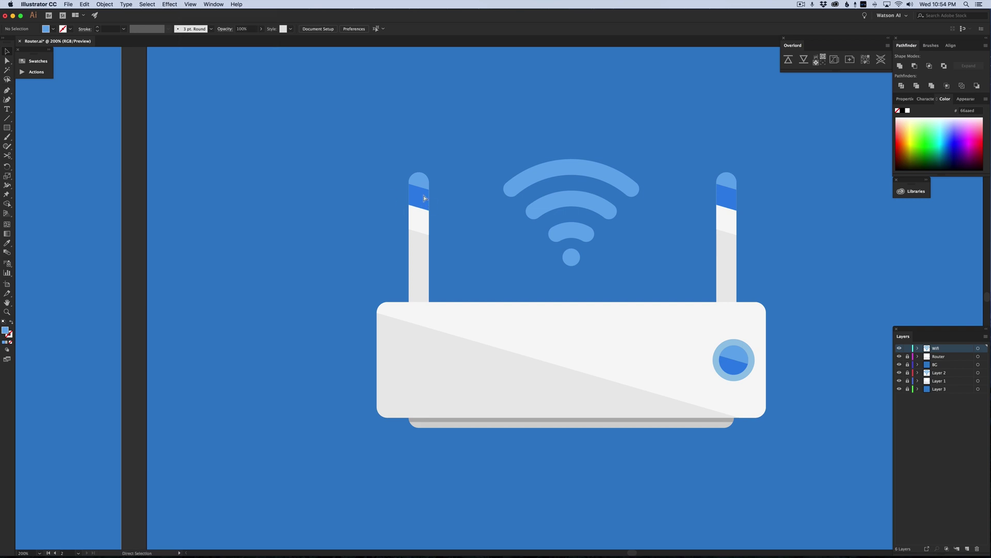
key(super+equal)
key(super+minus)
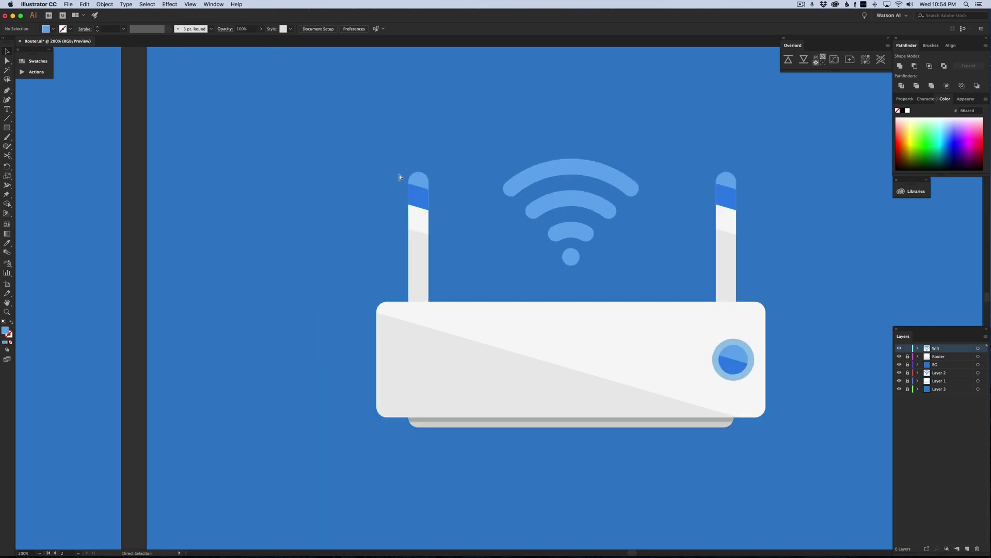
click(190, 4)
click(194, 21)
- Lock the Wifi layer and export the artwork to the Desktop in PNG format as Router.png, replacing the existing file
key(super+minus)
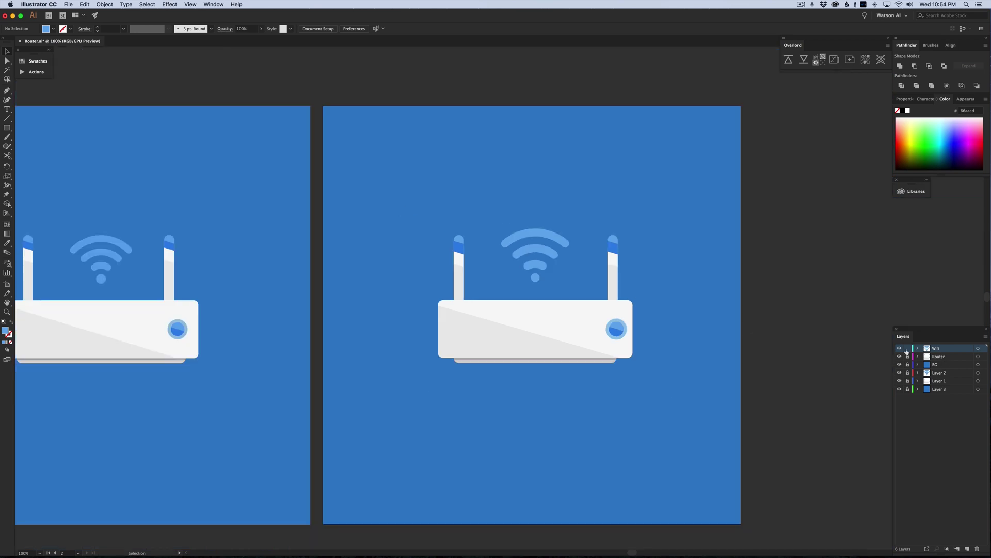
click(69, 4)
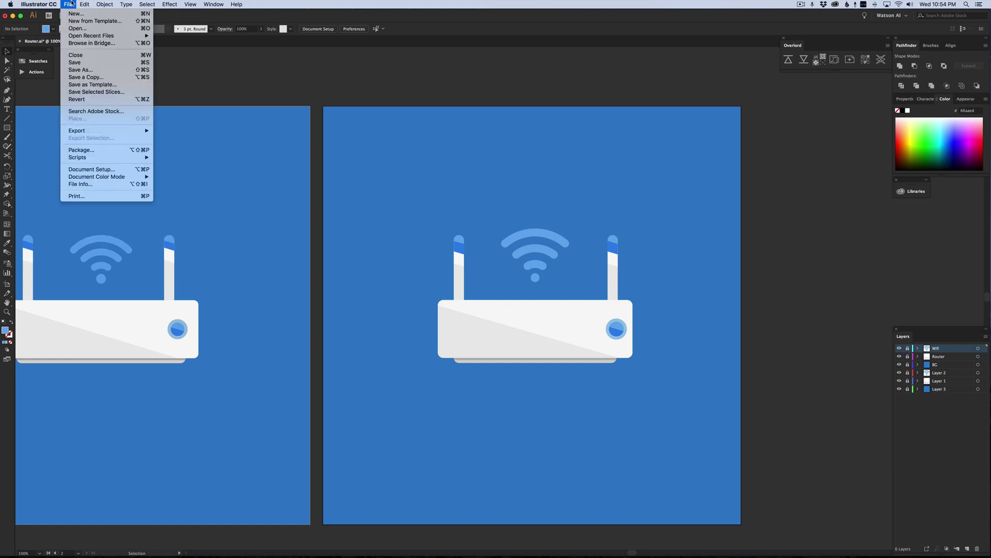
mouse_move(129, 131)
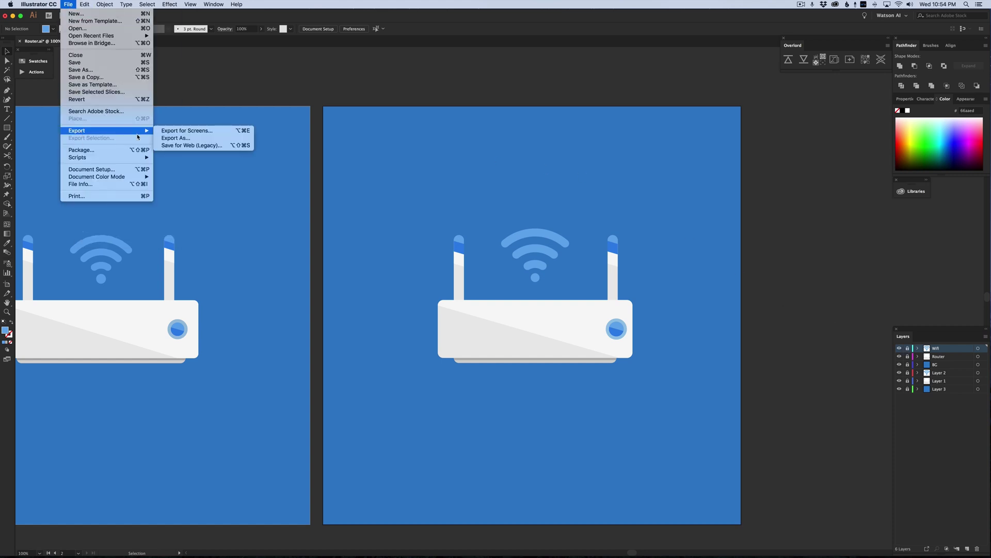
click(175, 138)
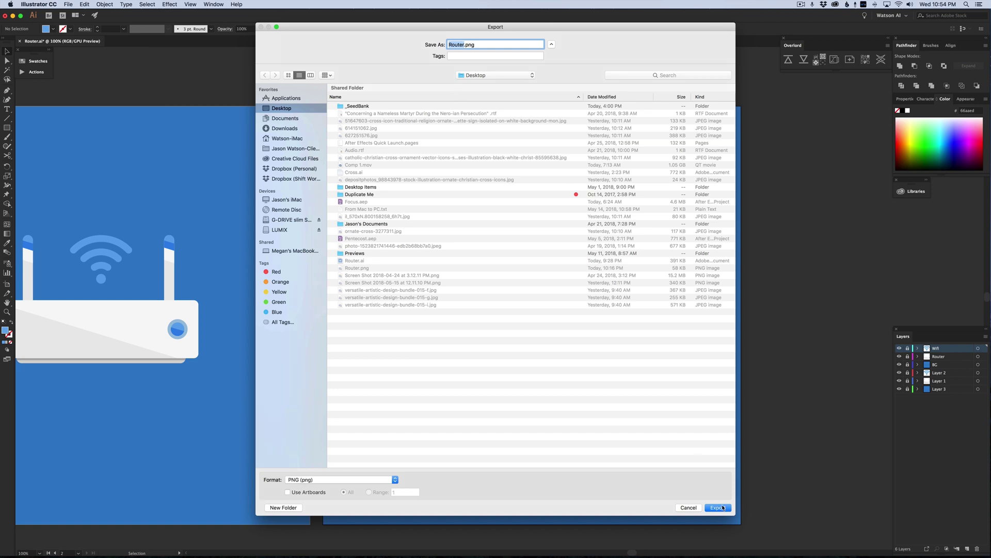
key(Return)
click(554, 80)
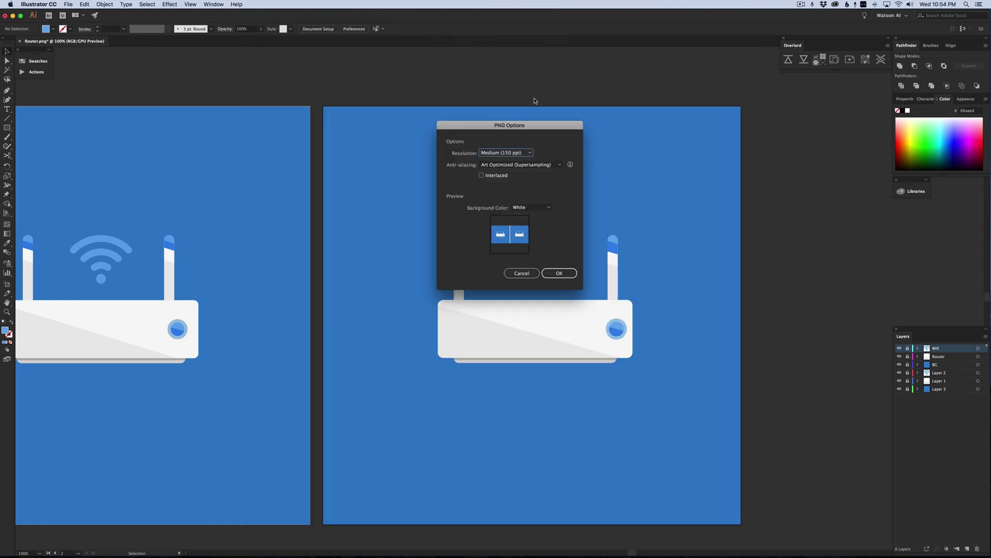
- Review the anti-aliasing choices and finish the PNG export with Art Optimized (Supersampling), Medium (150 ppi) resolution and a white background
click(493, 165)
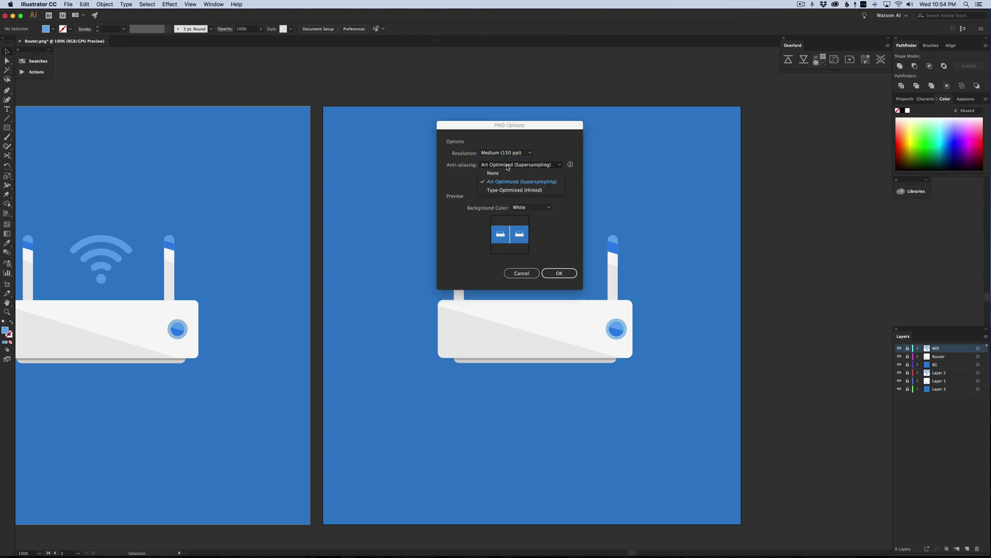
click(568, 258)
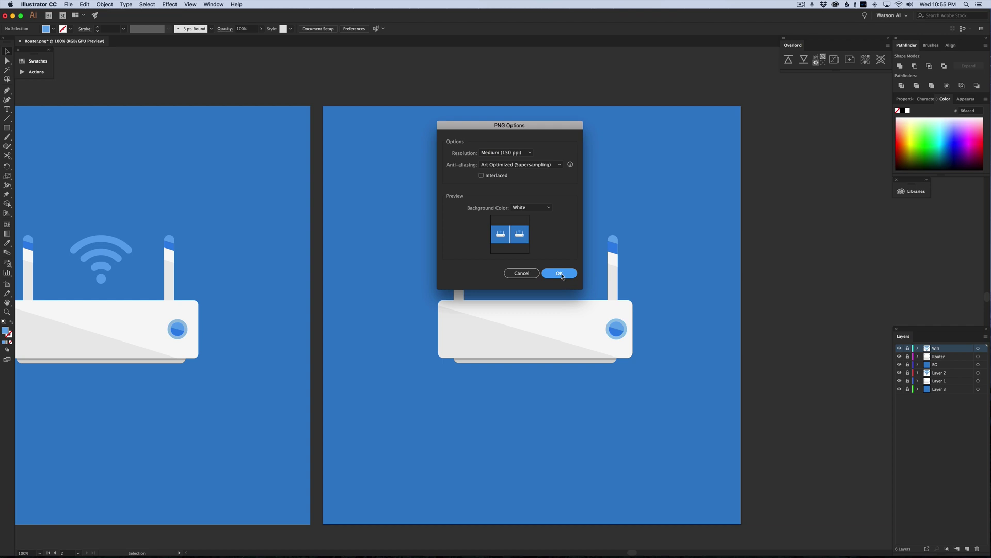
key(Return)
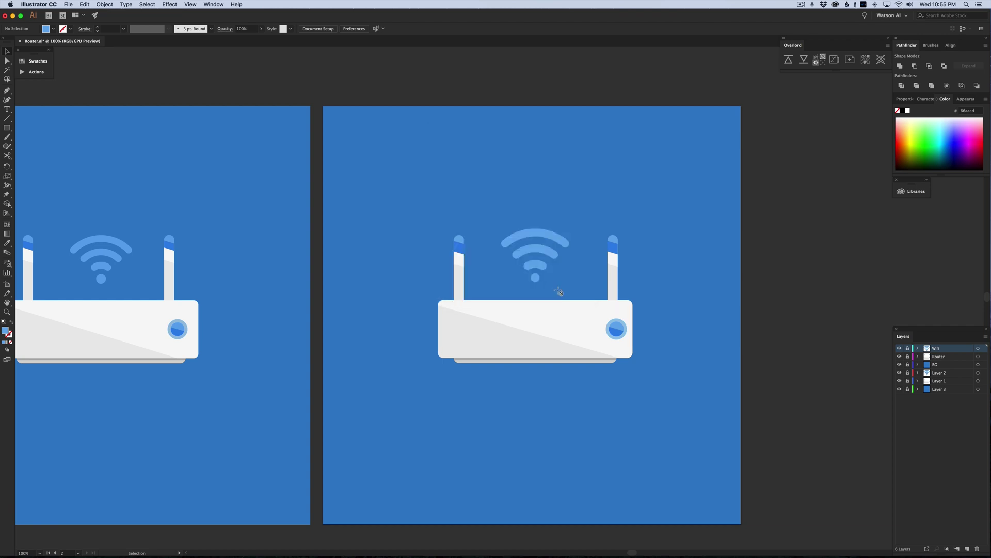
- Preview the exported Router.png from the desktop in Finder, close the preview and return to Illustrator to view both artboards
key(super+m)
click(699, 99)
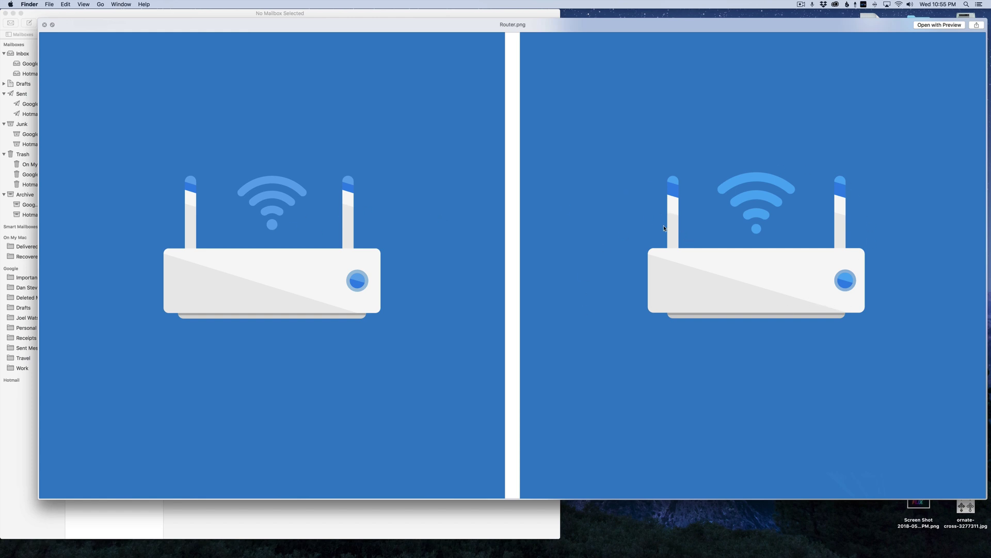
click(44, 24)
mouse_move(323, 555)
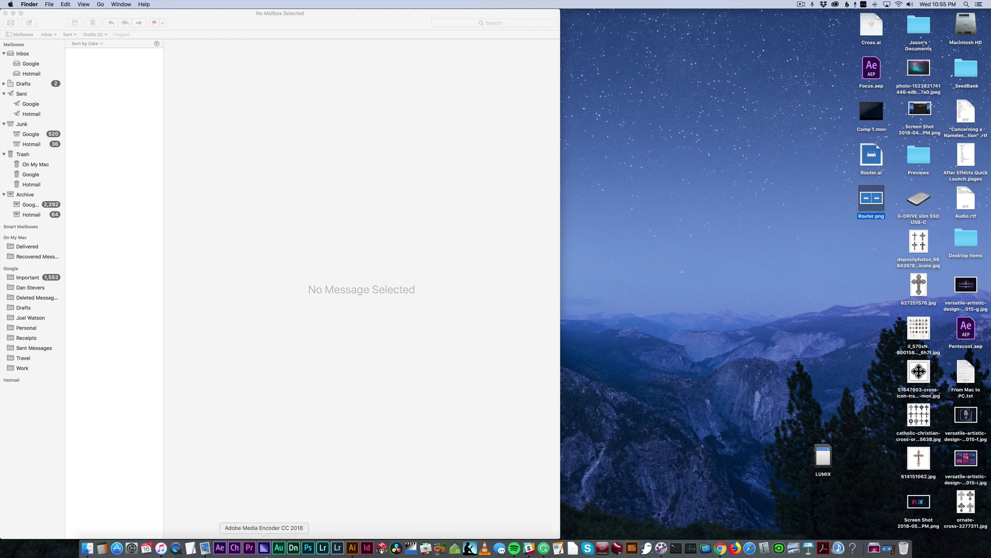
click(352, 548)
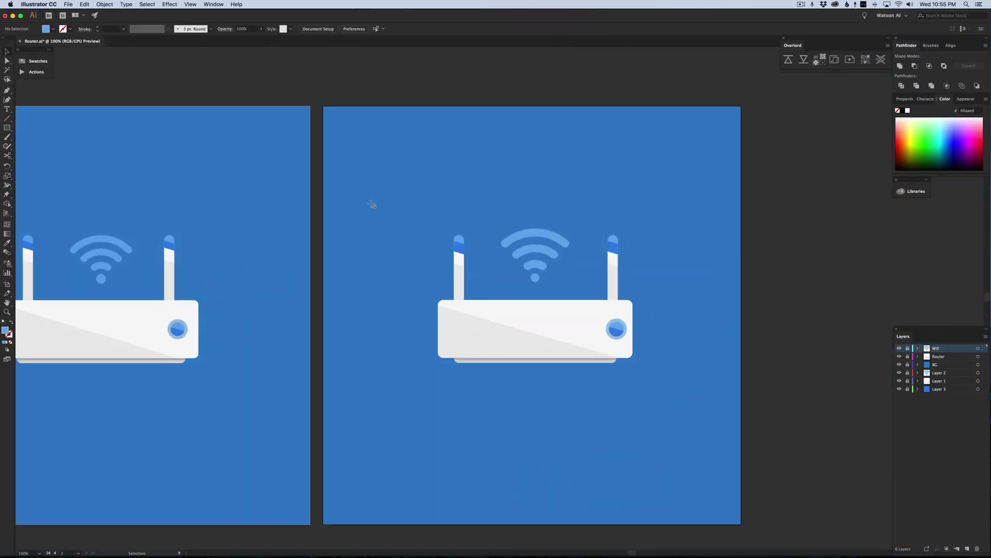
key(super+minus)
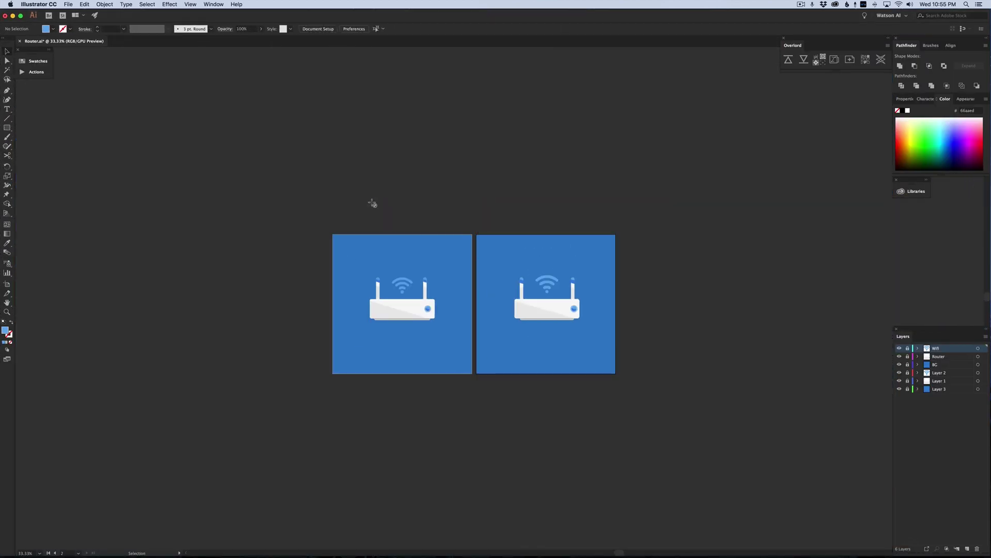
scroll(372, 203, left, 2)
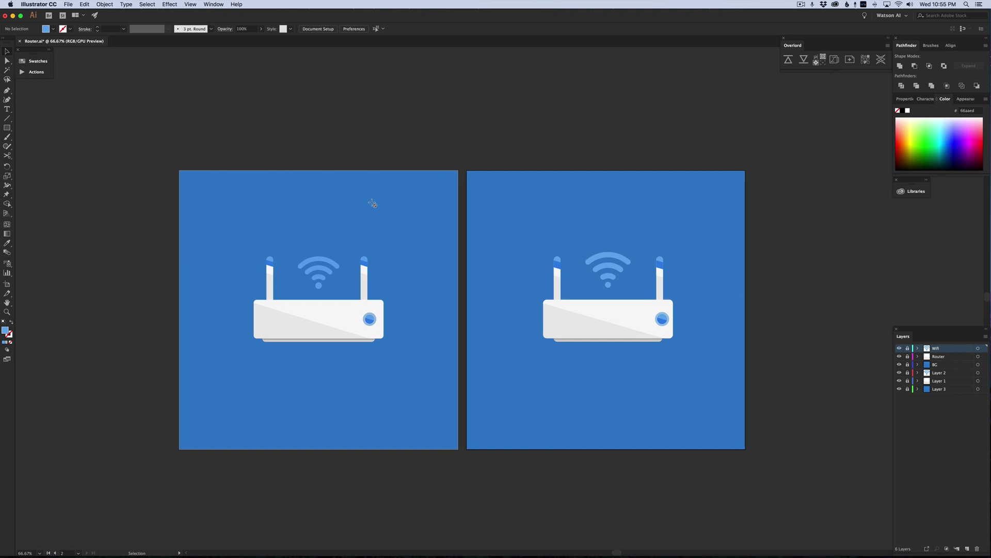